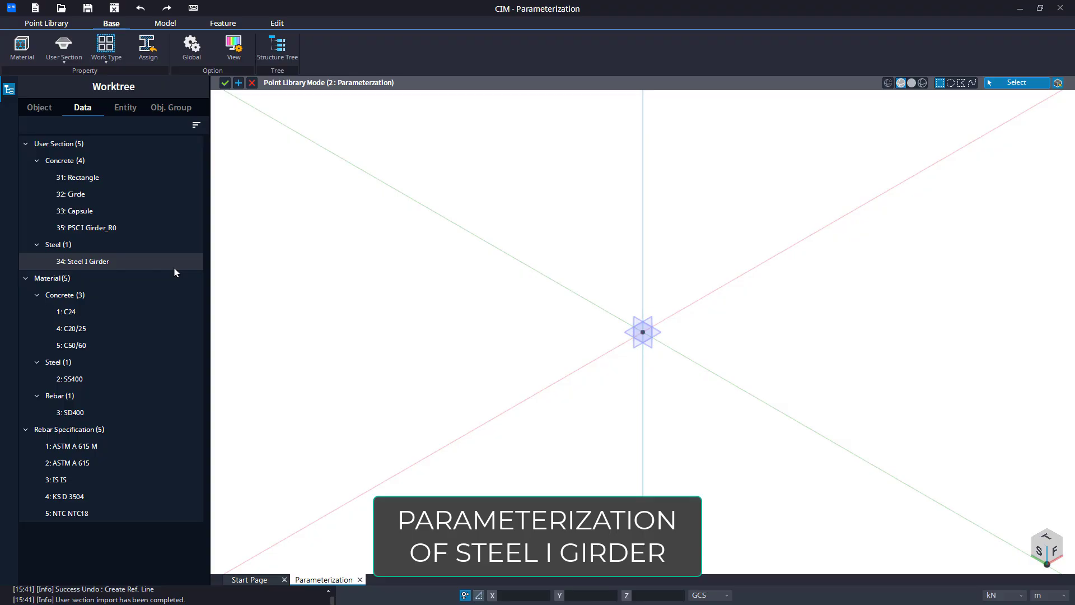
Open the 34: Steel I Girder user section for modification.
right_click(175, 268)
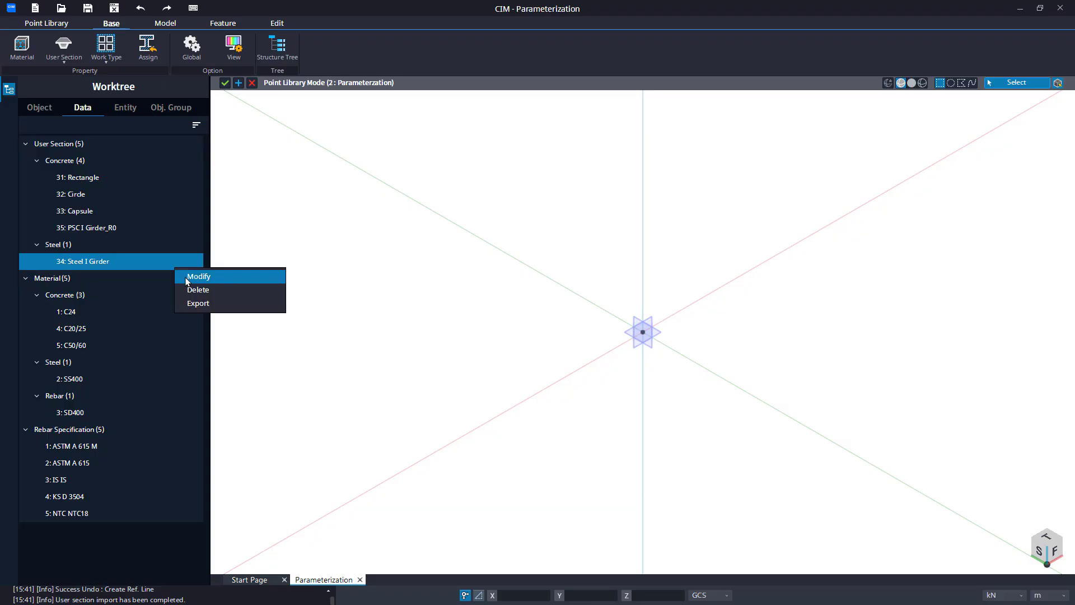
click(197, 277)
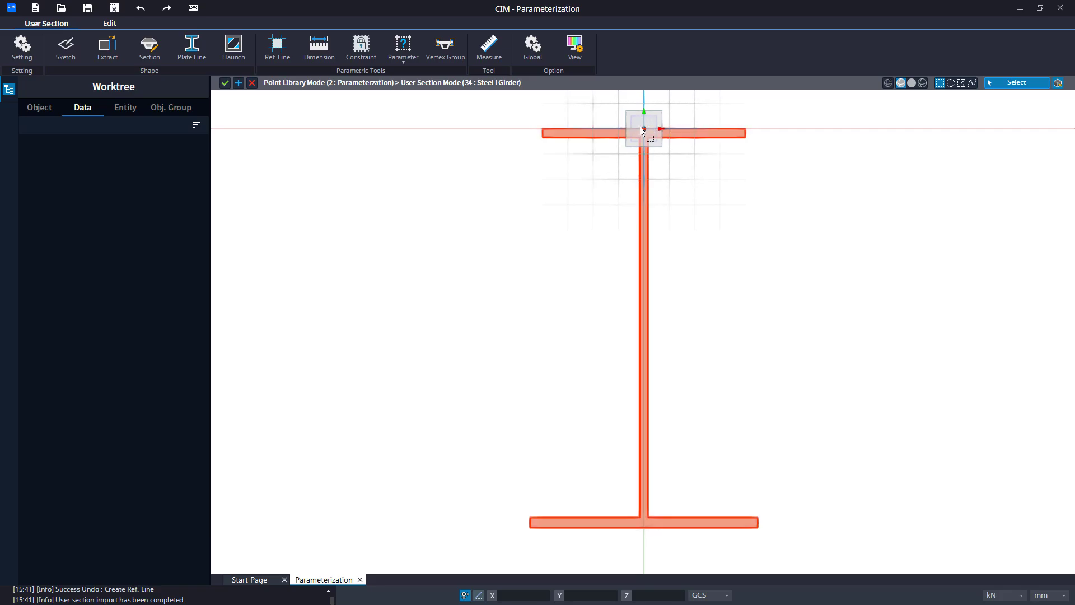
Create a horizontal reference line at 0° through the origin at the top of the top flange.
middle_drag(497, 148, 434, 173)
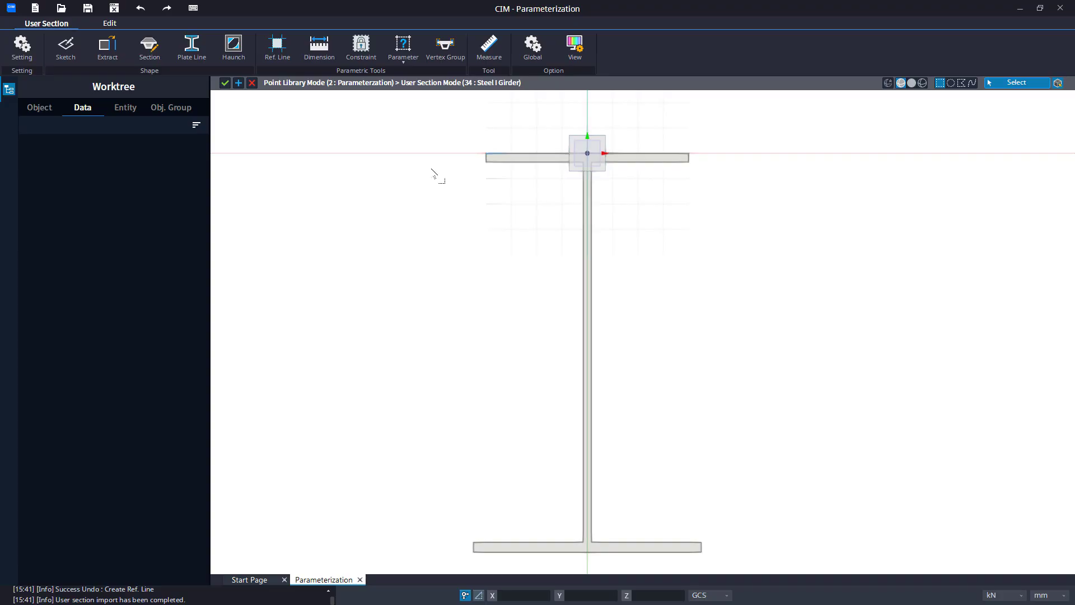
click(292, 64)
click(587, 155)
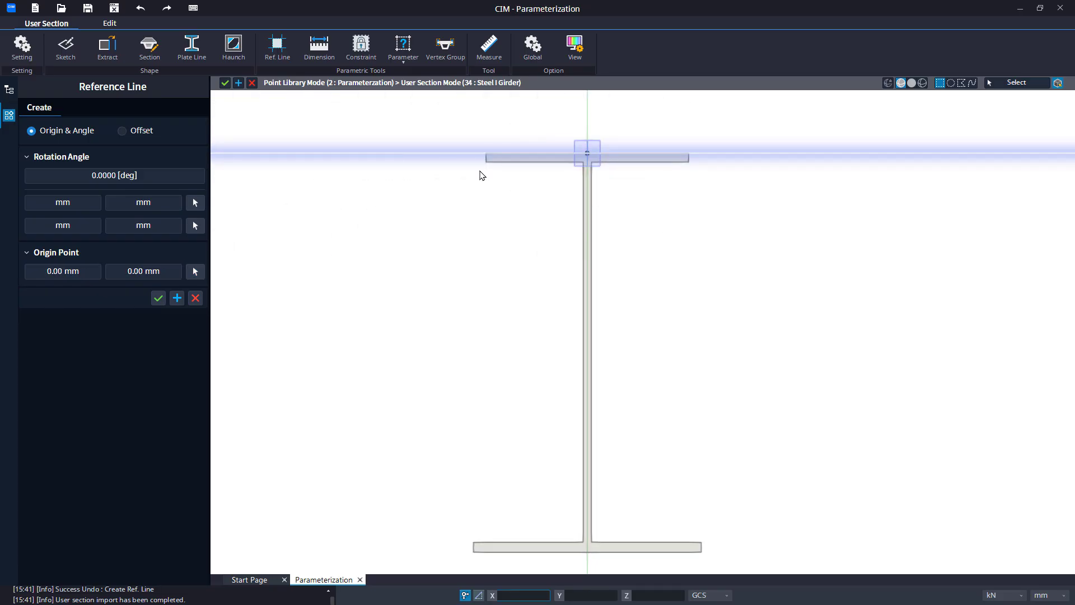
click(176, 298)
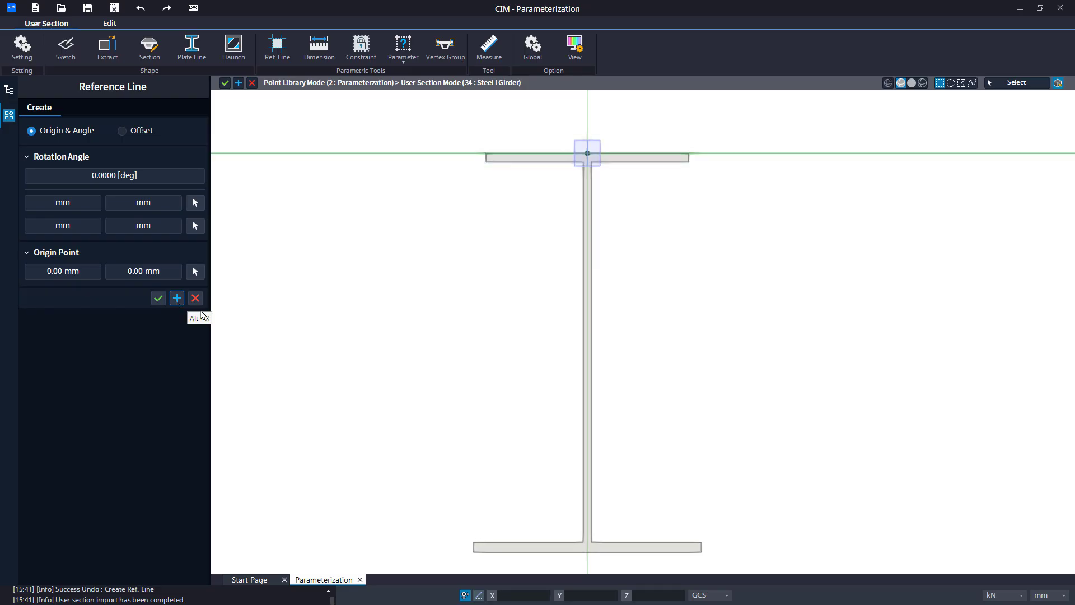
Add a horizontal reference line with its origin picked at the bottom-centre of the bottom flange (0, -1575 mm).
click(201, 272)
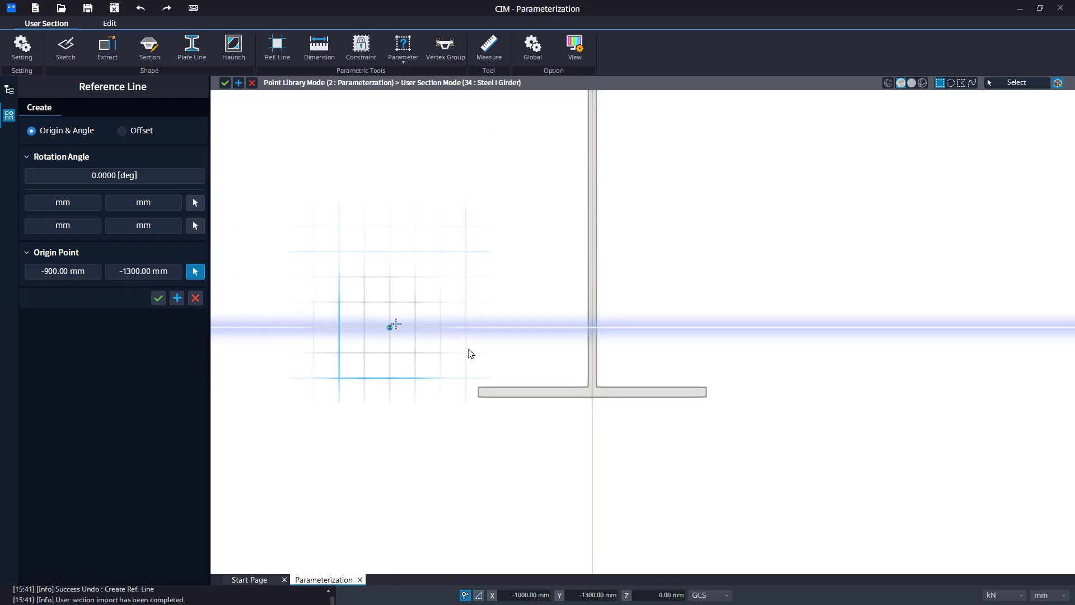
click(593, 398)
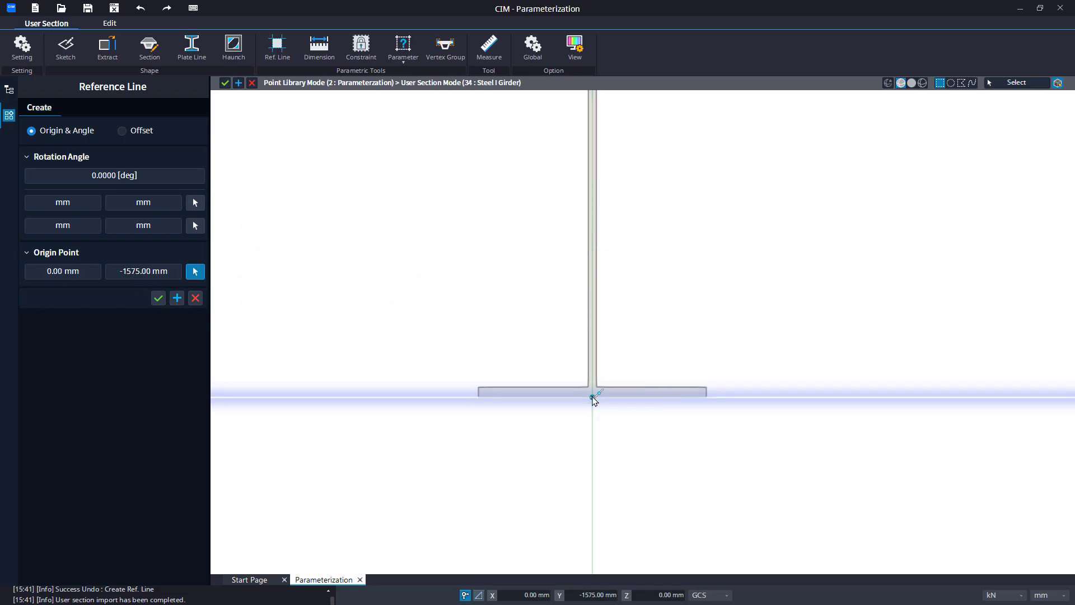
click(176, 298)
Add a horizontal reference line along the underside of the top flange with origin X 0 and Y -35 mm.
middle_drag(487, 151, 488, 277)
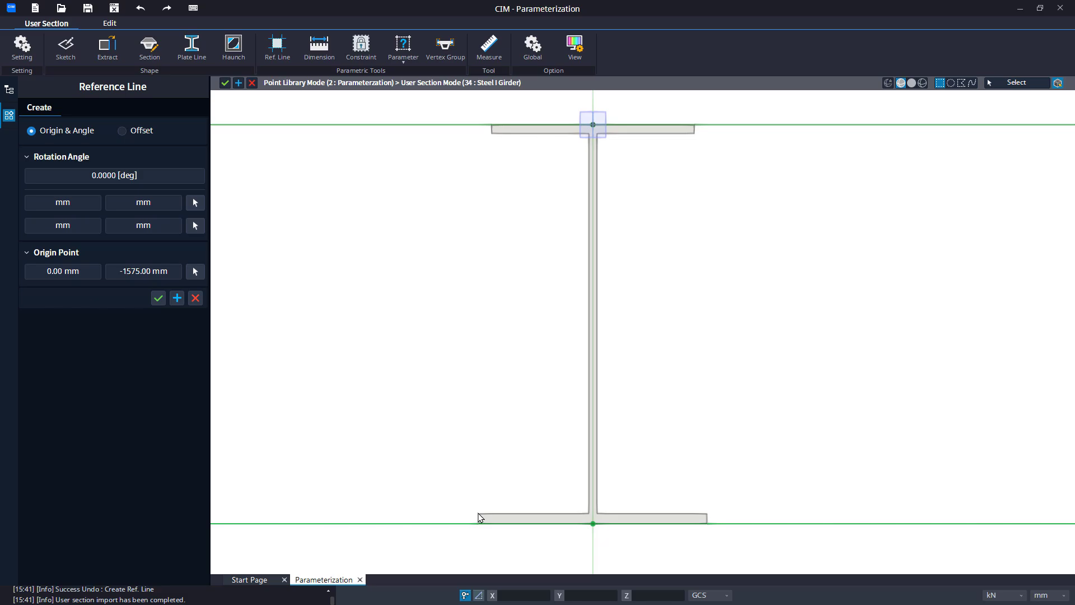
click(195, 272)
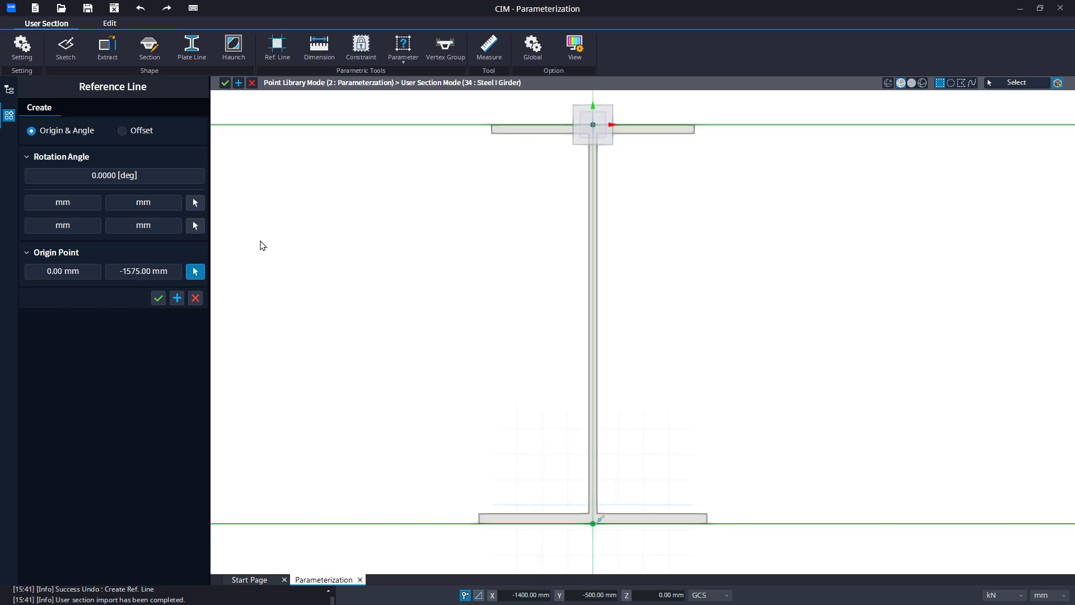
click(495, 134)
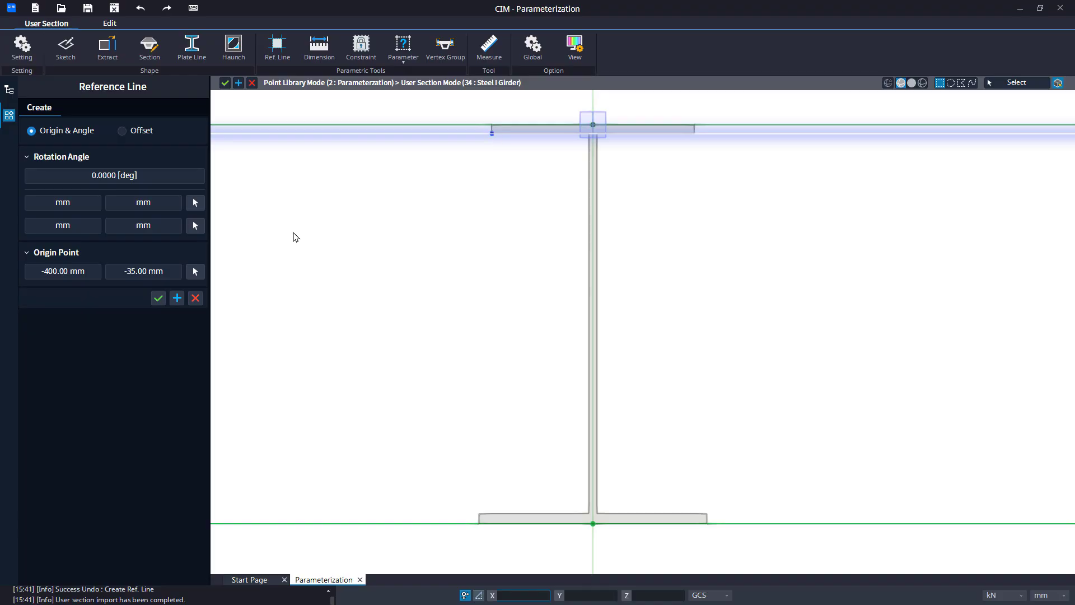
click(82, 276)
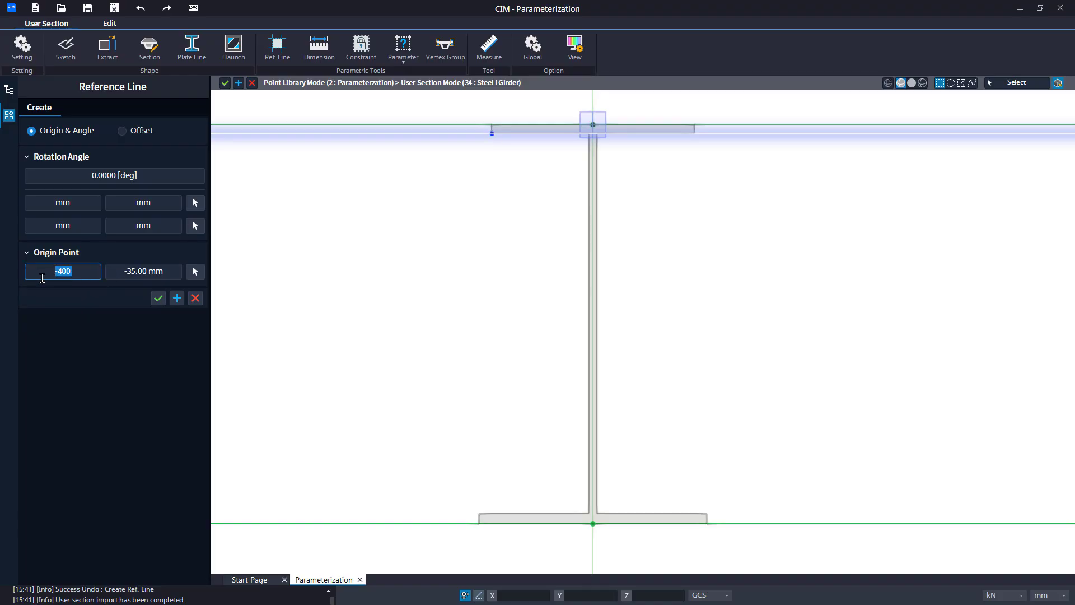
text(0)
key(Return)
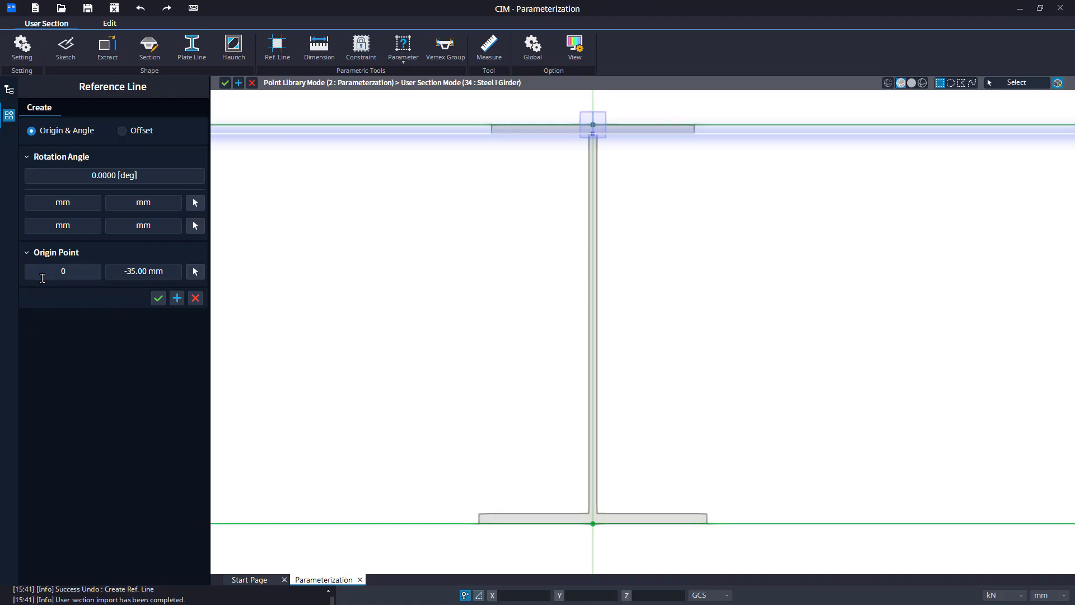
click(177, 298)
Add a horizontal reference line along the top of the bottom flange with origin X 0 and Y -1535 mm, then close the tool.
click(195, 271)
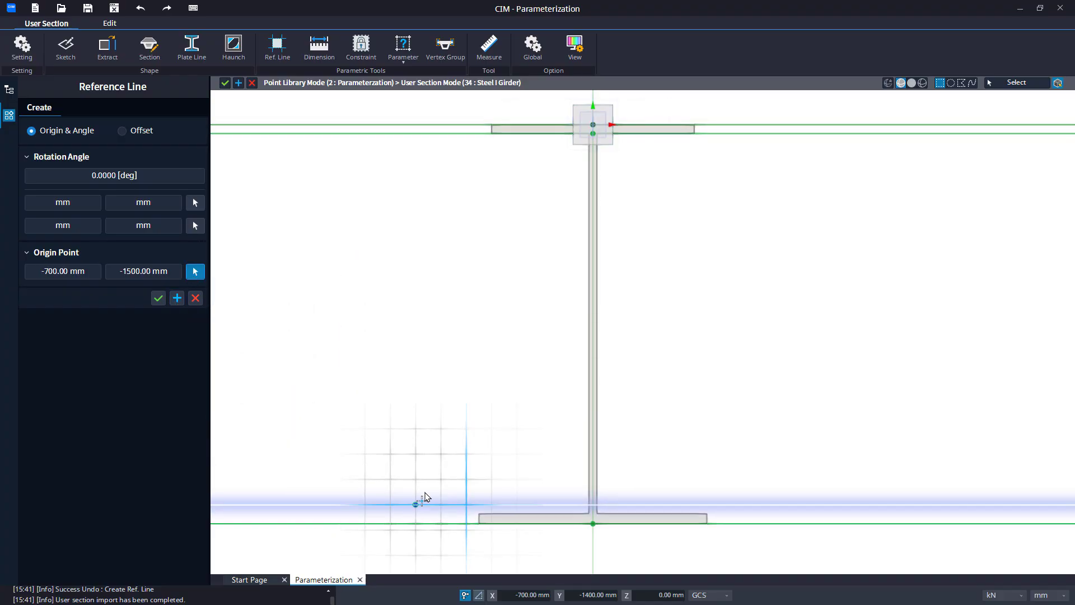
click(484, 515)
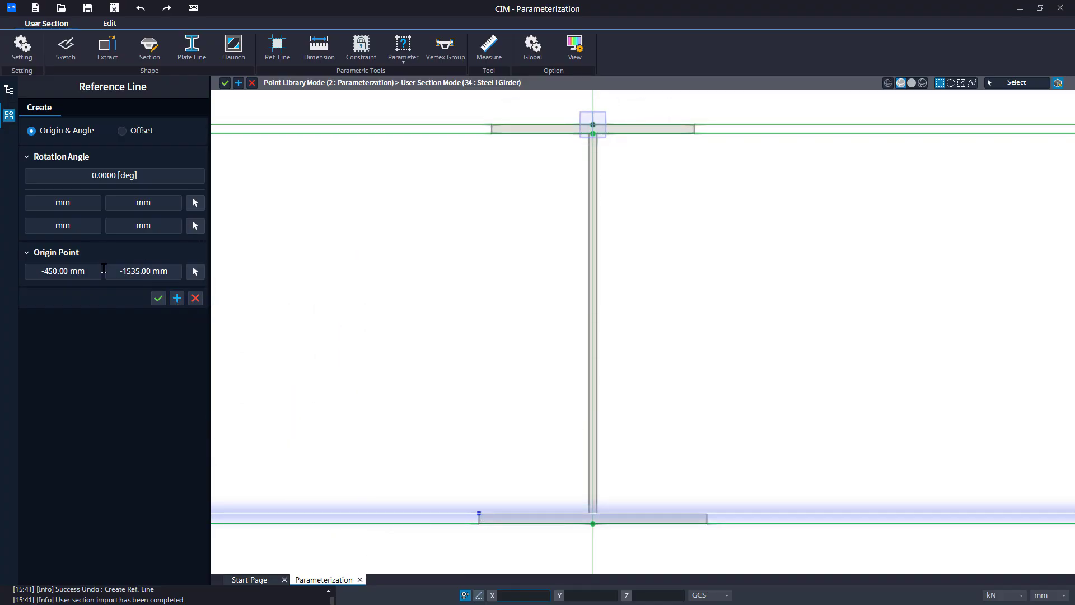
click(83, 272)
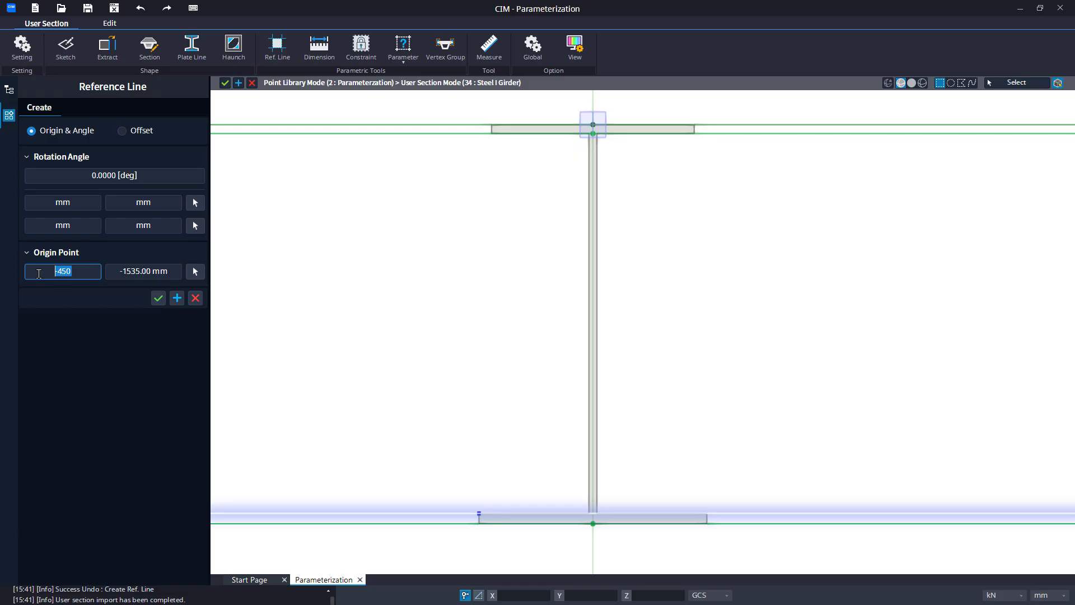
text(0)
key(Return)
click(158, 298)
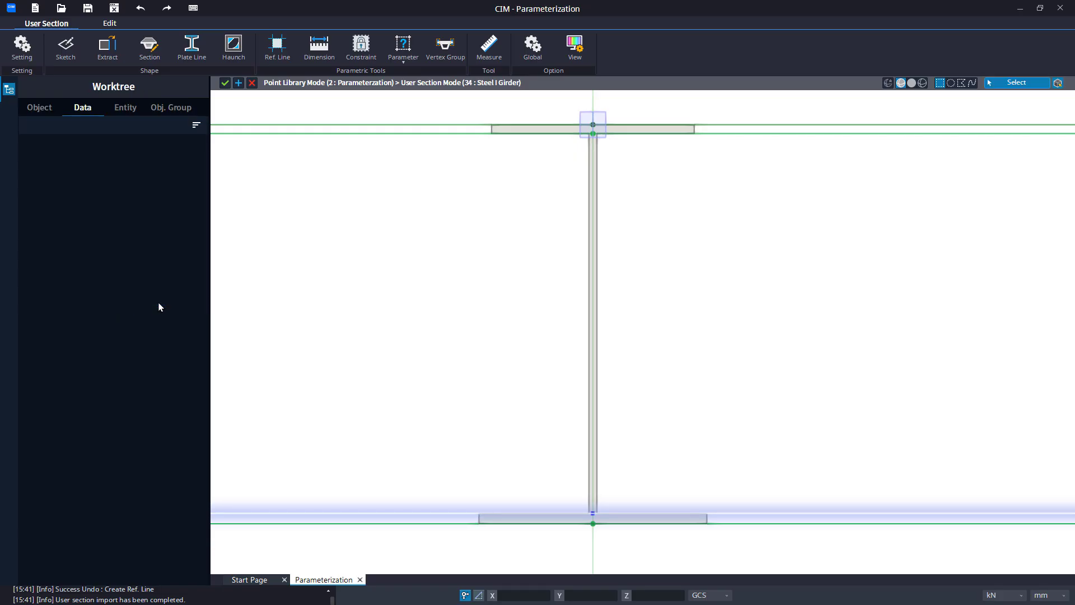
Apply a Fixed constraint to the vertex at the top-centre of the top flange.
click(368, 53)
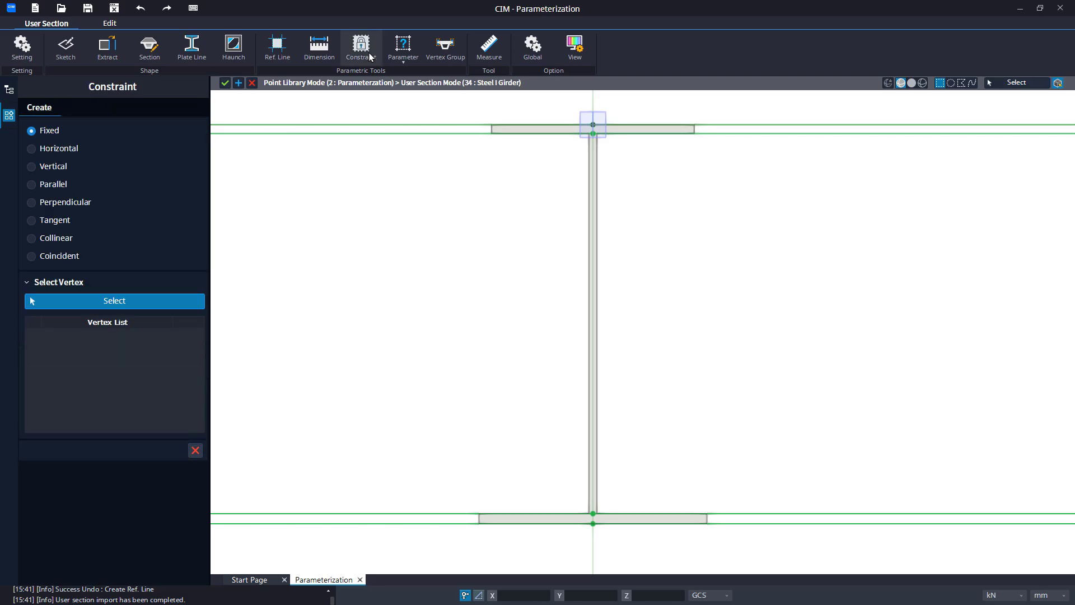
scroll(546, 186, up, 3)
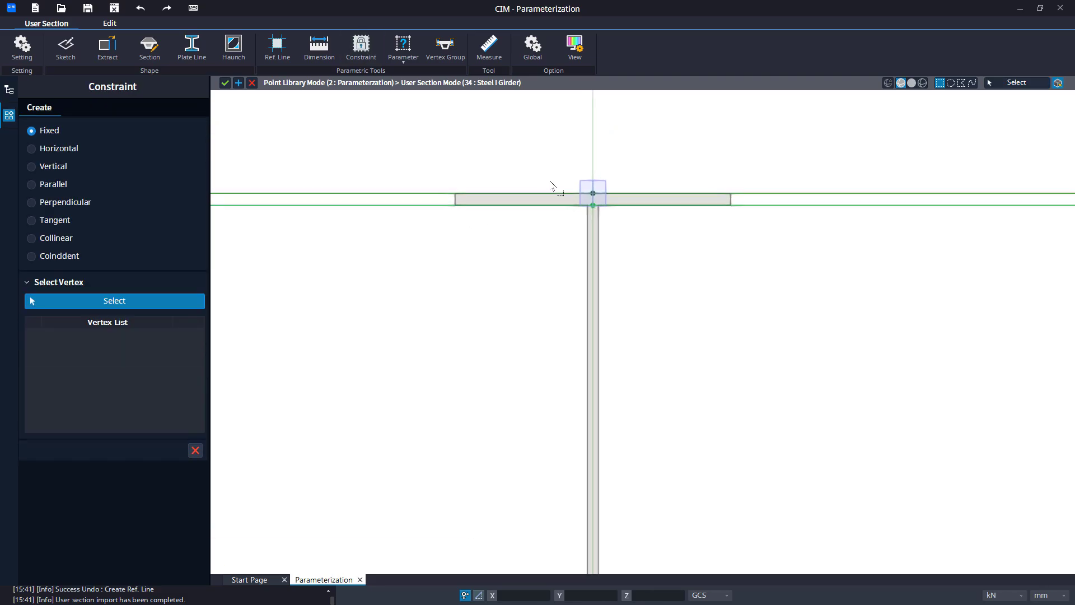
drag(582, 168, 643, 220)
click(650, 225)
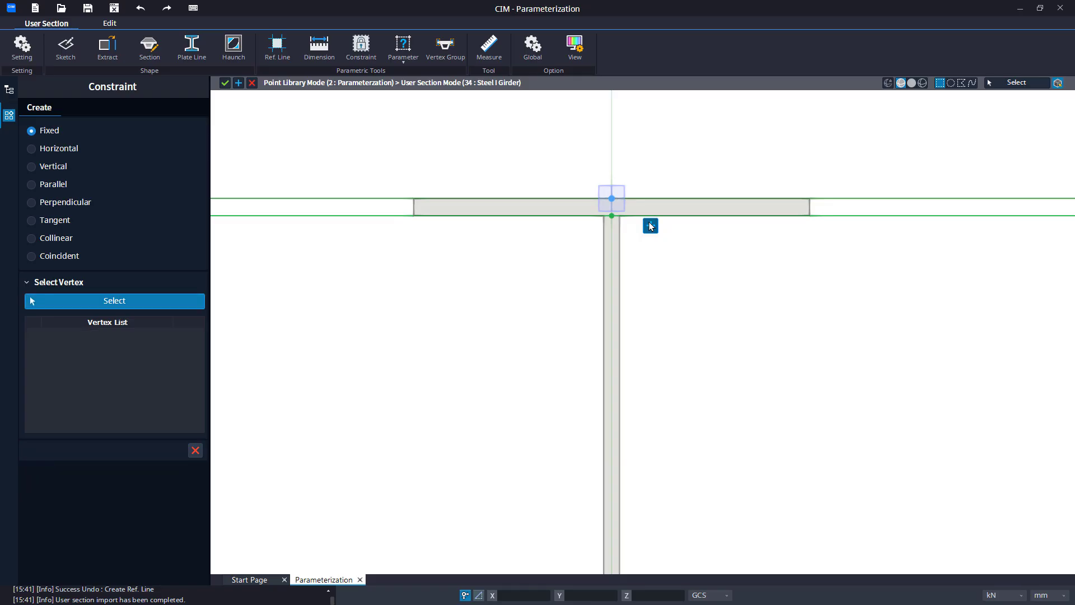
Make the top flange's upper and lower vertices Coincident with the two upper reference lines.
click(44, 261)
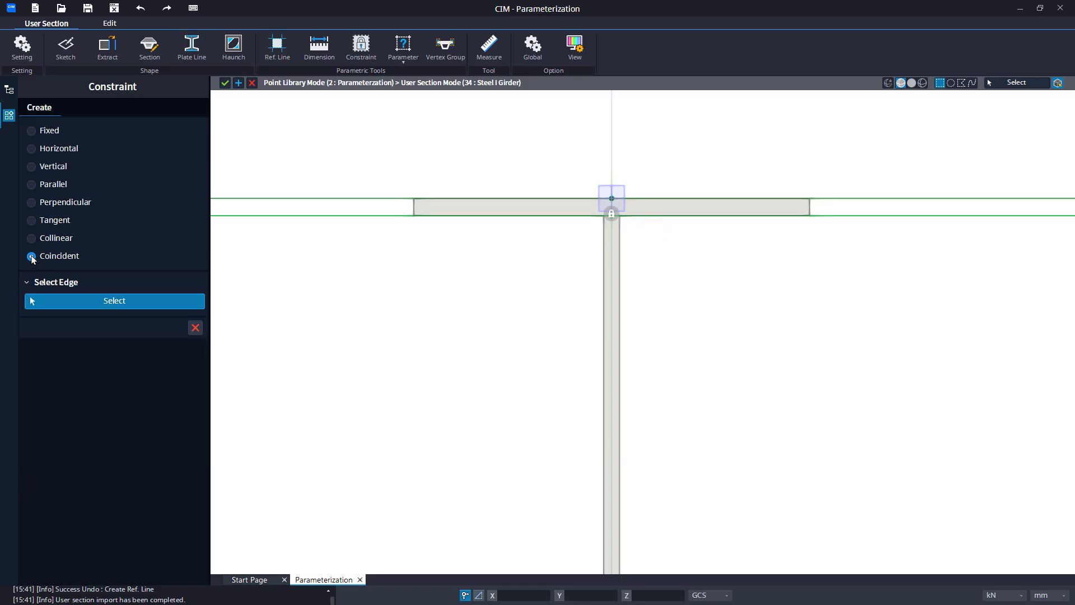
scroll(379, 265, down, 2)
middle_drag(379, 266, 451, 212)
scroll(417, 201, down, 1)
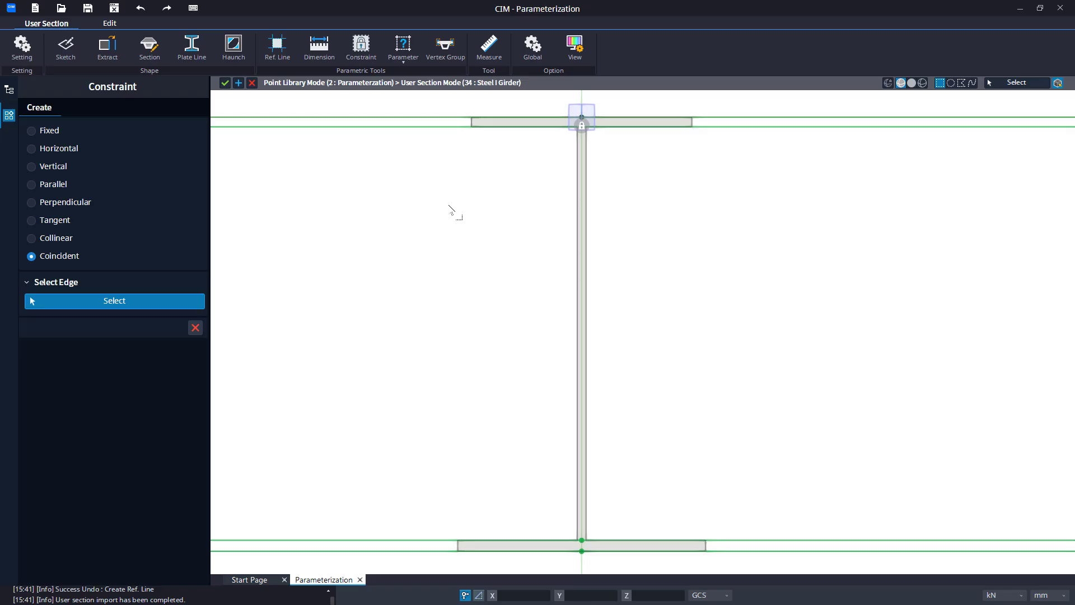
click(409, 118)
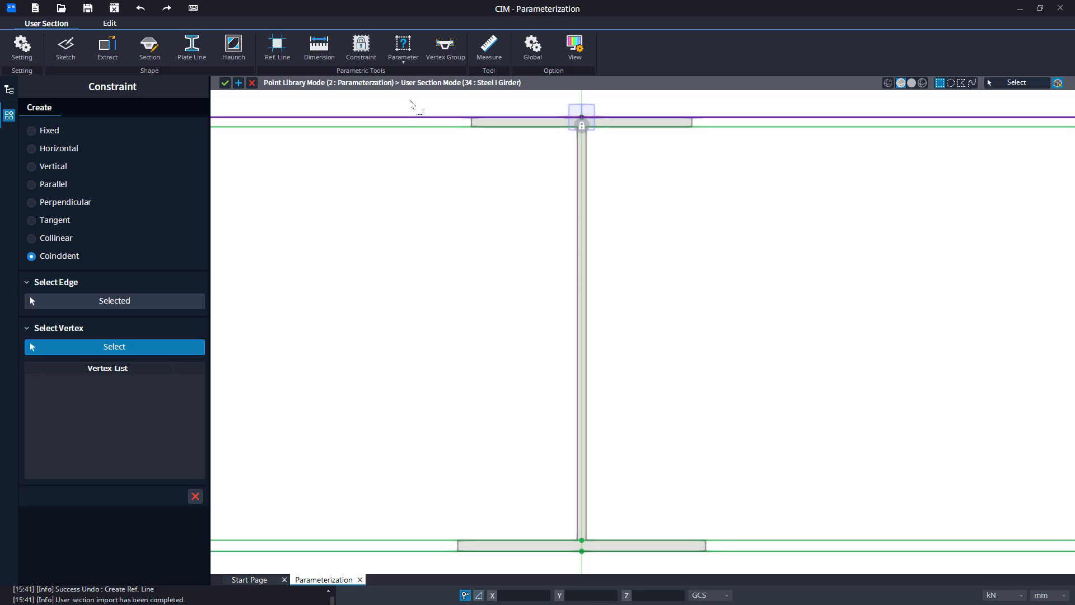
drag(410, 101, 748, 139)
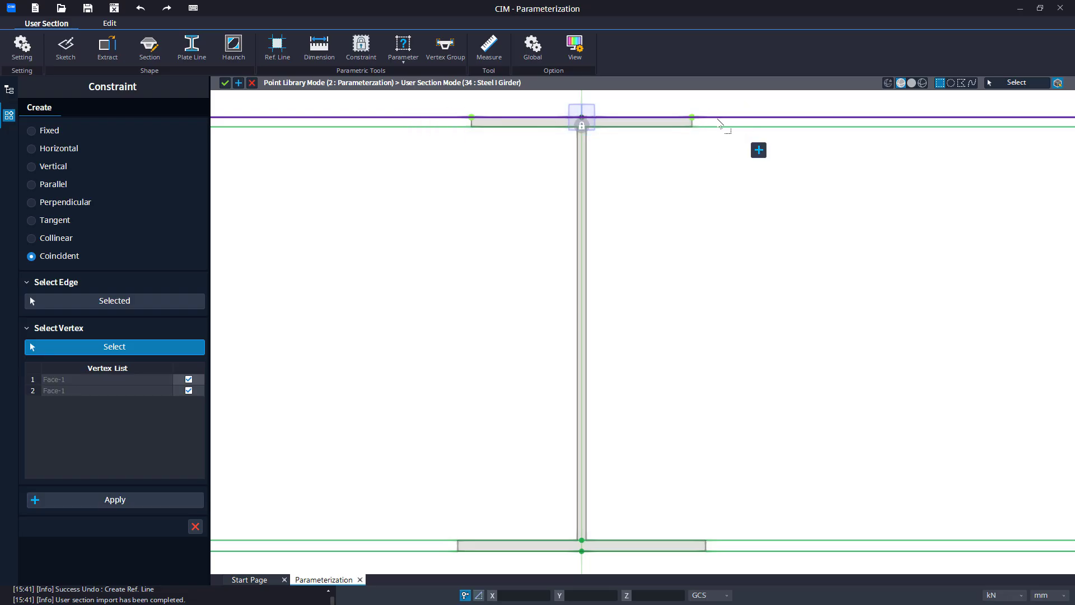
click(759, 150)
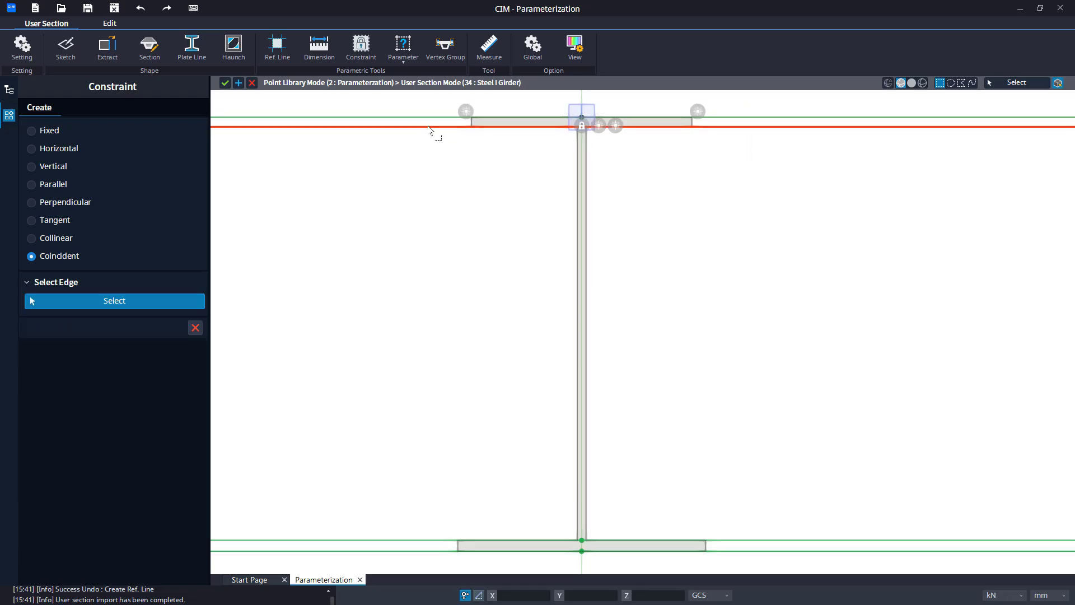
drag(437, 125, 744, 166)
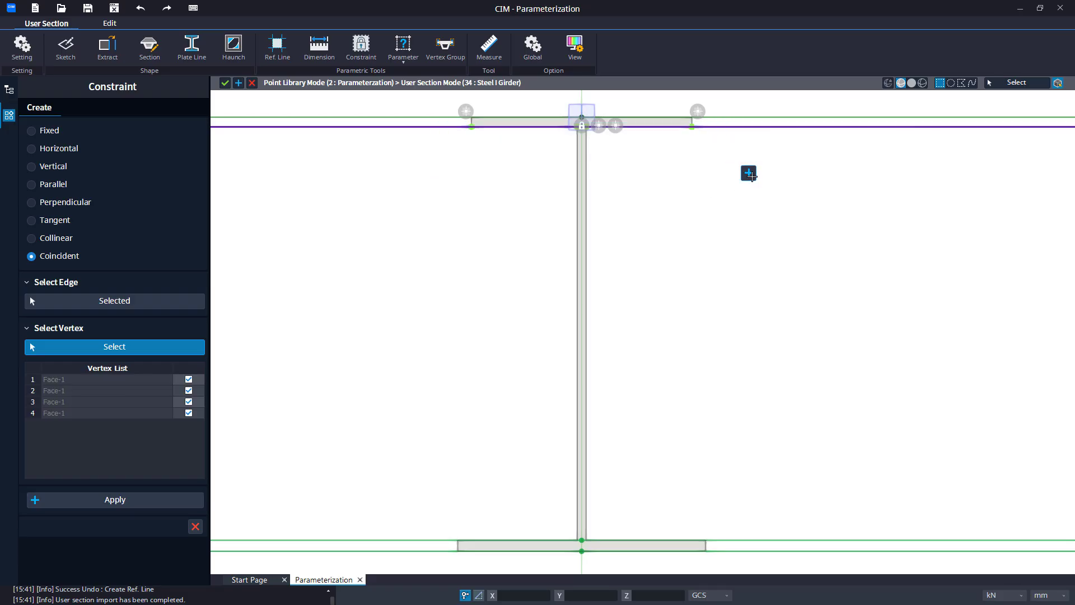
click(749, 173)
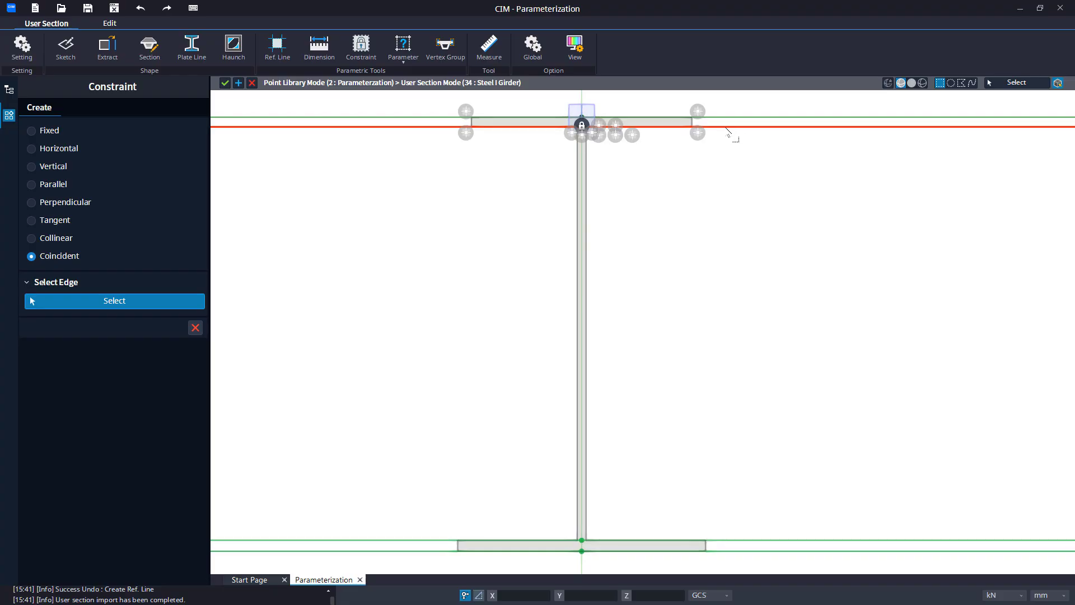
Make the bottom flange's upper and lower vertices Coincident with the two lower reference lines, then close the Constraint tool.
middle_drag(687, 352, 681, 182)
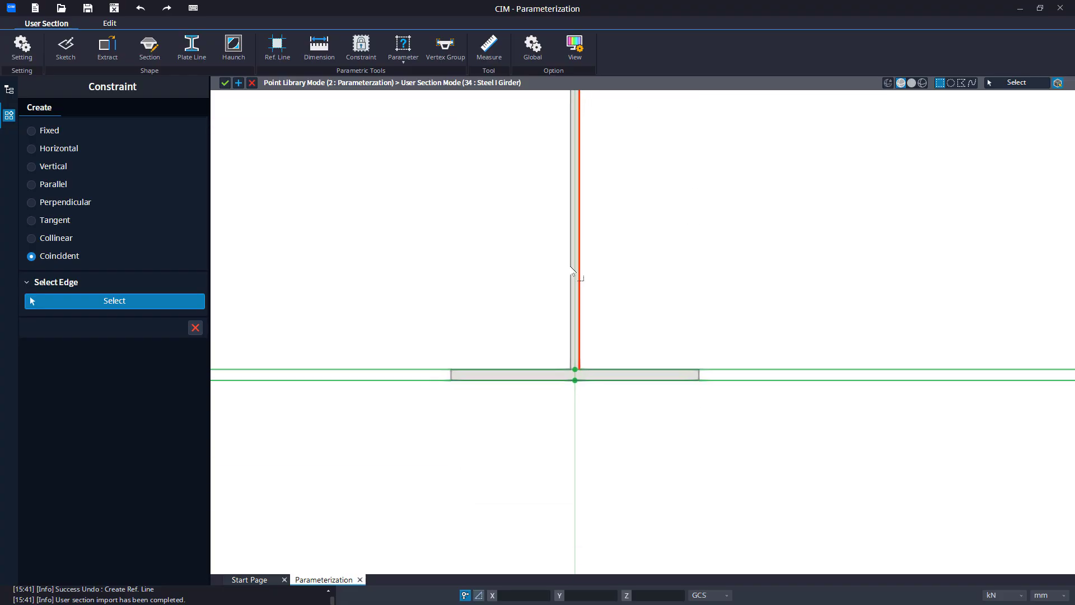
click(406, 369)
drag(414, 359, 722, 378)
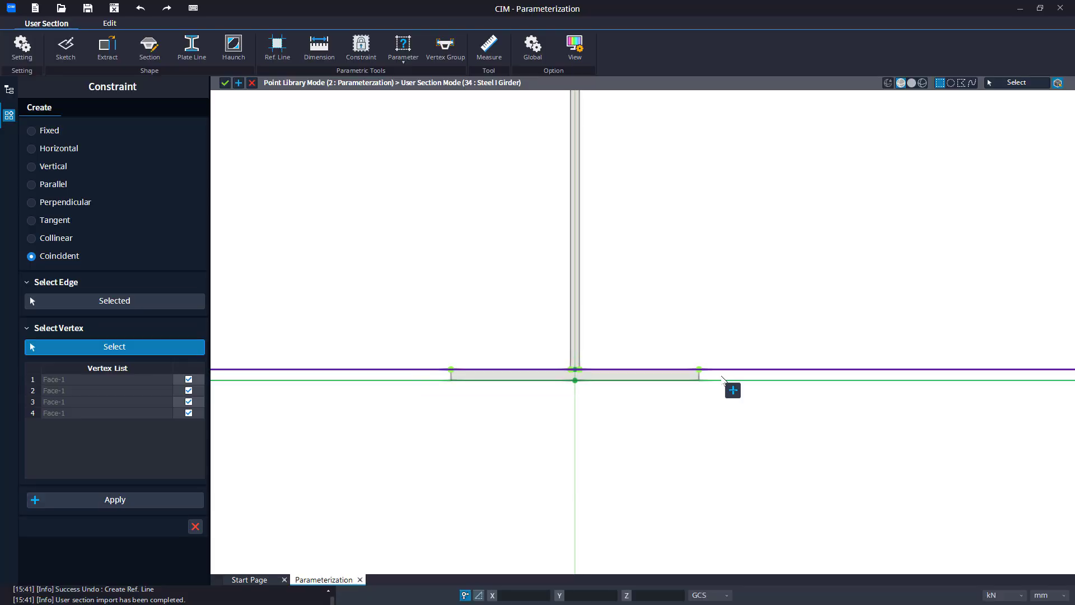
click(733, 390)
click(423, 379)
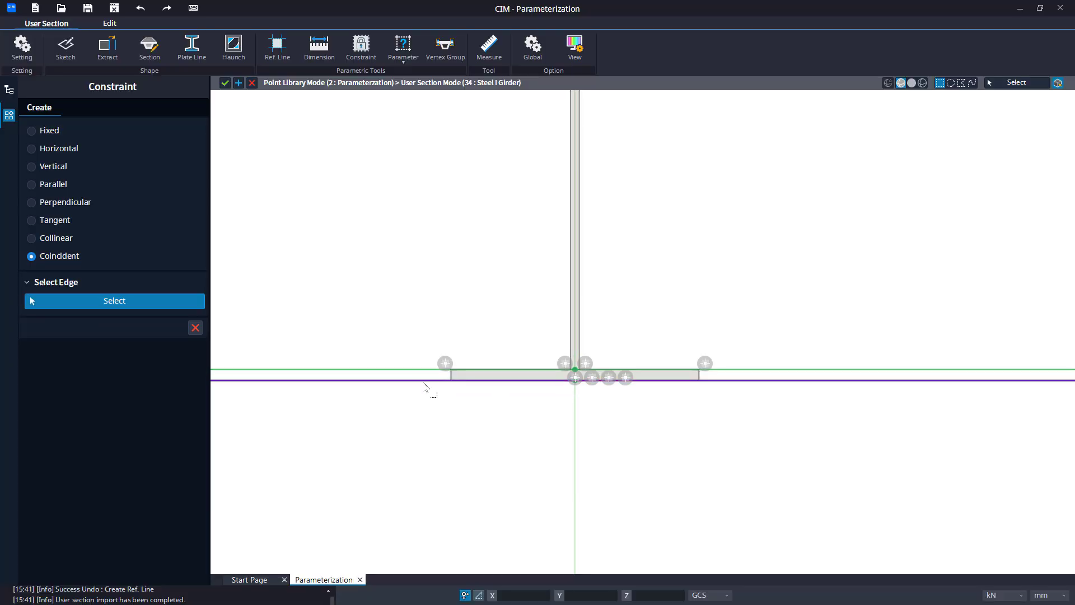
drag(422, 379, 726, 415)
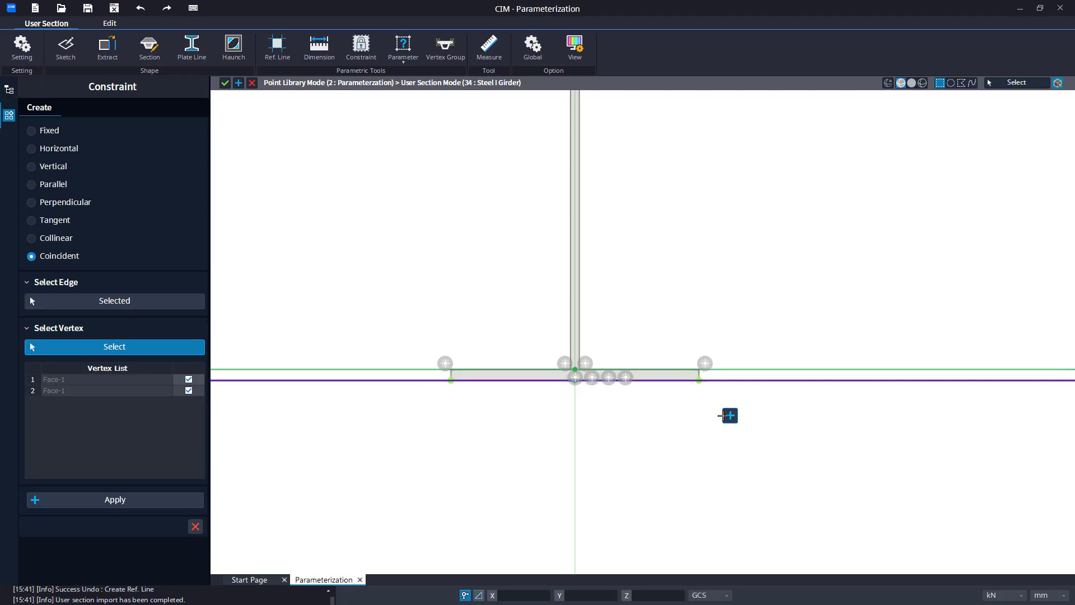
click(729, 416)
click(195, 328)
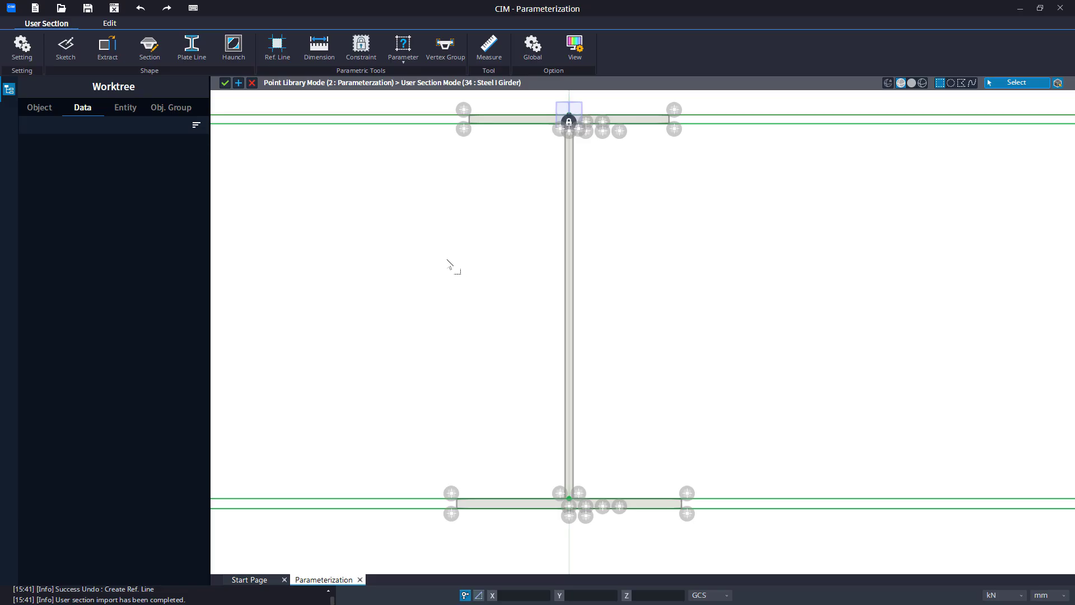
Add a vertical dimension between the two reference lines bounding the top flange, giving its 35 mm thickness.
click(327, 64)
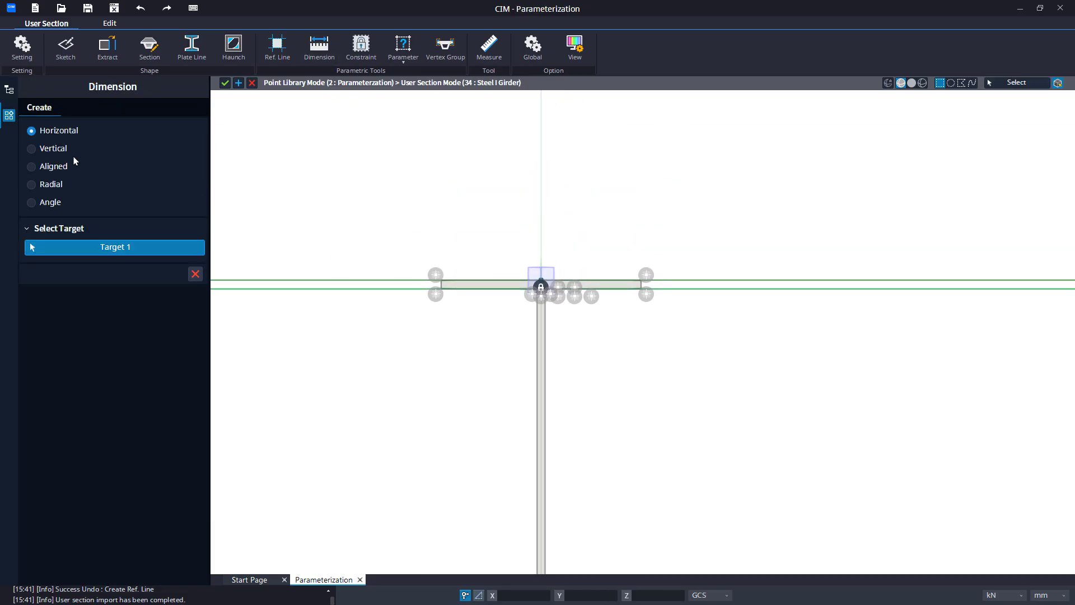
click(48, 148)
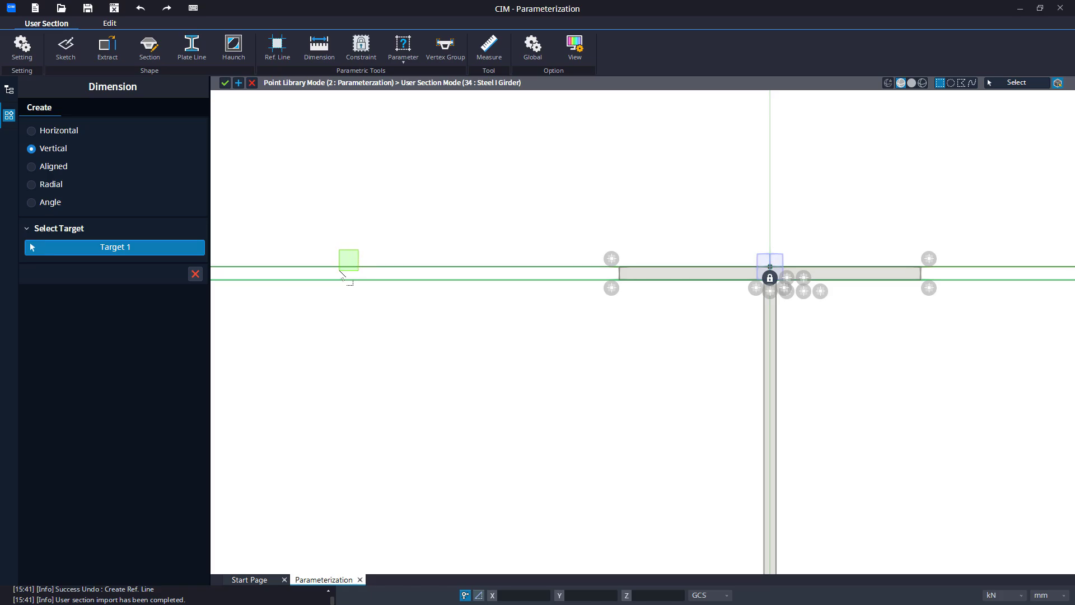
click(342, 269)
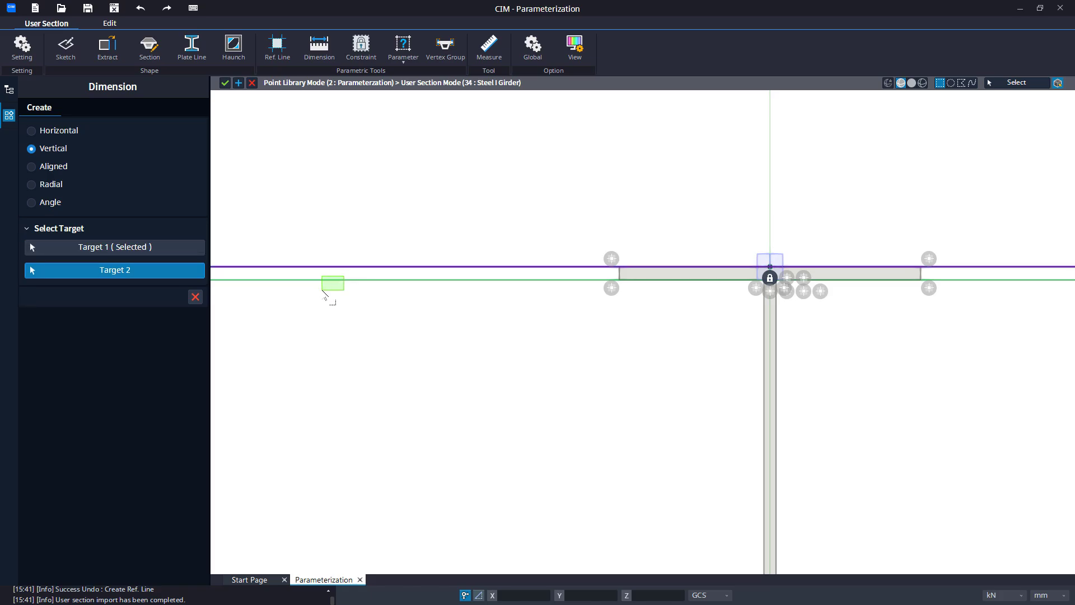
click(332, 279)
scroll(690, 281, up, 5)
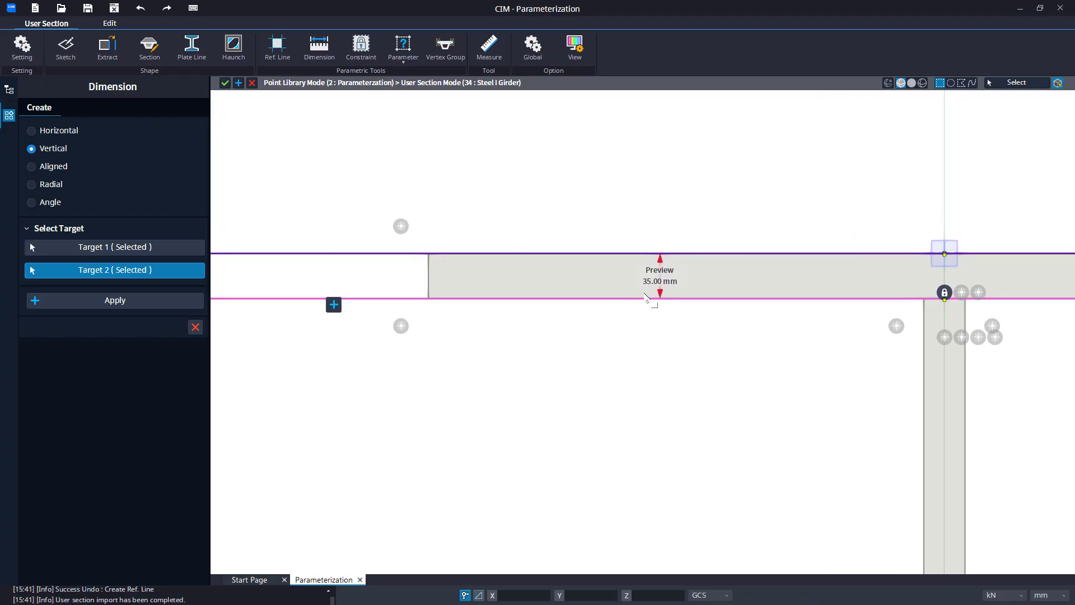
middle_drag(291, 330, 651, 296)
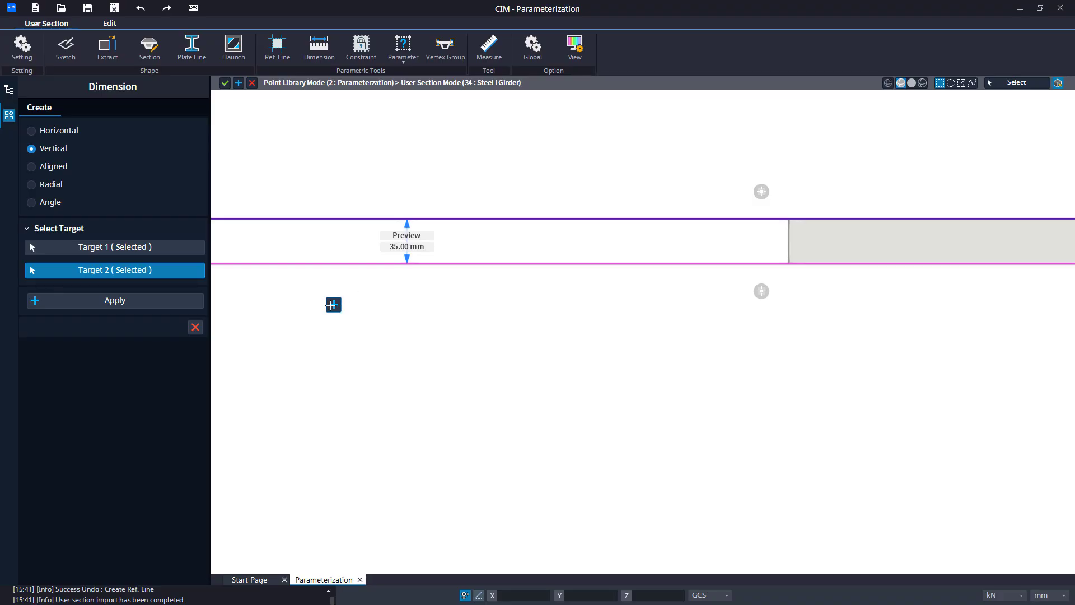
click(333, 304)
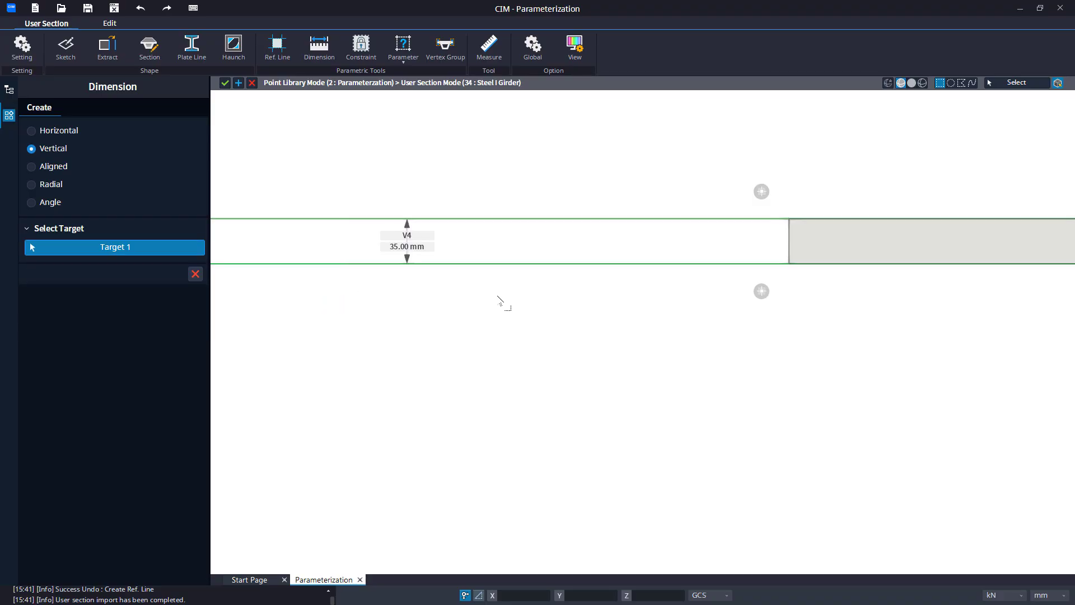
Add a vertical dimension between the top flange's lower reference line and the bottom flange's upper reference line for the web height.
scroll(553, 290, down, 3)
scroll(553, 290, down, 2)
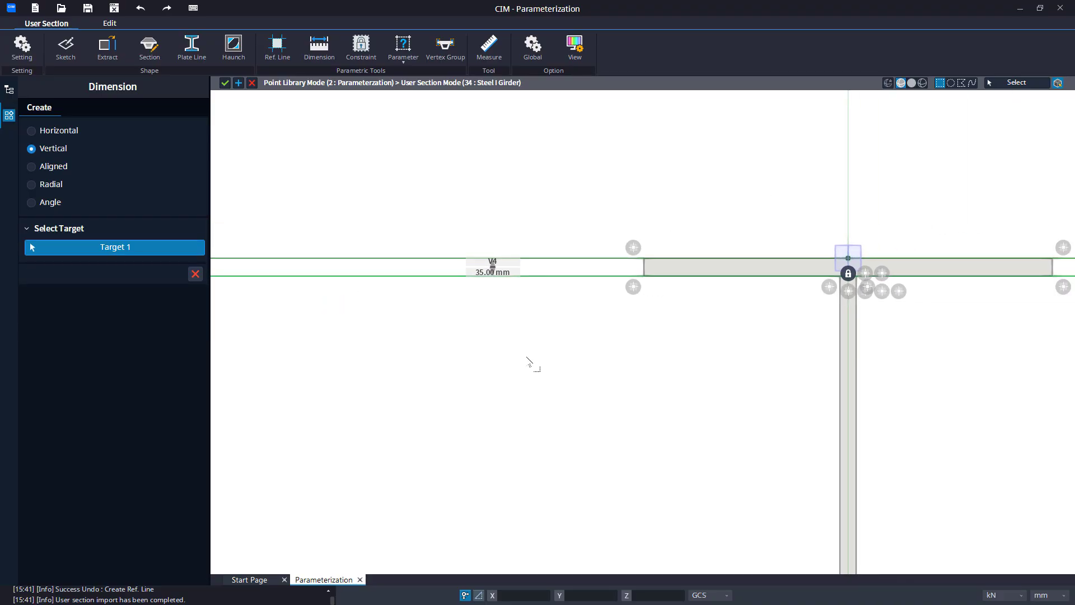
middle_drag(532, 362, 545, 194)
scroll(542, 213, down, 1)
scroll(555, 182, down, 1)
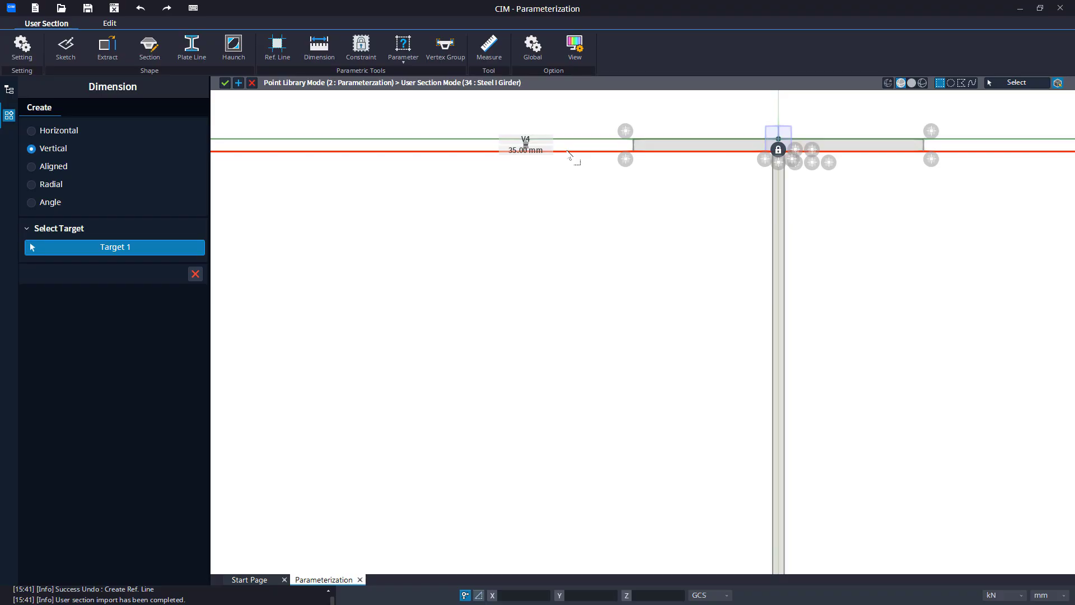
click(567, 151)
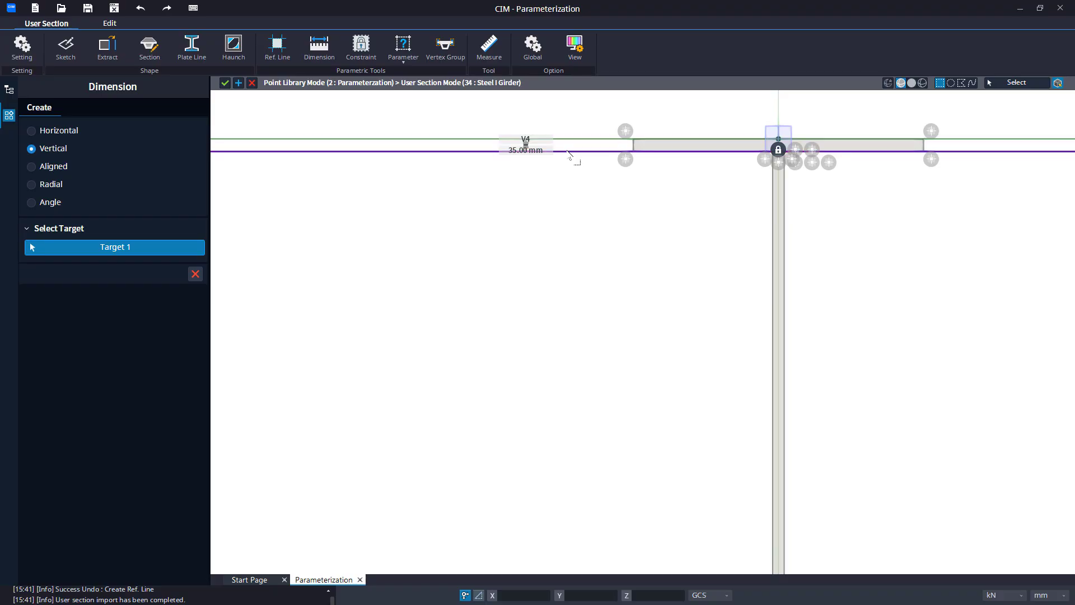
scroll(543, 316, down, 2)
middle_drag(541, 319, 534, 163)
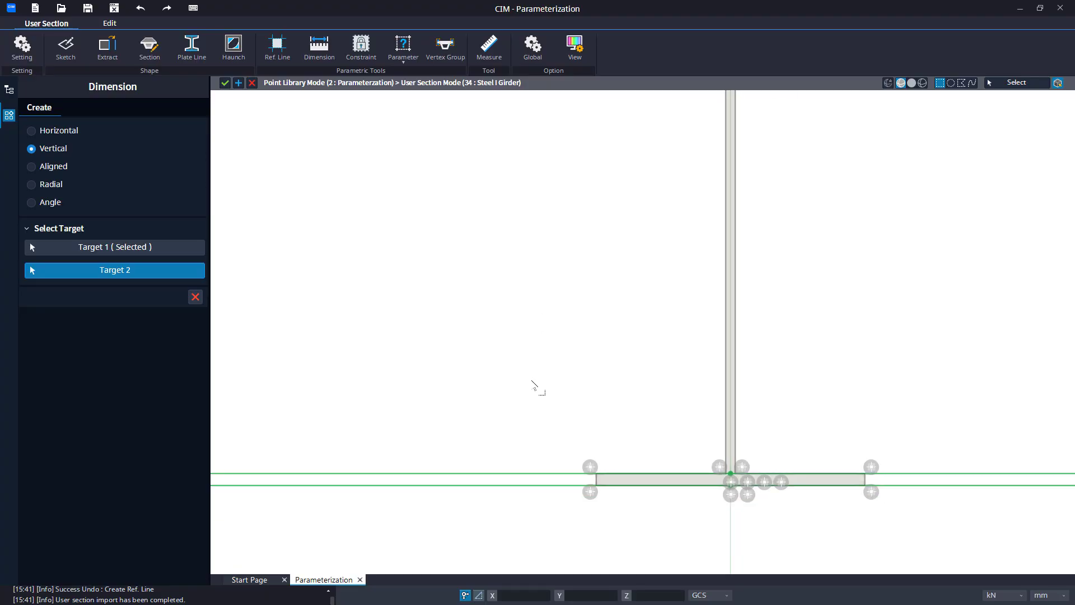
middle_drag(532, 379, 544, 347)
click(532, 440)
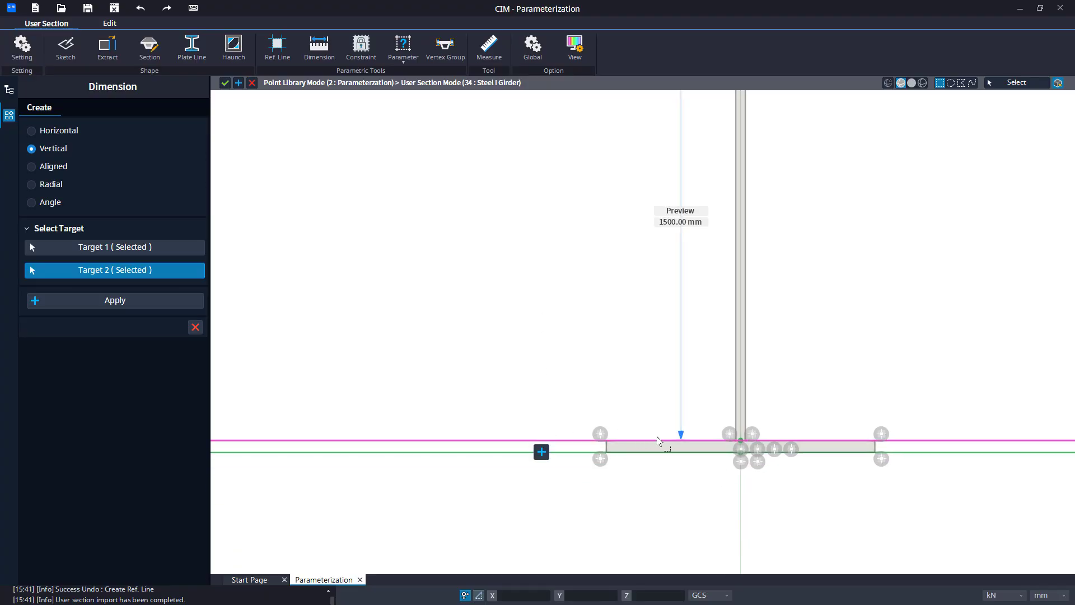
scroll(681, 440, up, 1)
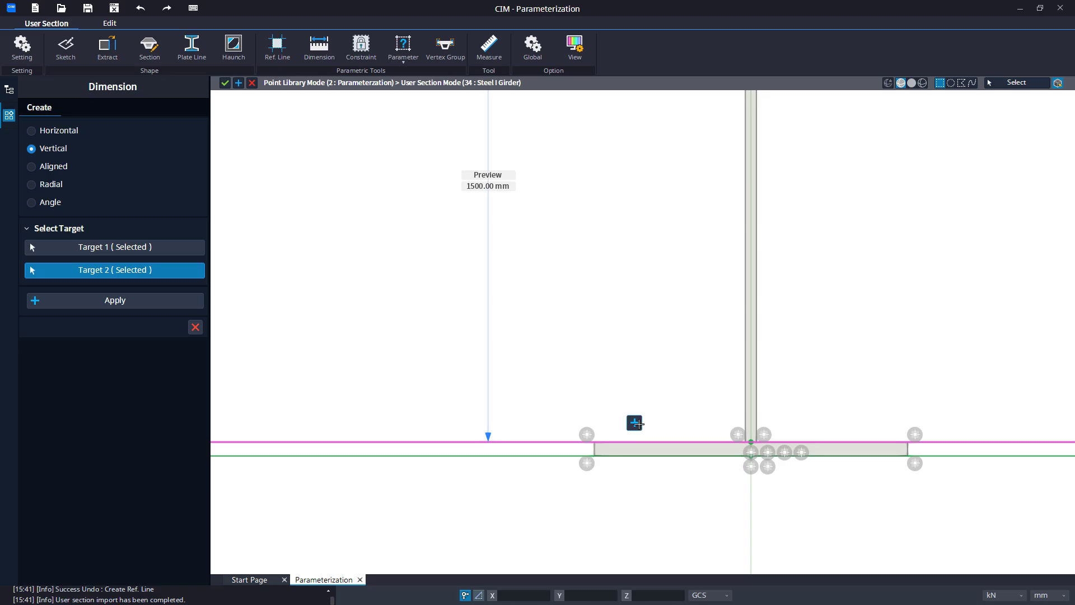
click(637, 423)
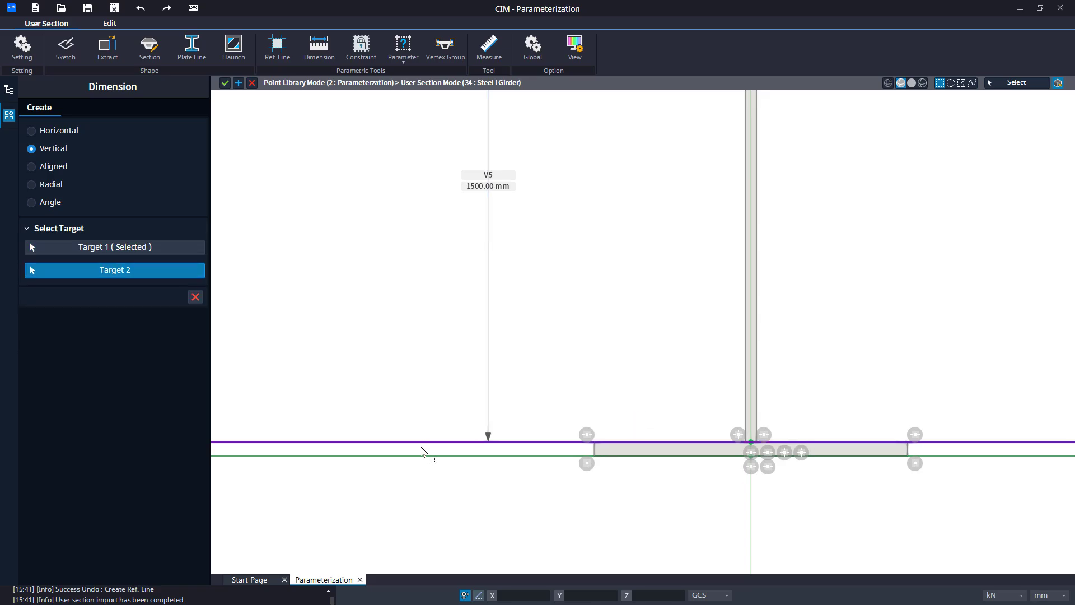
Add a vertical dimension between the two reference lines bounding the bottom flange for its thickness.
click(422, 455)
scroll(608, 462, up, 2)
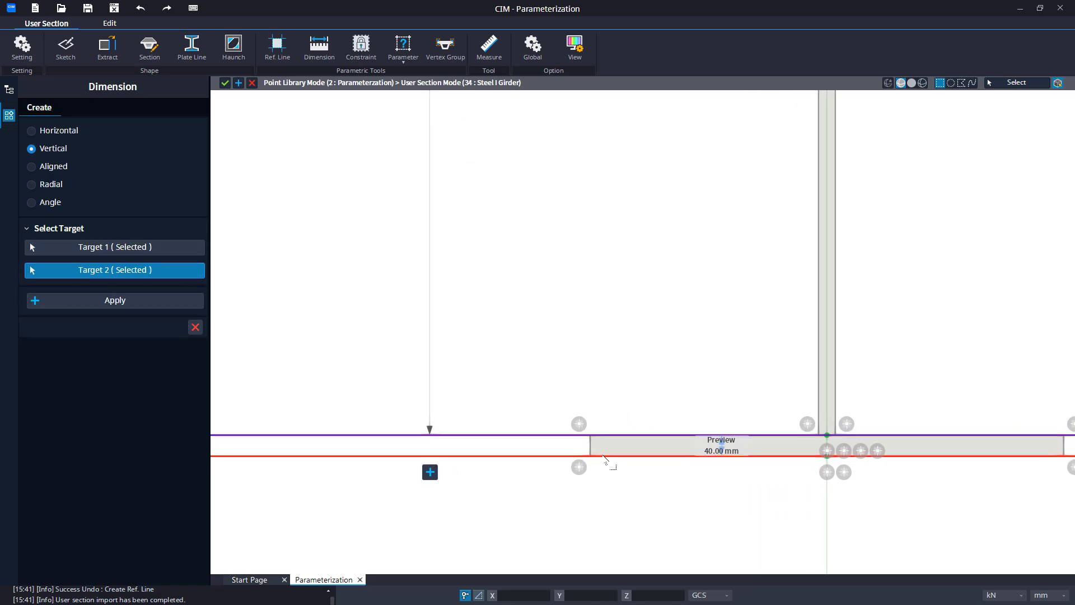
scroll(776, 456, up, 3)
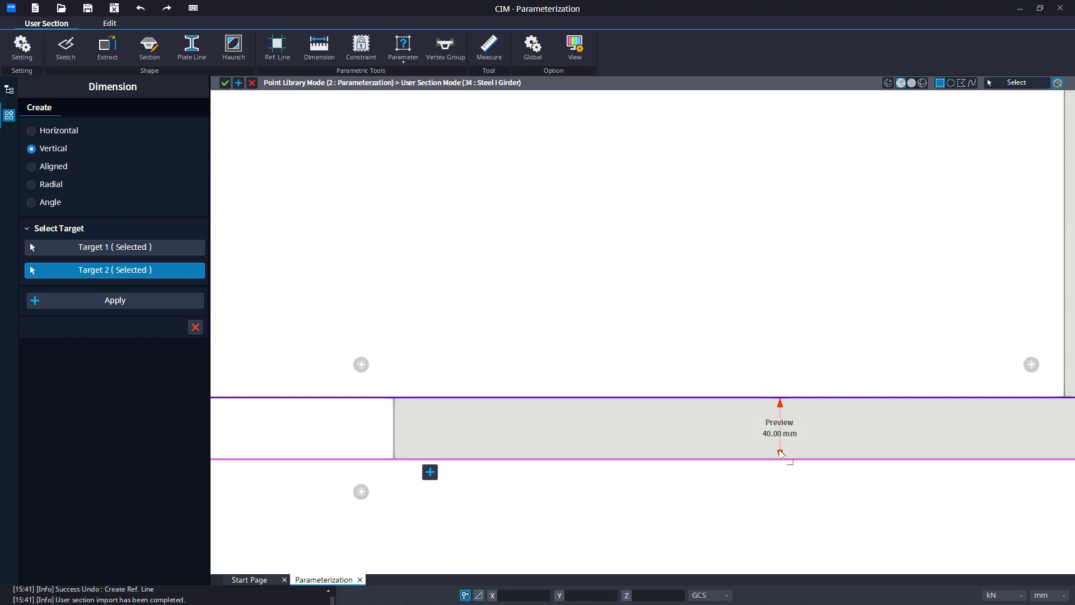
middle_drag(329, 478, 700, 422)
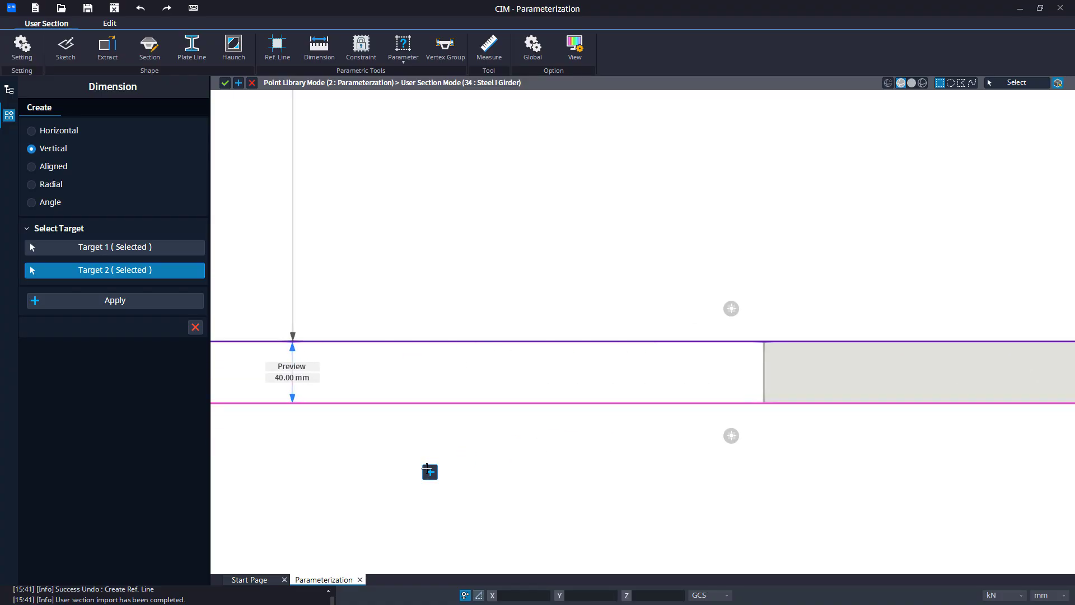
click(426, 469)
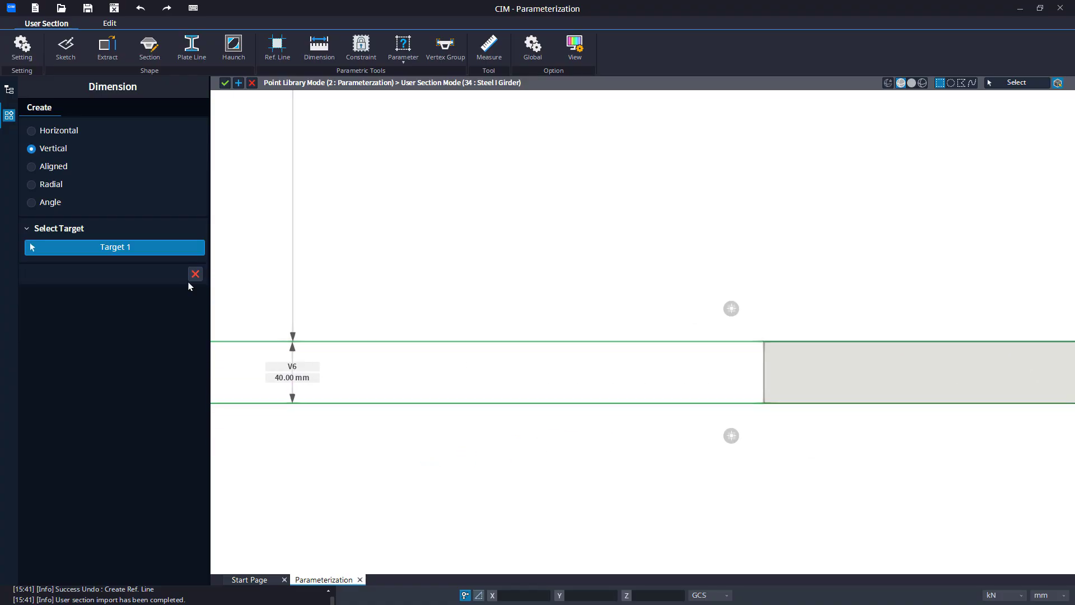
Switch to horizontal dimensioning and dimension the top flange from its left end vertex to its centre vertex.
click(58, 130)
scroll(496, 266, down, 7)
middle_drag(582, 162, 381, 418)
scroll(483, 354, up, 1)
scroll(473, 437, up, 2)
scroll(391, 418, up, 1)
drag(242, 292, 292, 314)
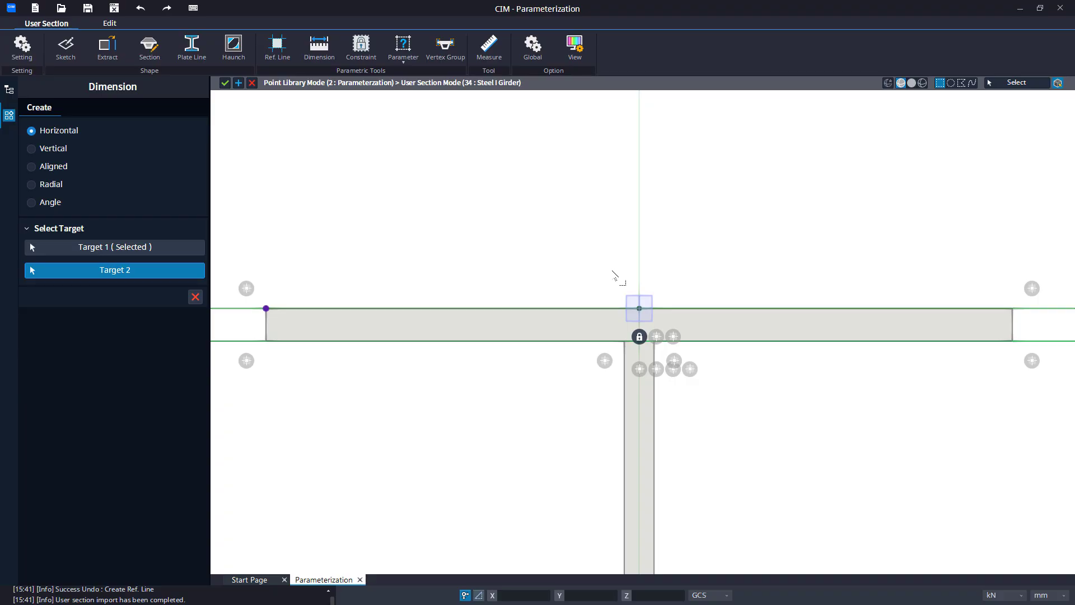
drag(612, 271, 651, 331)
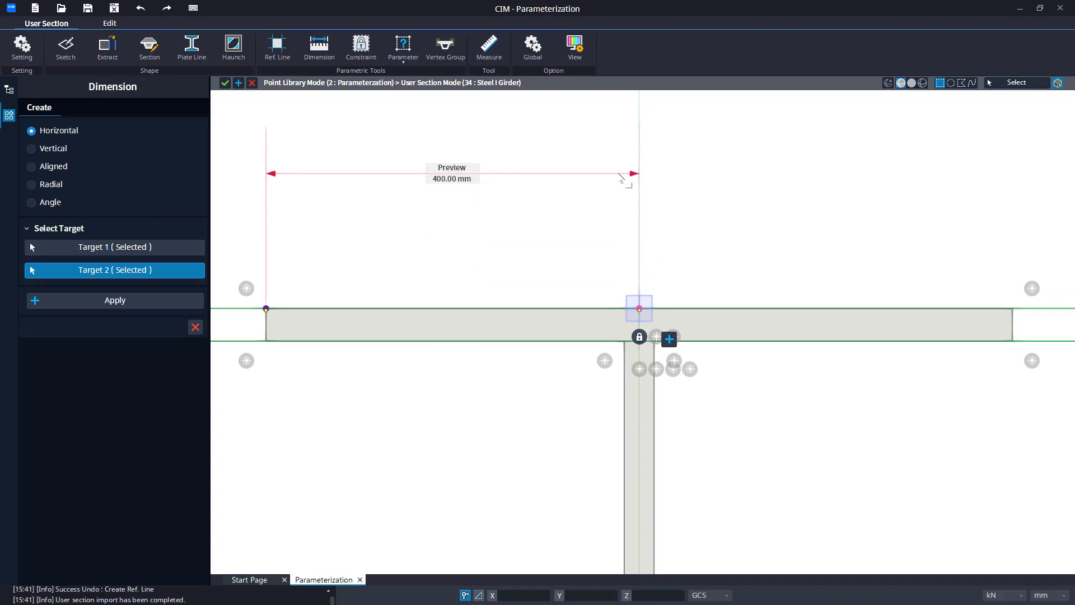
click(675, 350)
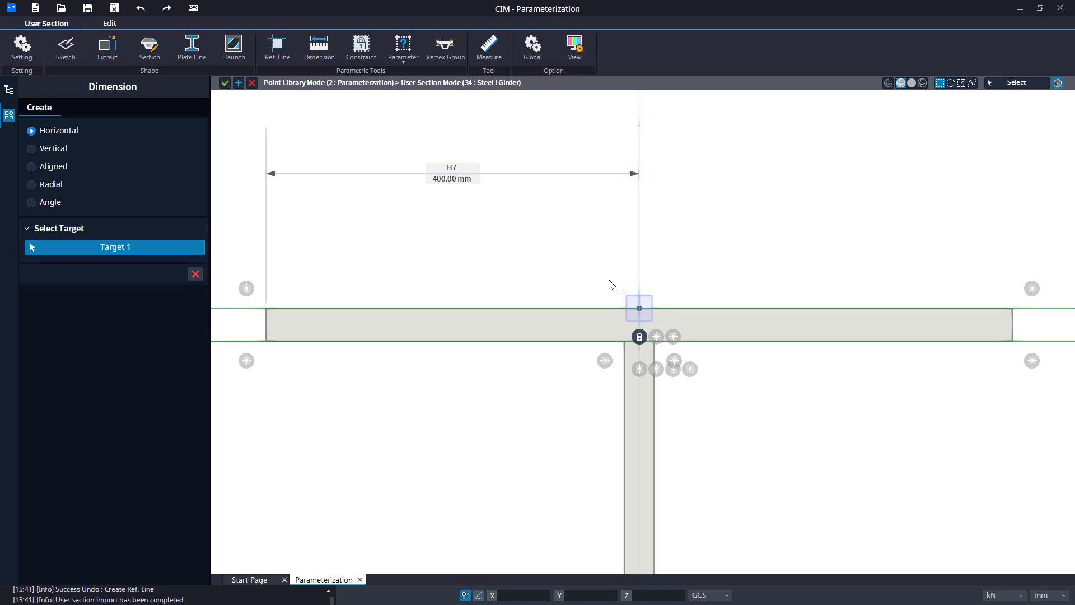
Add a horizontal dimension from the top flange's centre vertex to its right end vertex.
drag(609, 280, 667, 334)
click(665, 332)
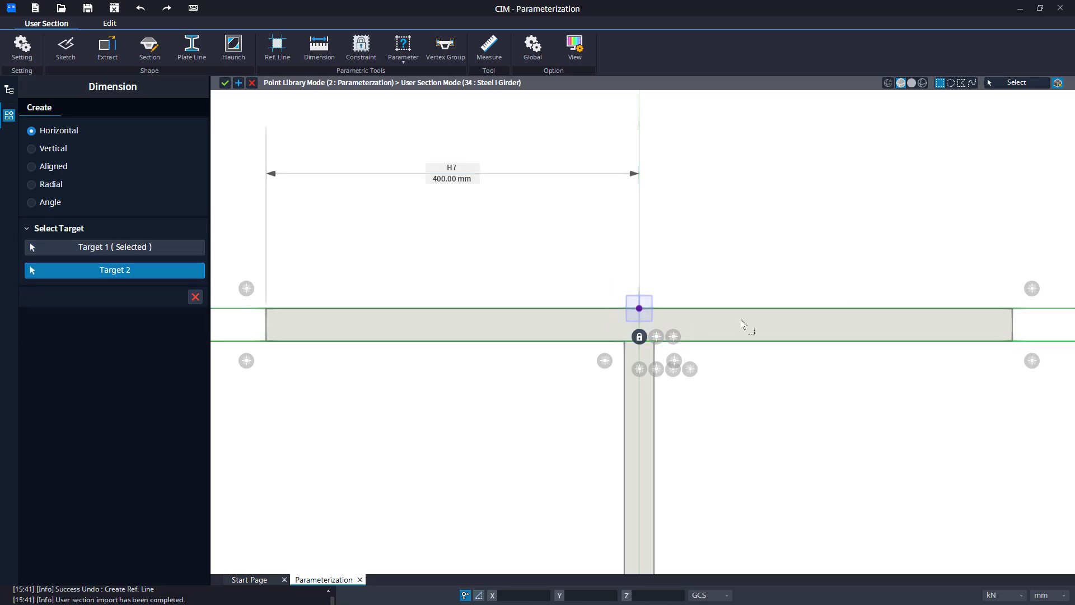
click(1014, 343)
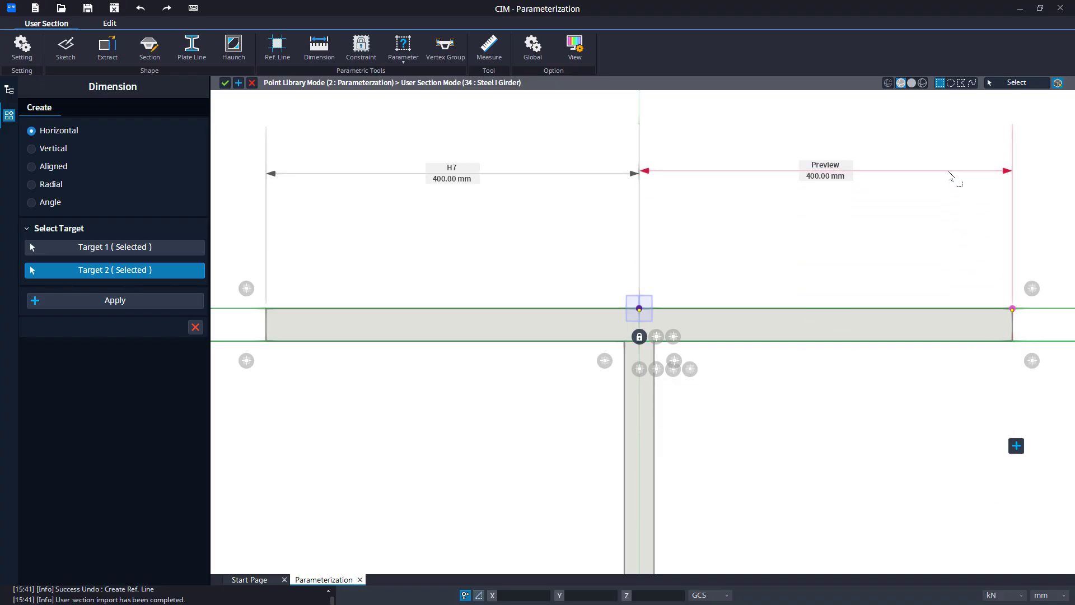
click(951, 179)
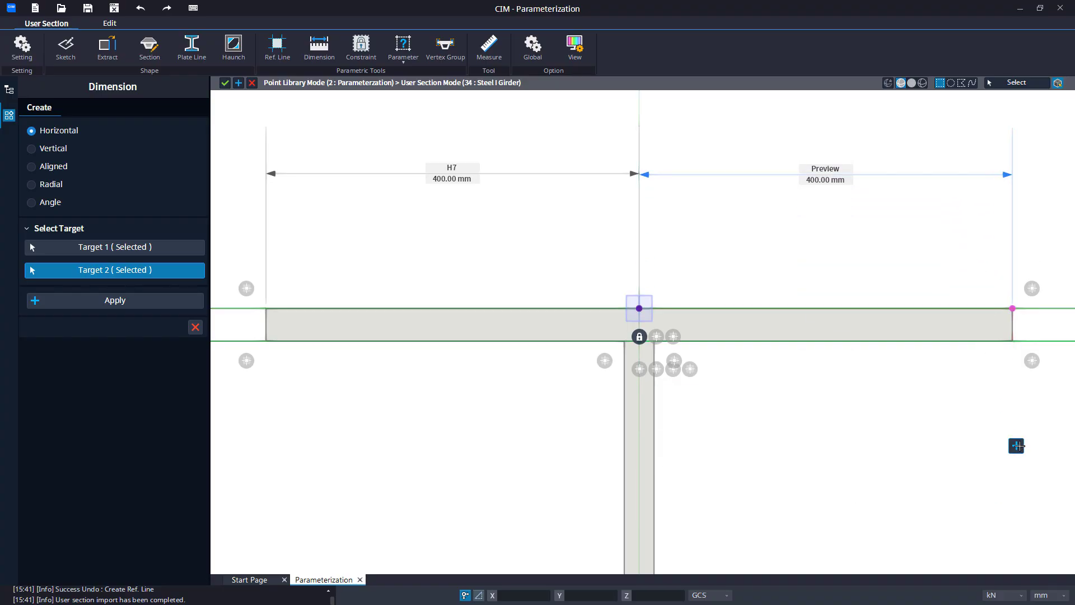
click(1018, 444)
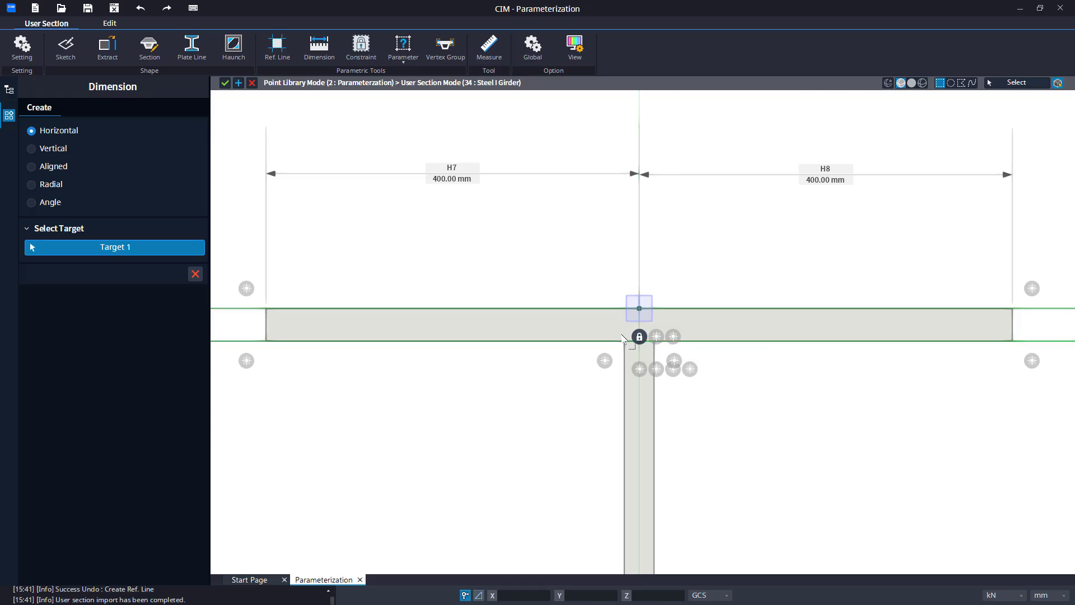
Add a horizontal dimension from the web's upper-left vertex to the top flange's centre vertex.
mouse_move(564, 396)
middle_down()
mouse_move(502, 367)
mouse_move(574, 336)
middle_up()
scroll(567, 330, up, 2)
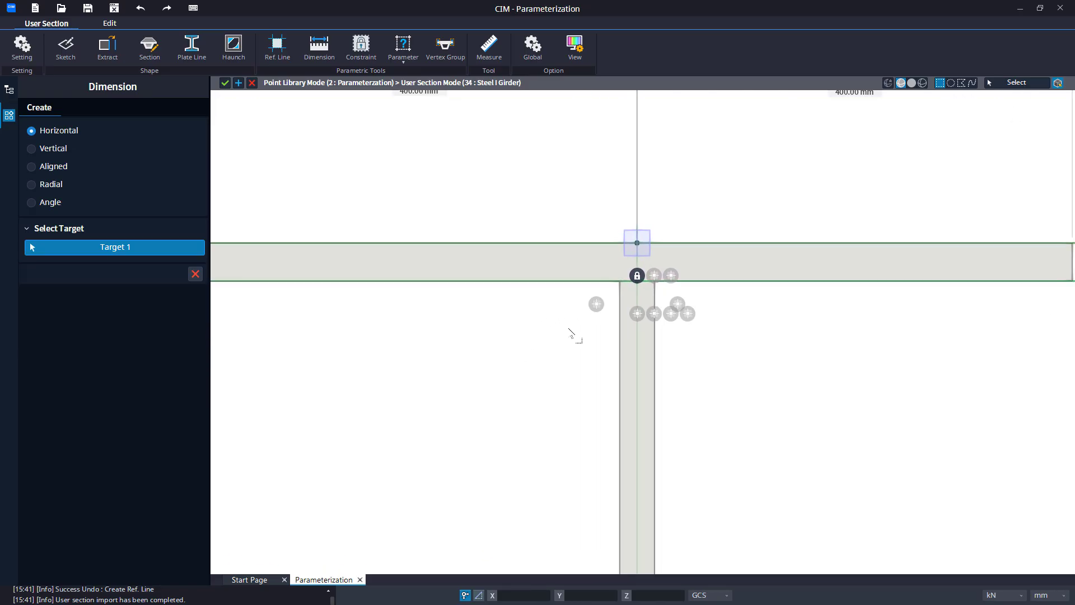
middle_drag(600, 299, 633, 290)
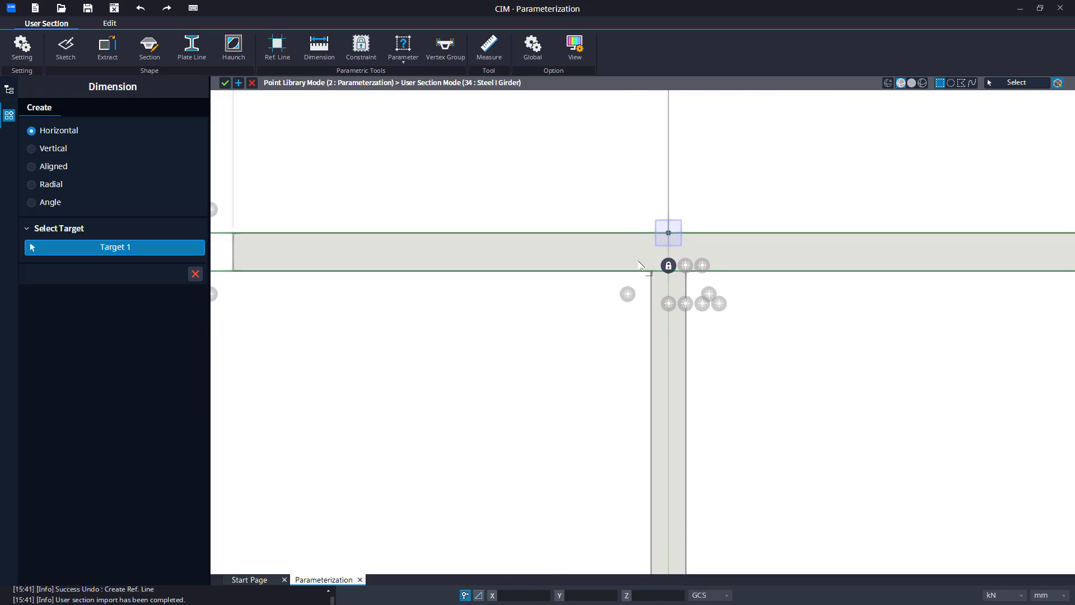
click(657, 286)
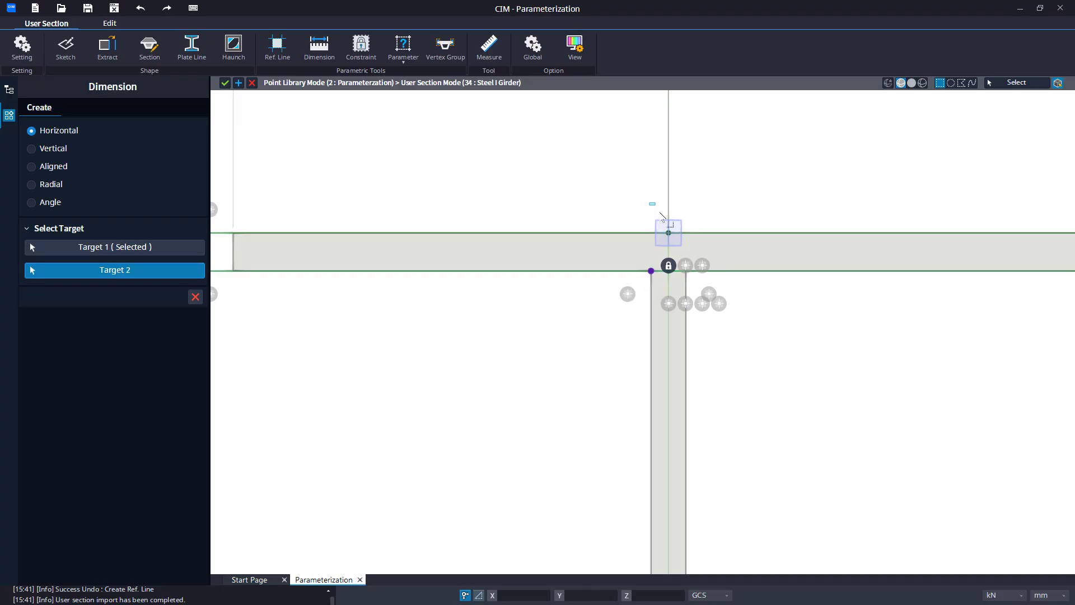
drag(648, 202, 685, 250)
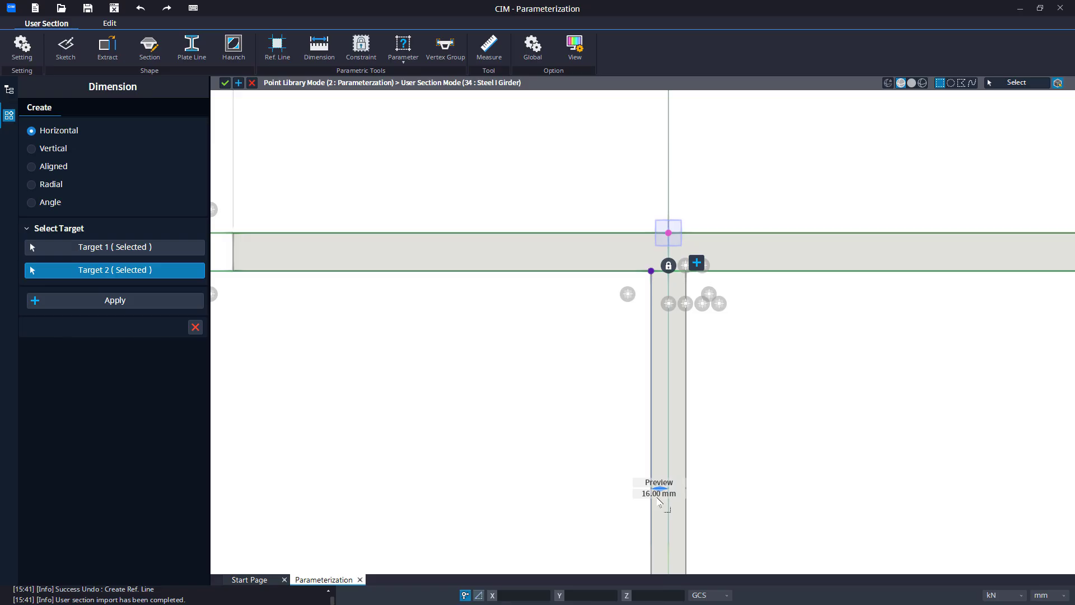
click(696, 263)
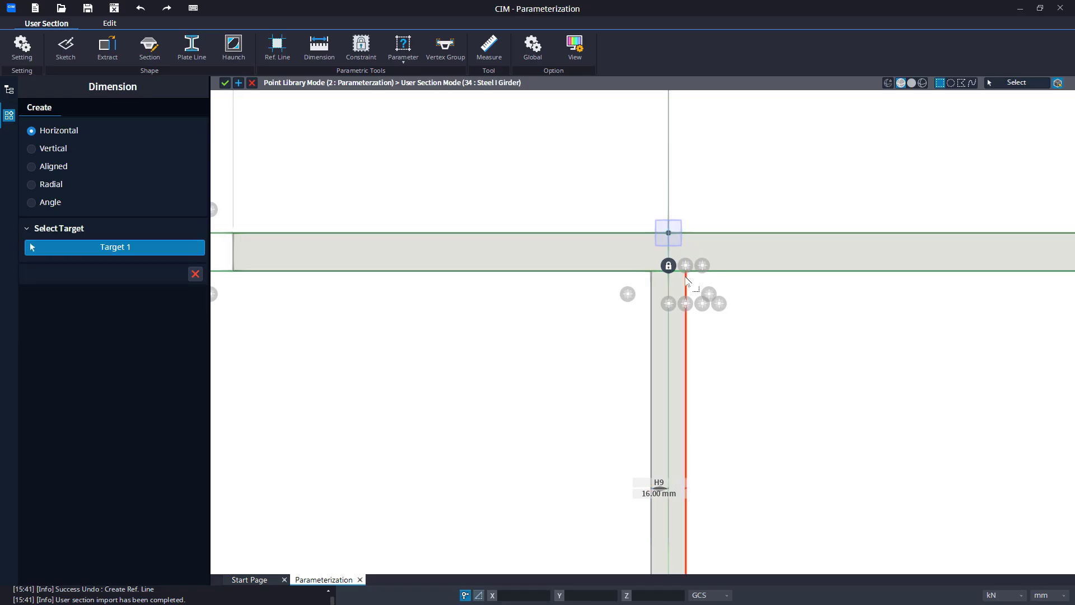
Add a horizontal dimension from the web's upper-right vertex to the top flange's centre vertex.
drag(680, 260, 702, 296)
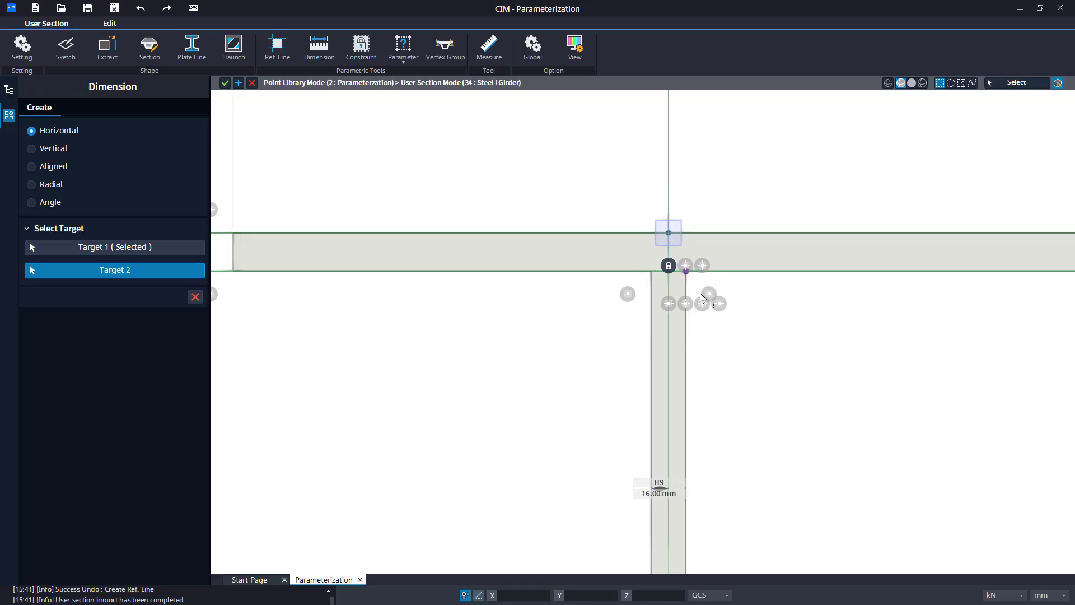
drag(644, 207, 697, 255)
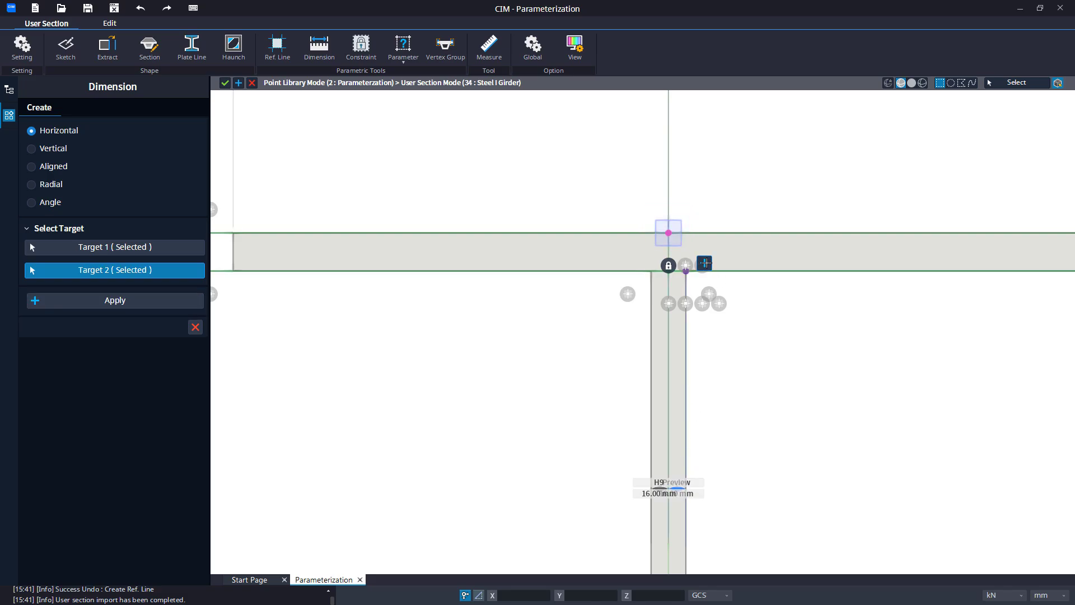
click(704, 263)
Dimension the bottom flange horizontally from its left end vertex to its centre vertex.
scroll(708, 414, down, 3)
middle_drag(709, 375, 712, 188)
scroll(732, 339, down, 3)
middle_drag(692, 413, 718, 114)
middle_drag(623, 541, 638, 352)
middle_drag(501, 383, 533, 341)
scroll(519, 340, up, 2)
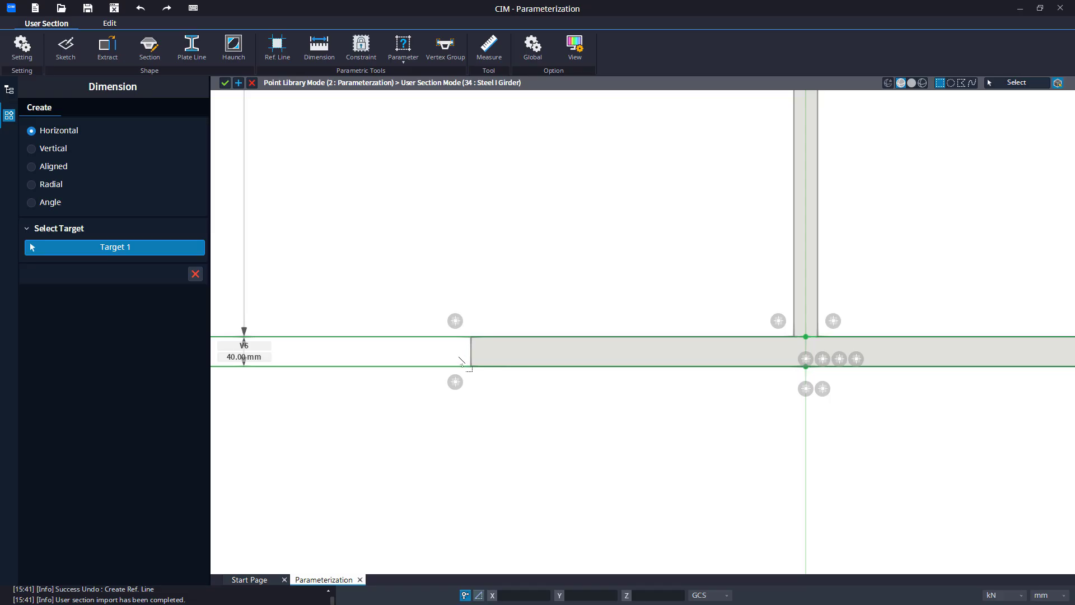
drag(460, 361, 510, 398)
middle_drag(510, 398, 576, 439)
scroll(577, 439, down, 1)
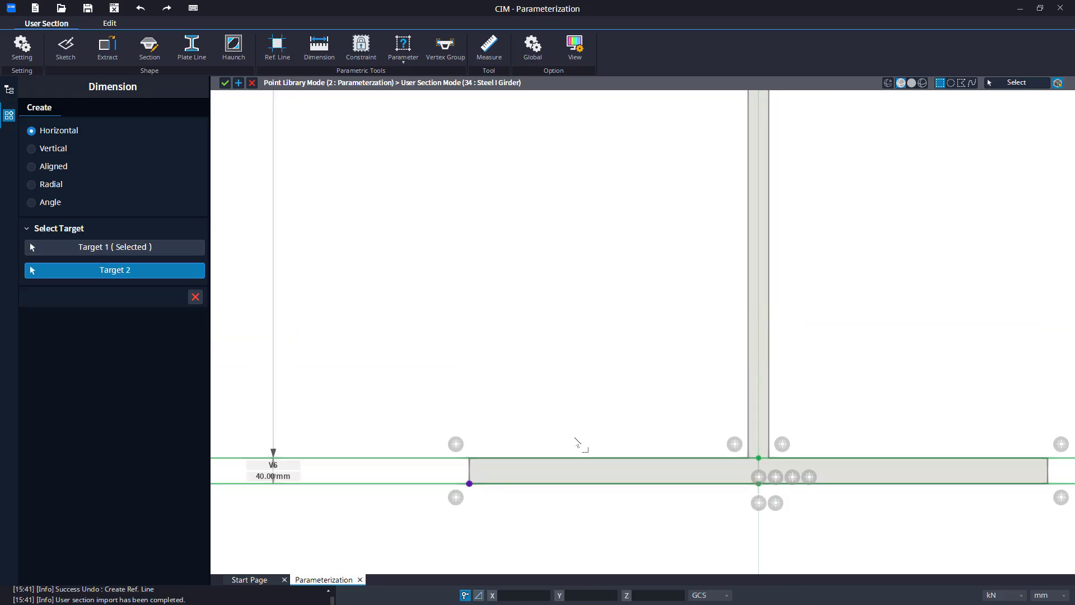
middle_drag(687, 106, 619, 398)
middle_drag(637, 199, 601, 401)
middle_drag(660, 157, 646, 373)
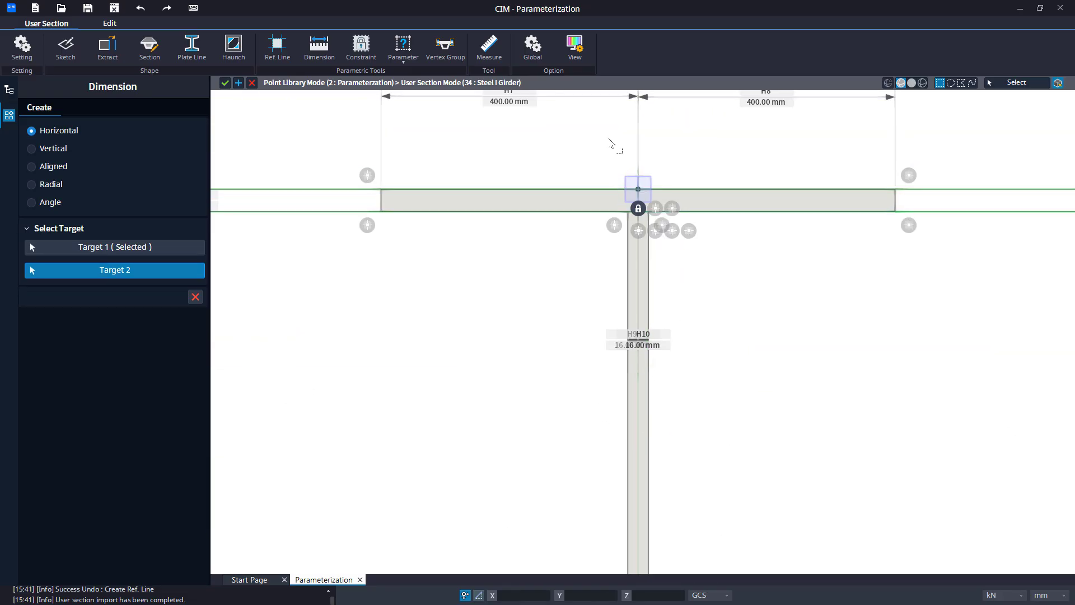
drag(609, 140, 663, 209)
scroll(593, 493, down, 1)
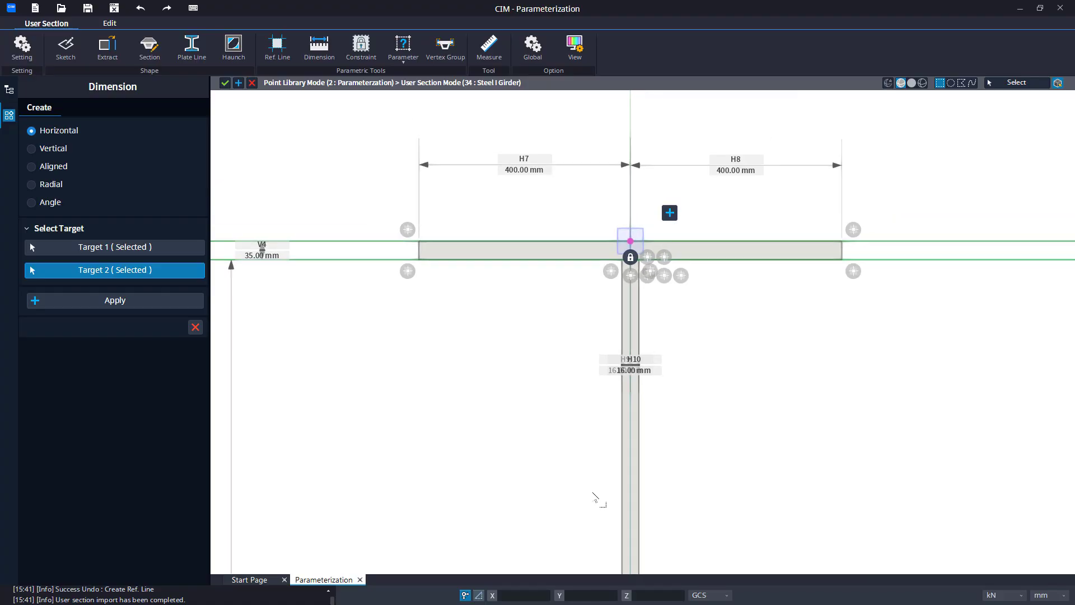
middle_drag(592, 493, 602, 98)
middle_drag(571, 535, 619, 99)
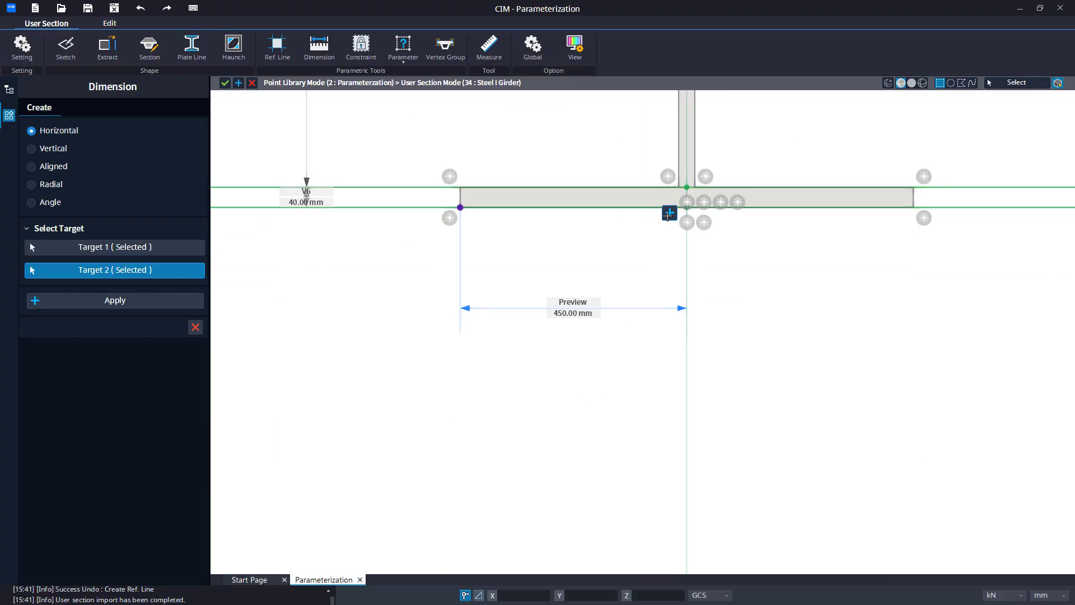
click(668, 214)
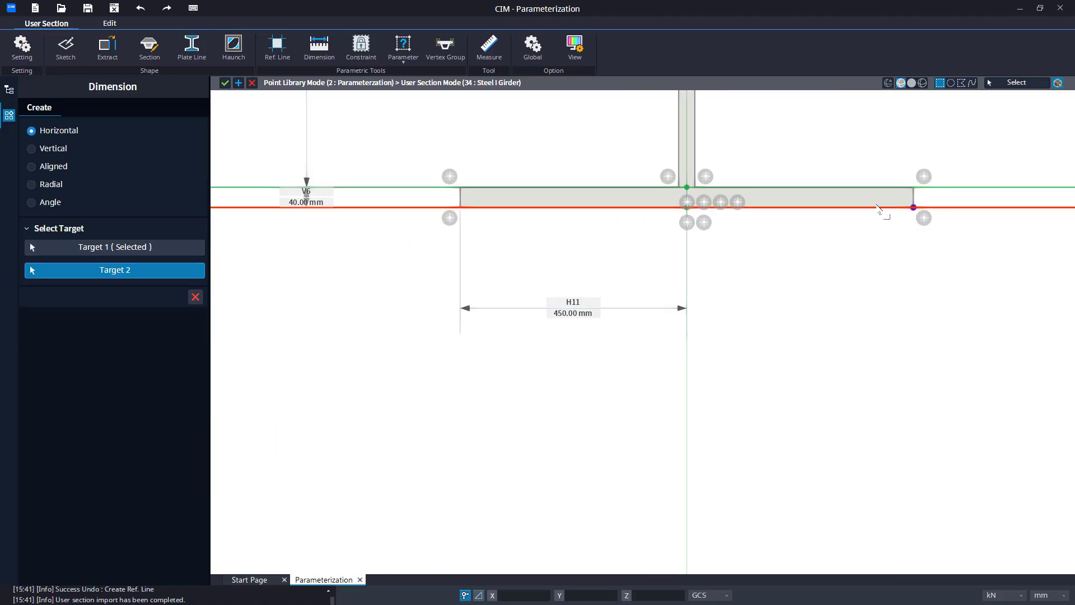
Add a horizontal dimension from the bottom flange's centre vertex to its right end vertex, then close the Dimension tool.
middle_drag(849, 166, 854, 517)
middle_drag(797, 203, 817, 475)
middle_drag(789, 162, 775, 504)
scroll(684, 381, up, 1)
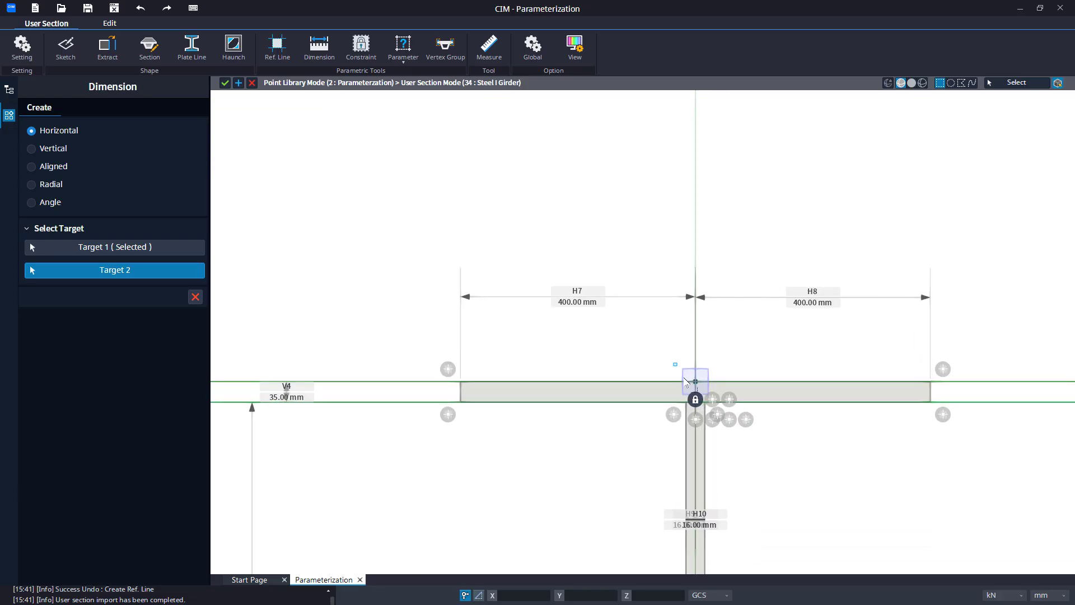
drag(674, 363, 708, 394)
scroll(711, 496, down, 4)
middle_drag(710, 465, 711, 129)
middle_drag(721, 386, 754, 207)
middle_drag(756, 333, 776, 256)
click(720, 408)
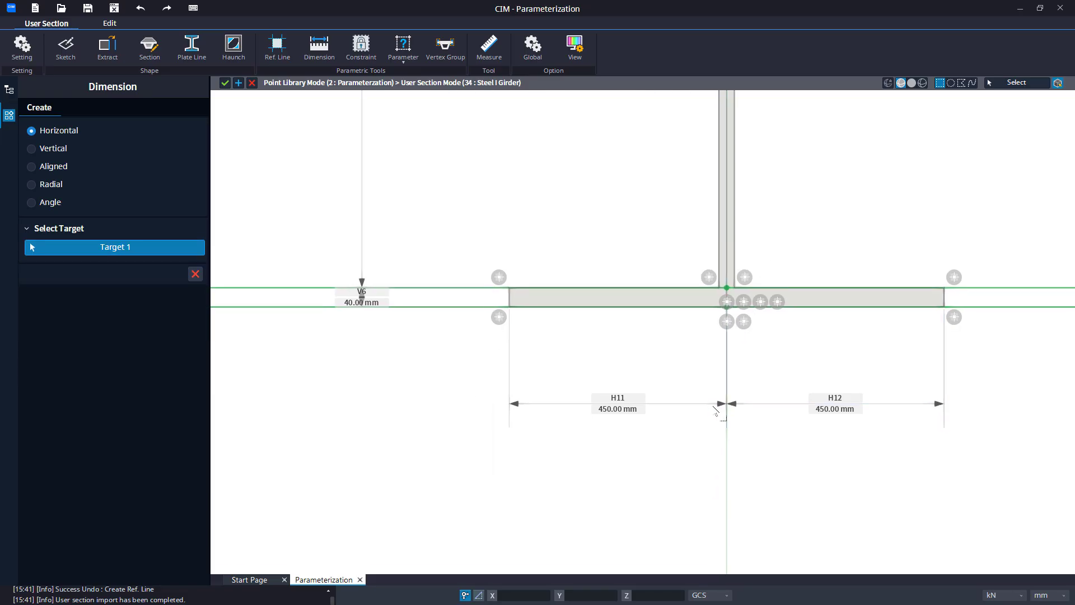
click(195, 274)
Open the parameter editor and add a Length base parameter named Top Flange Width, variable Tfw, length 800 mm.
scroll(554, 257, down, 2)
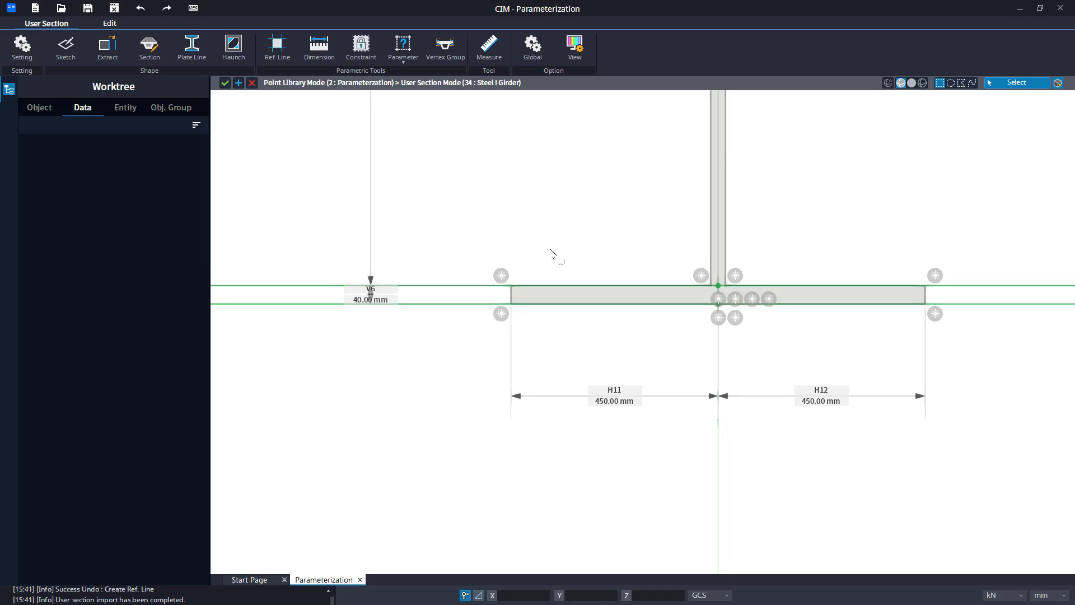
middle_drag(554, 271, 589, 421)
scroll(583, 374, down, 2)
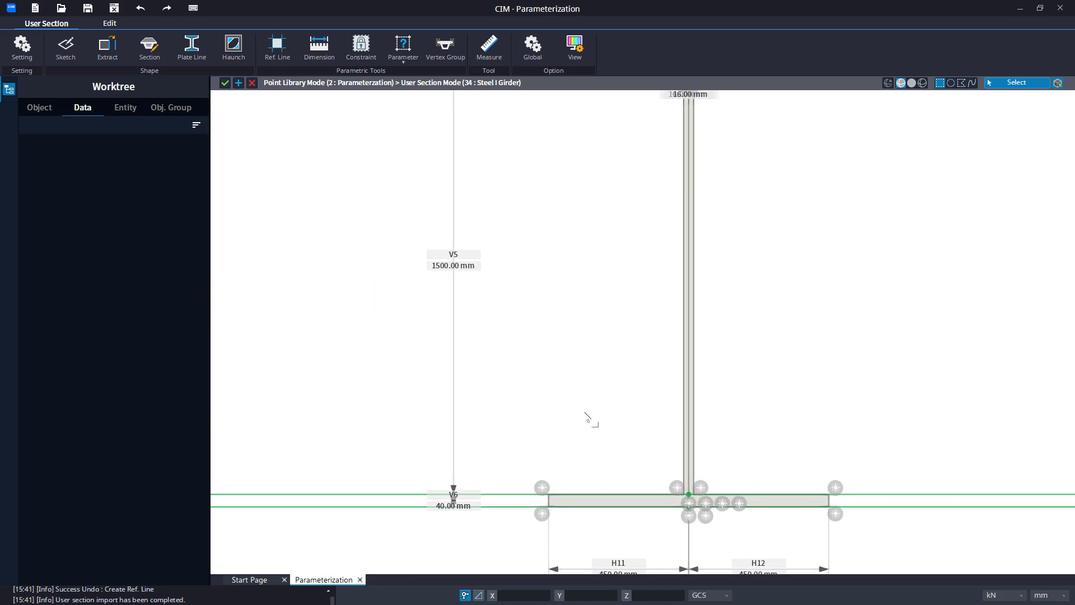
scroll(588, 420, down, 2)
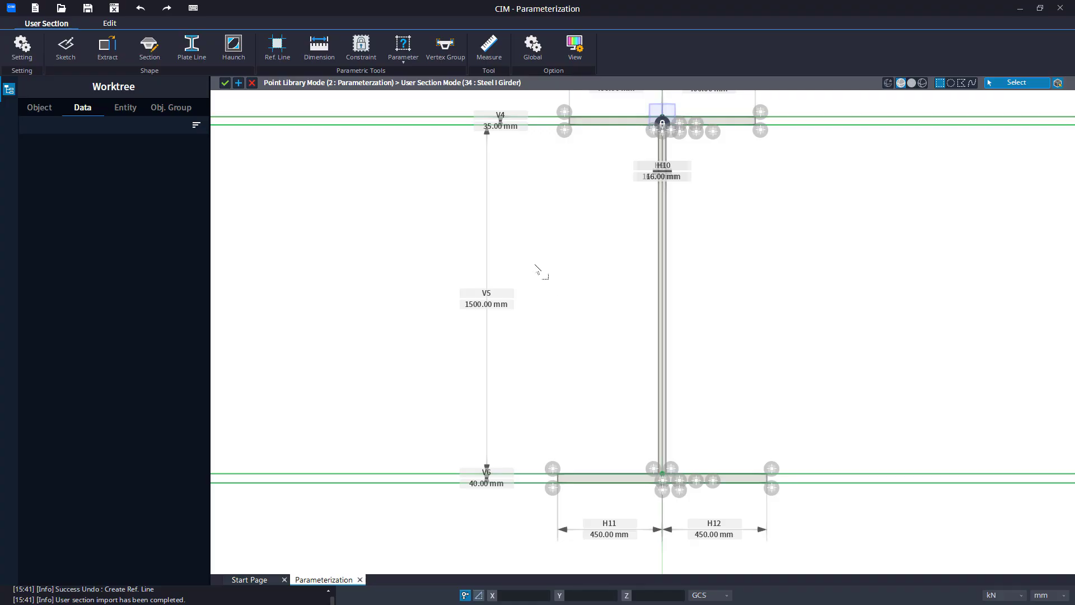
click(401, 64)
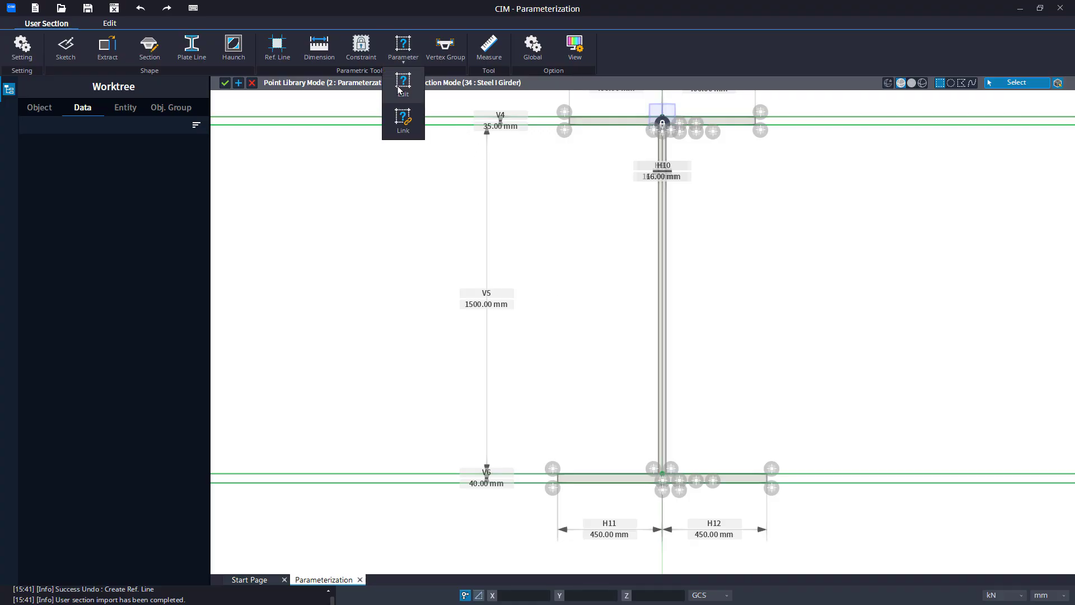
click(401, 88)
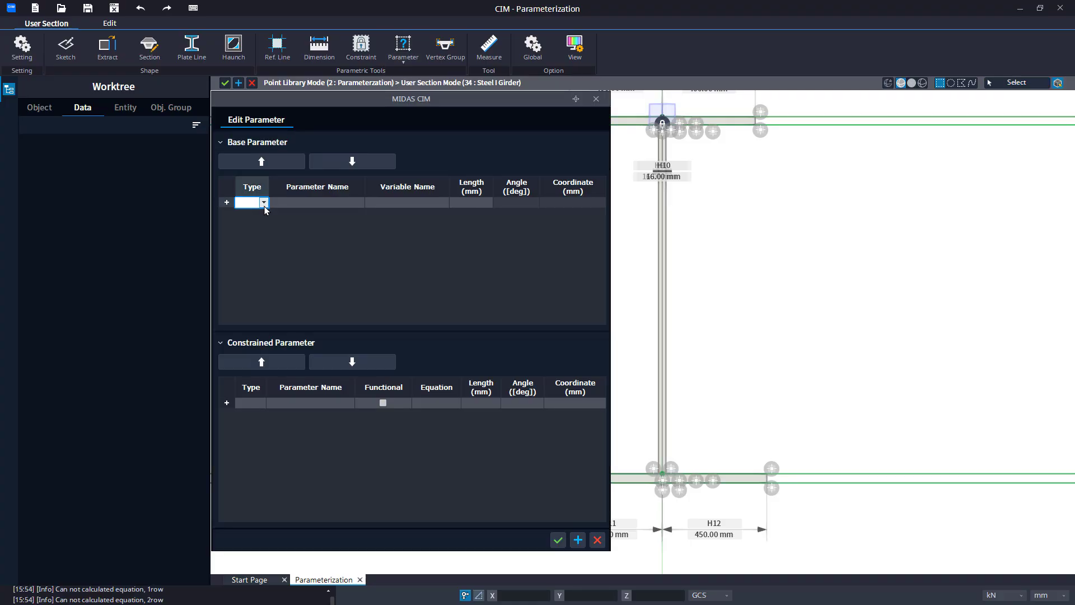
click(264, 203)
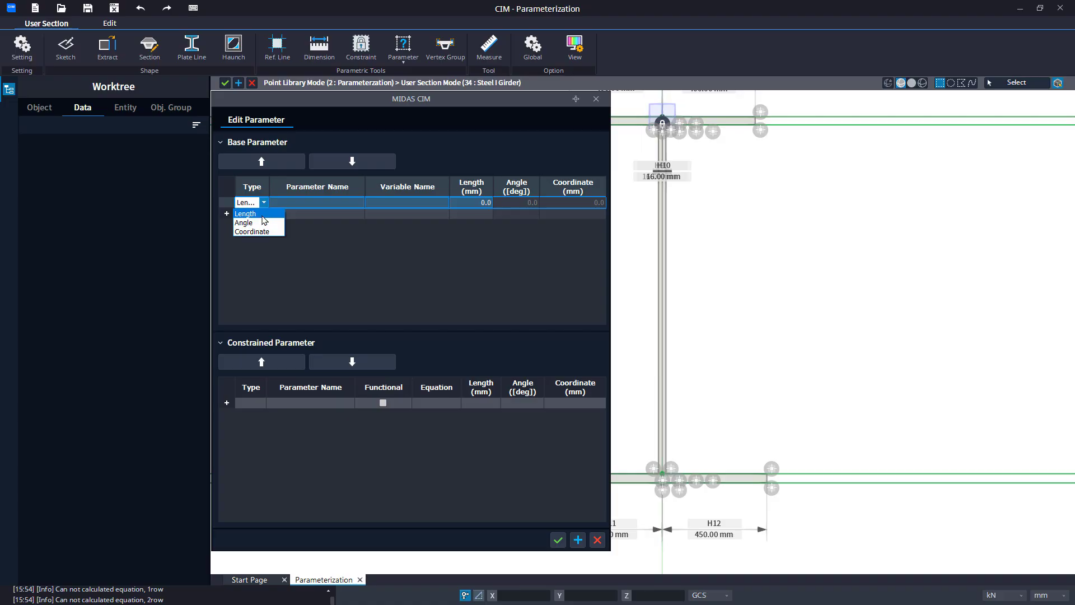
click(247, 213)
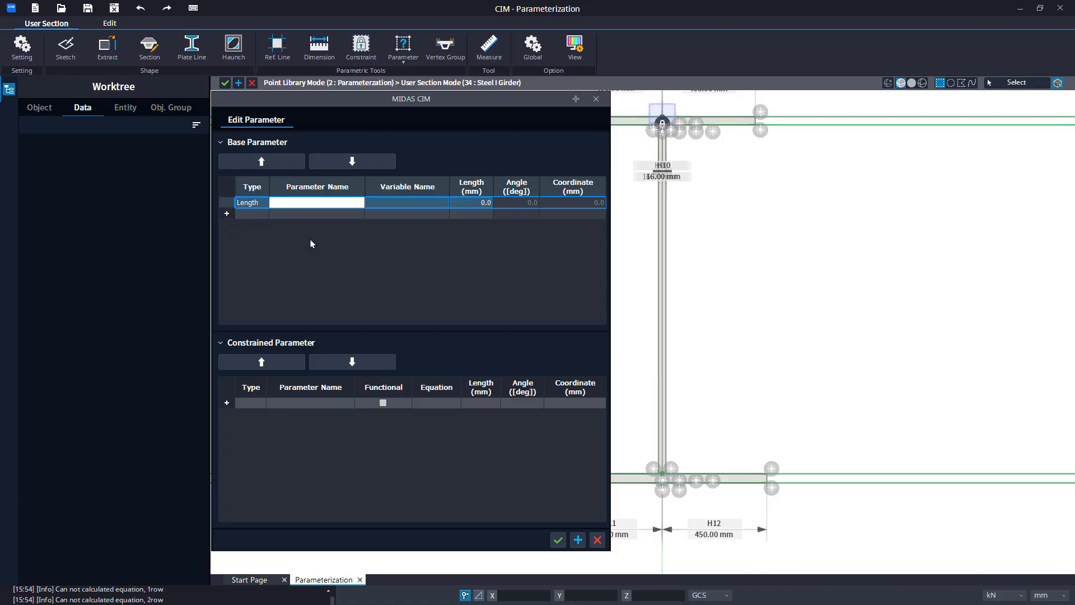
text(Top Flange Width)
key(Tab)
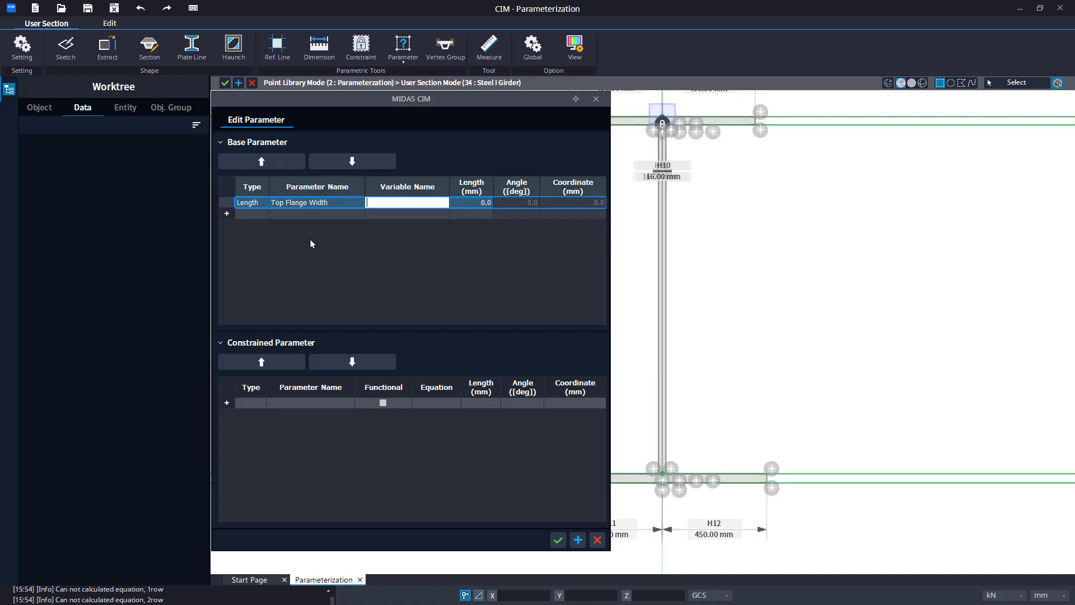
text(Tfw)
key(Tab)
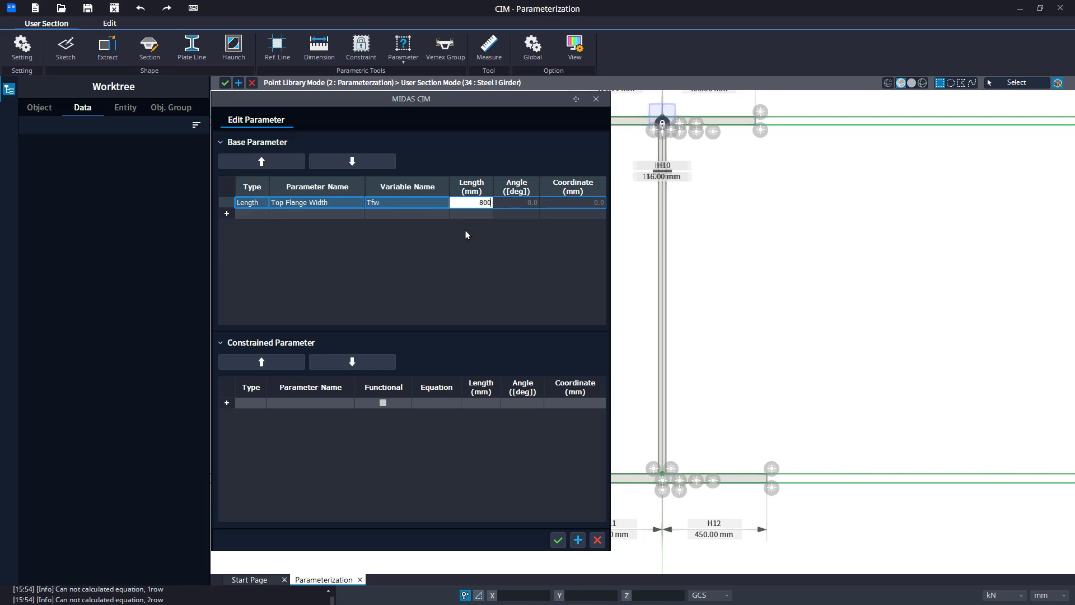
key(Tab)
Add a Length base parameter named Bottom Flange width with variable Bfw and length 900 mm.
text(B)
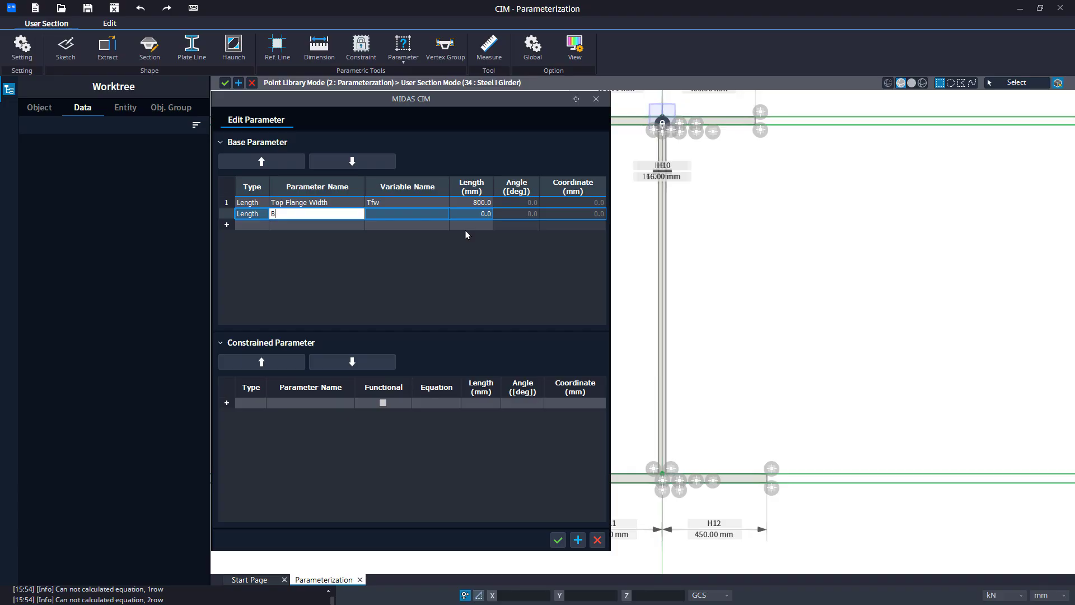
text(ottom Flange width)
key(Tab)
text(B)
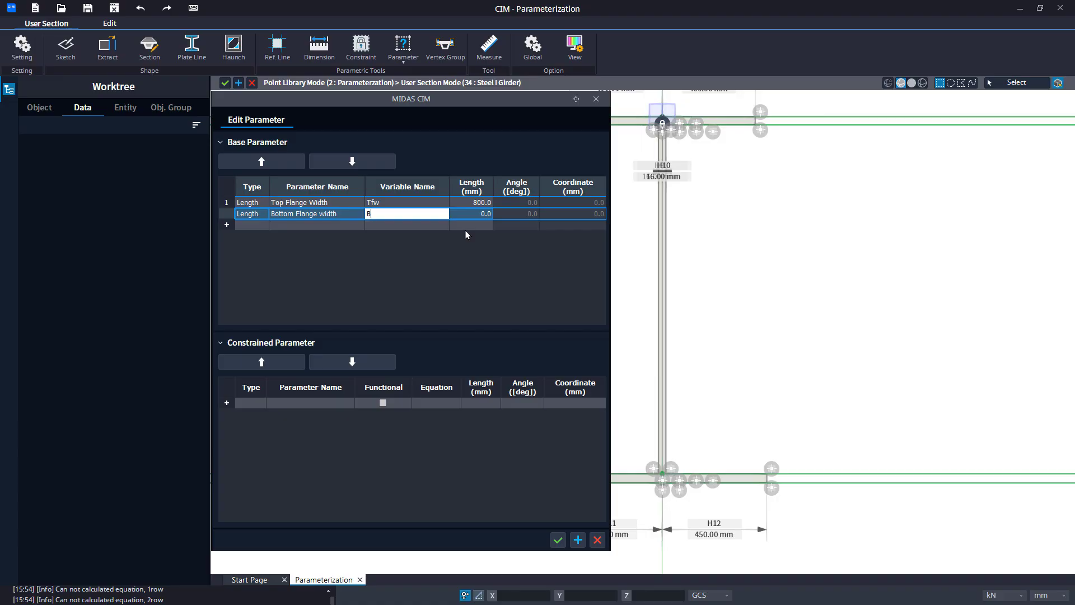
text(fw)
key(Tab)
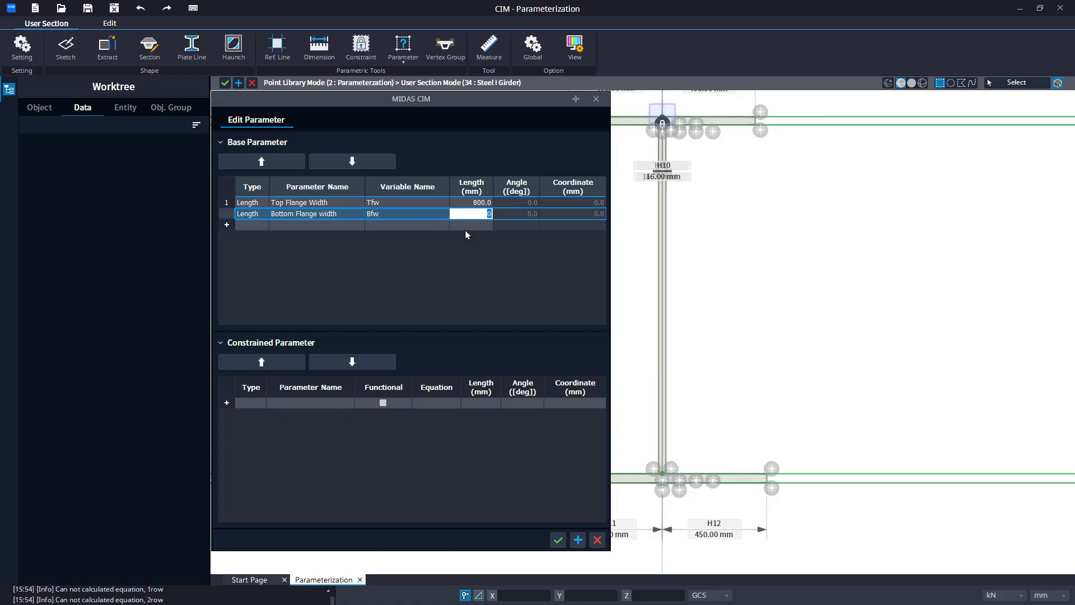
text(900)
key(Return)
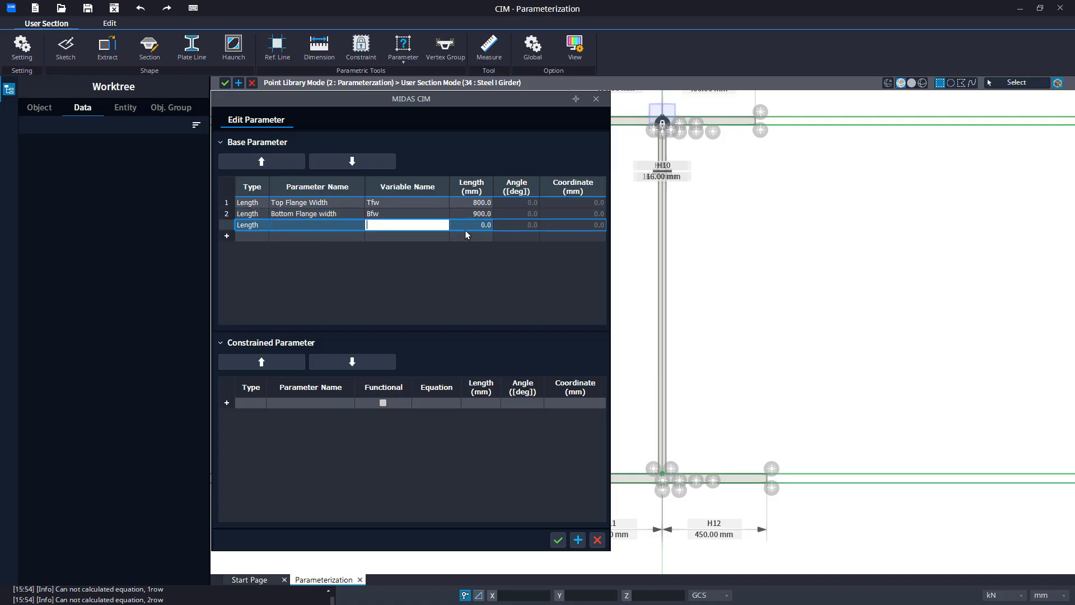
Add a Length base parameter named Web Thickness with variable Tw and length 32 mm.
text(Web)
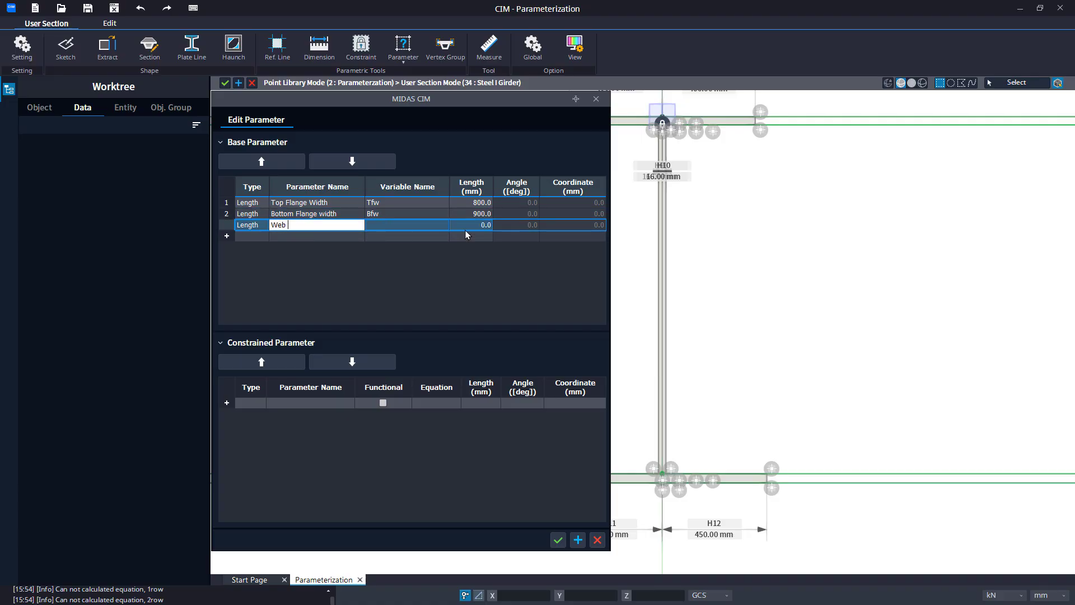
text( Thickness)
key(Tab)
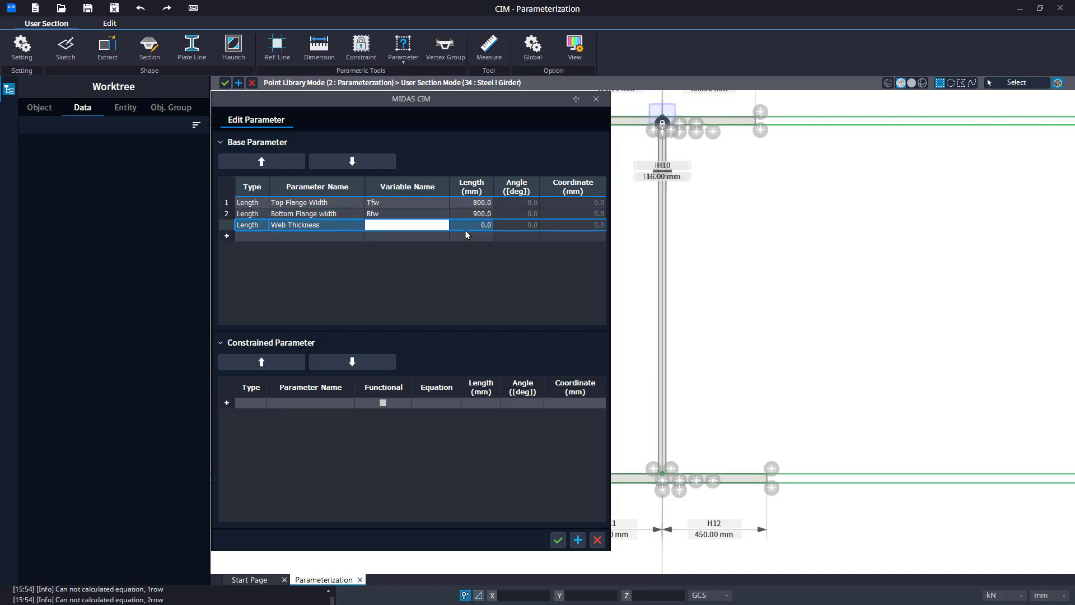
text(Tw)
key(Tab)
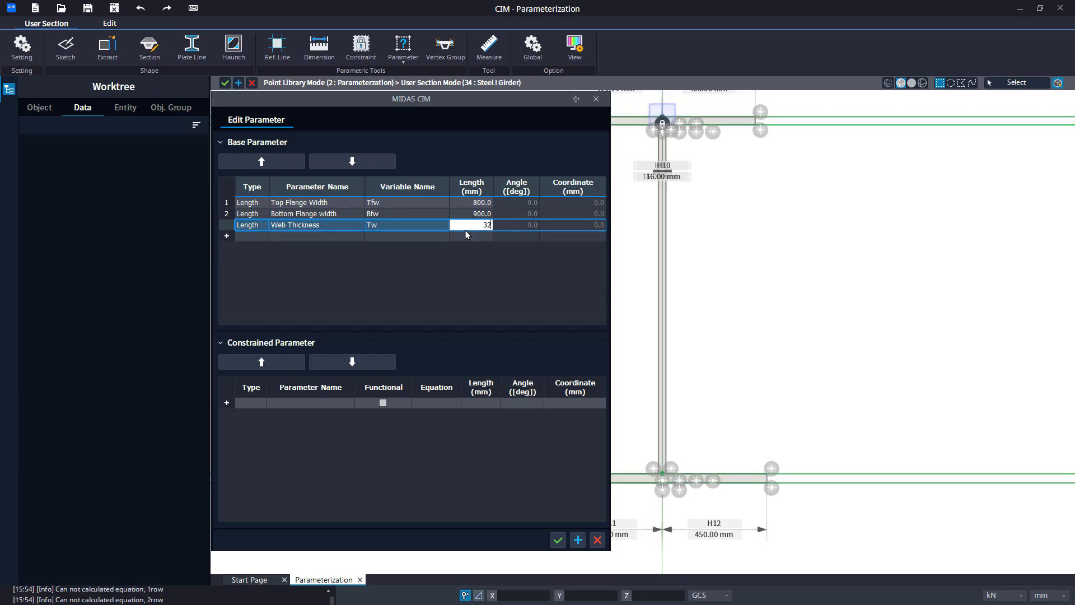
key(Return)
Try to add a Length base parameter named Top Flange Th with variable Tfw.
text(To)
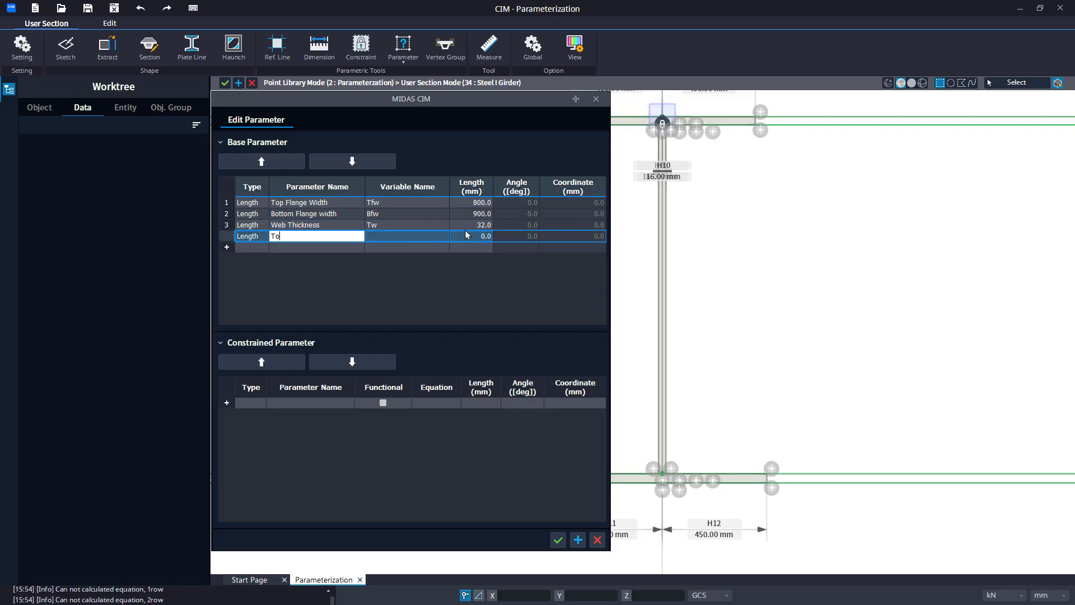
text(p Flange Th)
key(Tab)
text(Tfw)
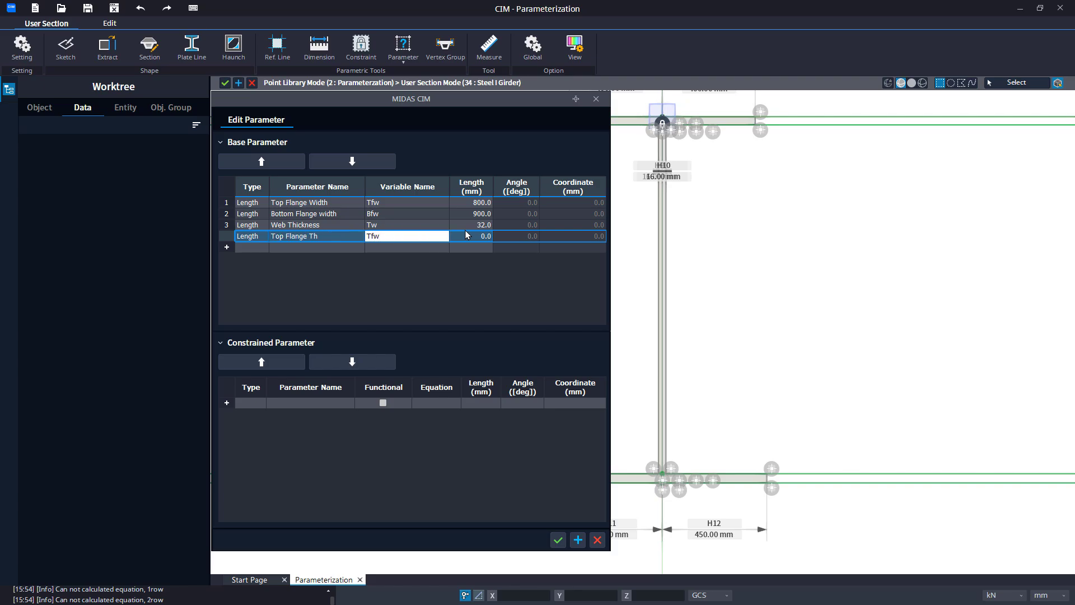
key(Tab)
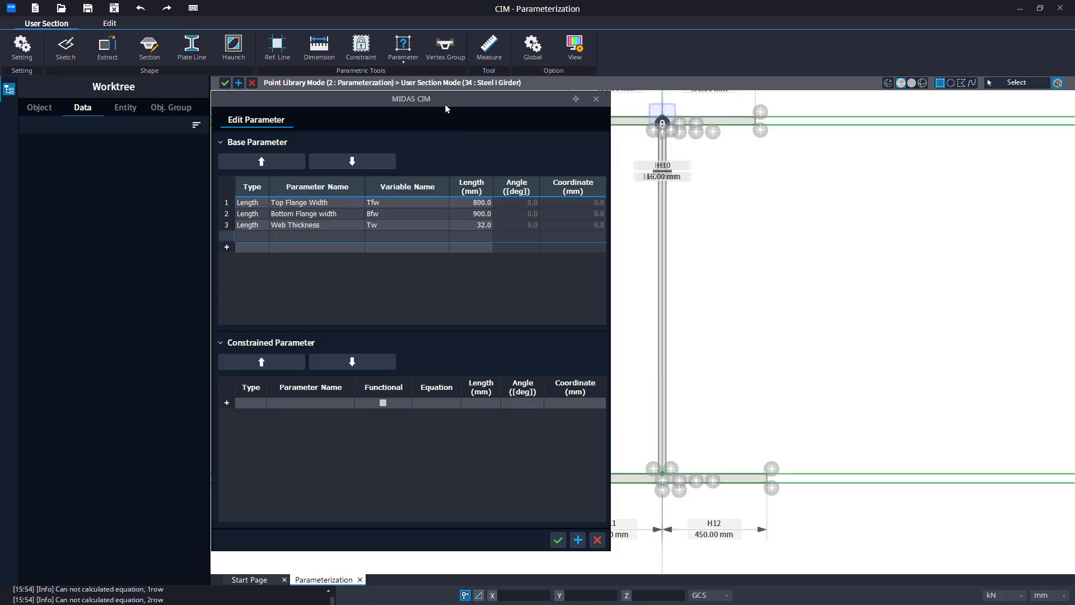
Add a Length base parameter named Top Flage th with variable Tf and length 35 mm.
drag(443, 103, 245, 131)
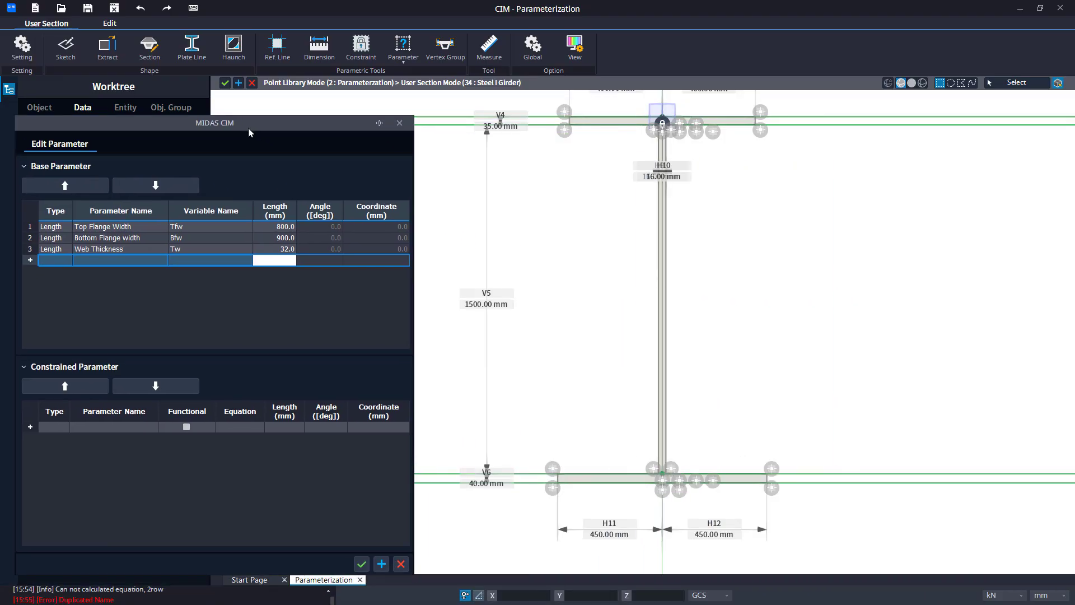
click(150, 261)
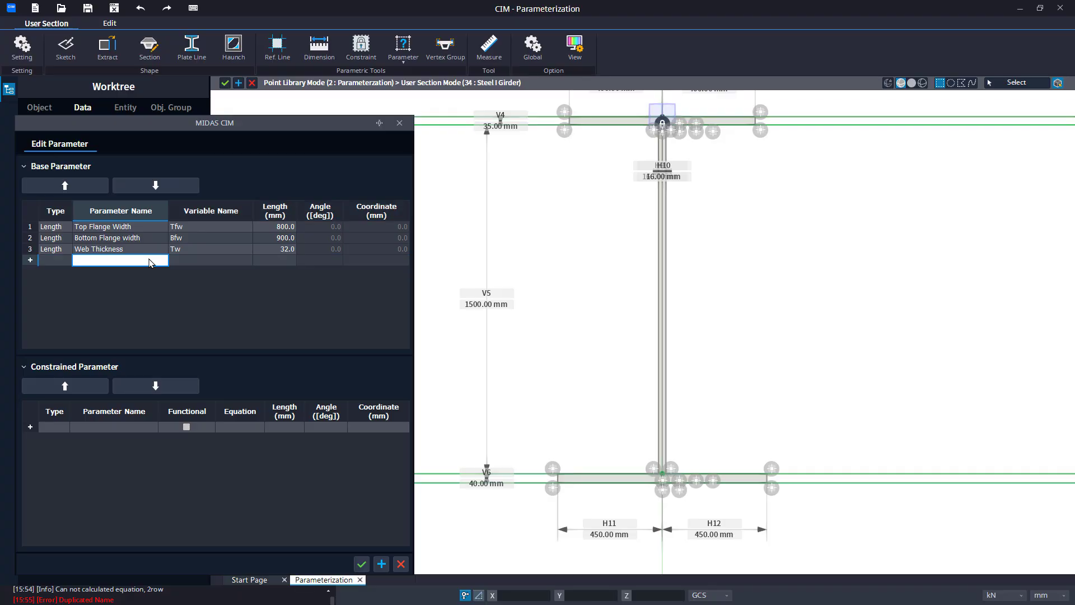
text(Top F)
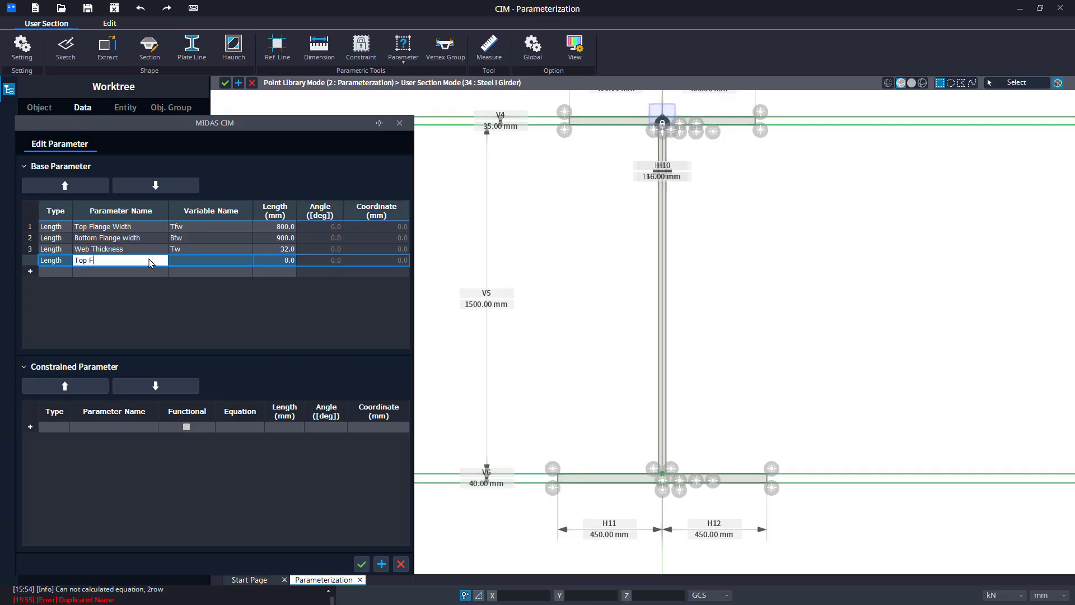
text(lage th)
key(Tab)
text(Tfw)
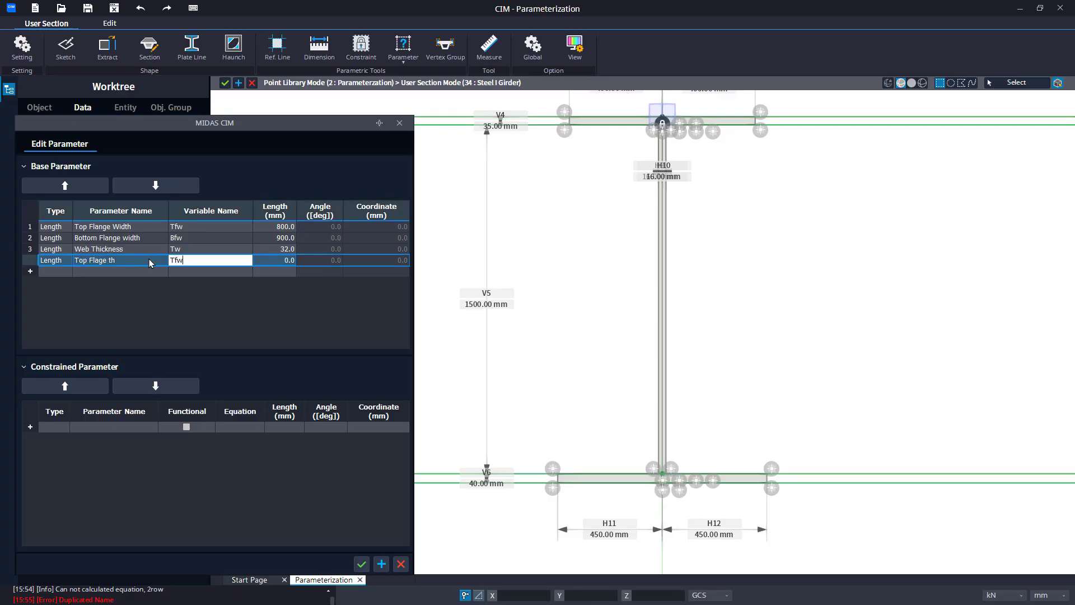
key(Tab)
key(shift+Tab)
key(Tab)
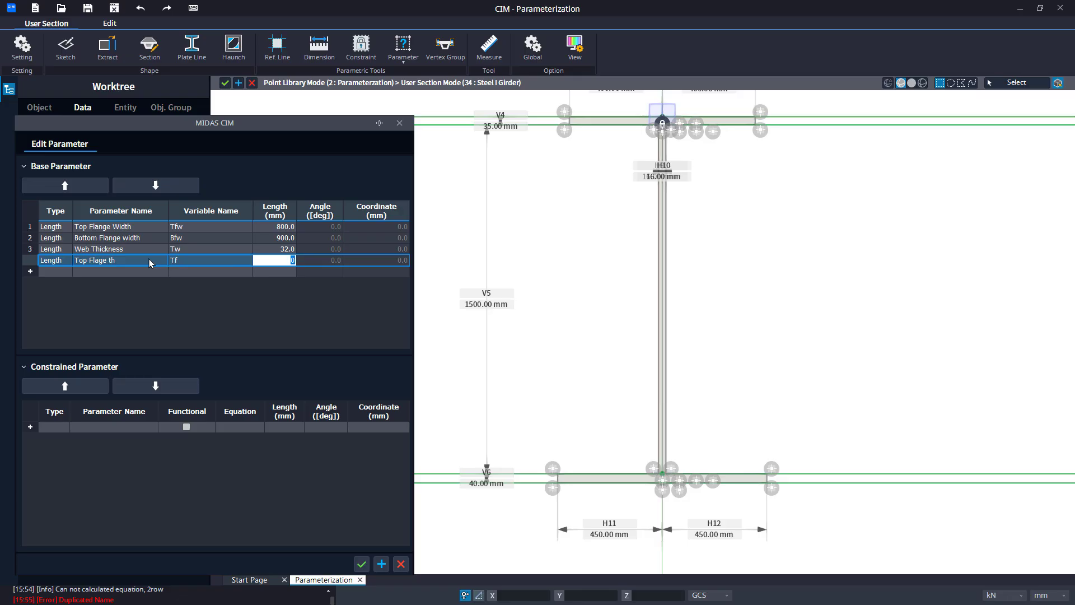
text(35)
key(Return)
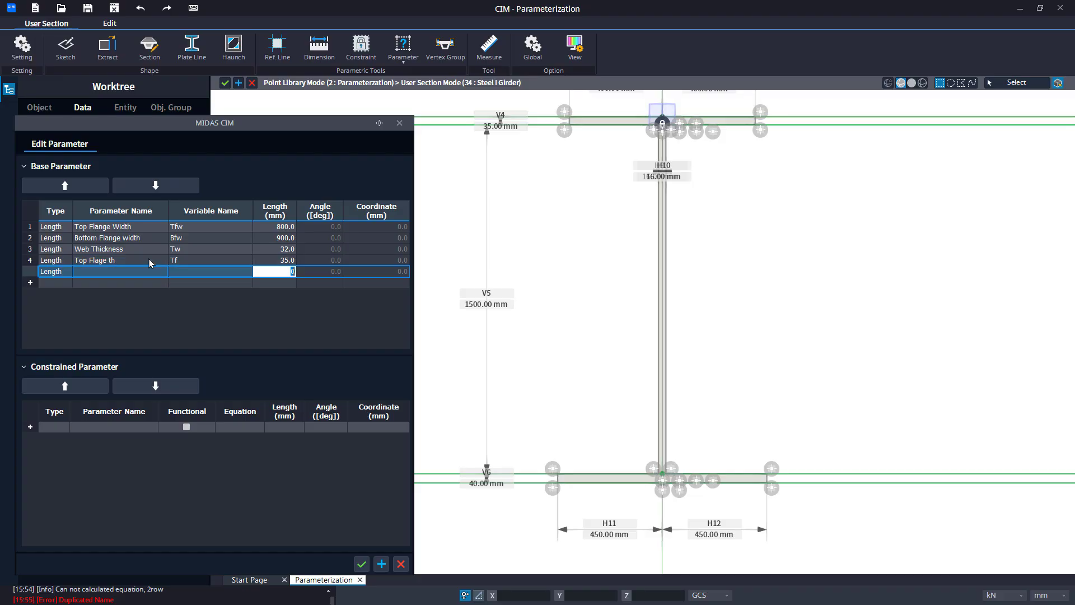
Add a Length base parameter named Bottom Flange th with variable Bf and length 40 mm.
key(shift+Tab)
key(shift+Tab)
text(Bo)
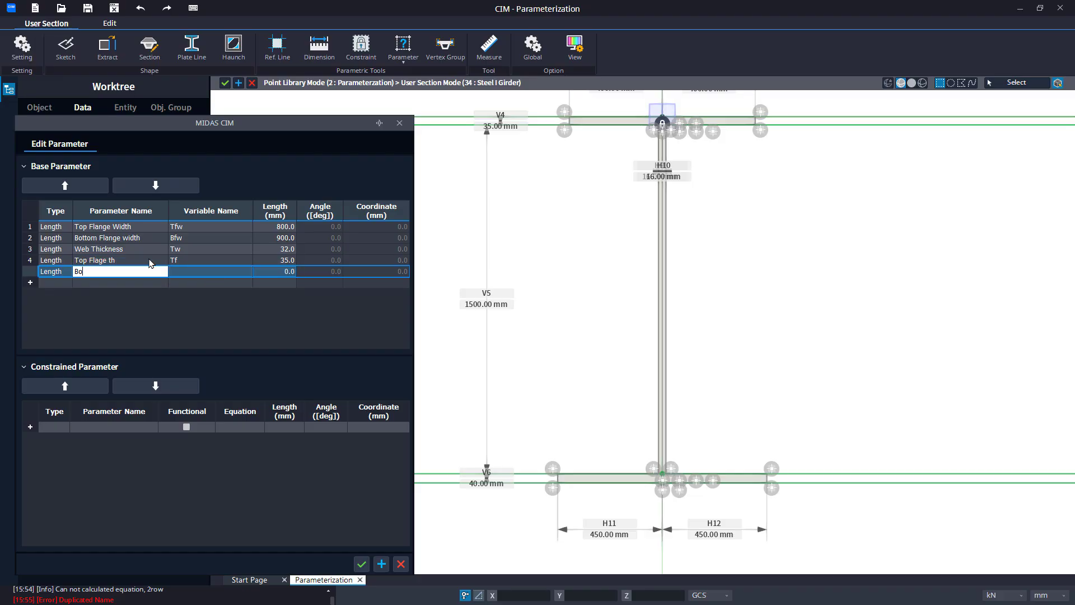
text(ttom Flange th)
key(Tab)
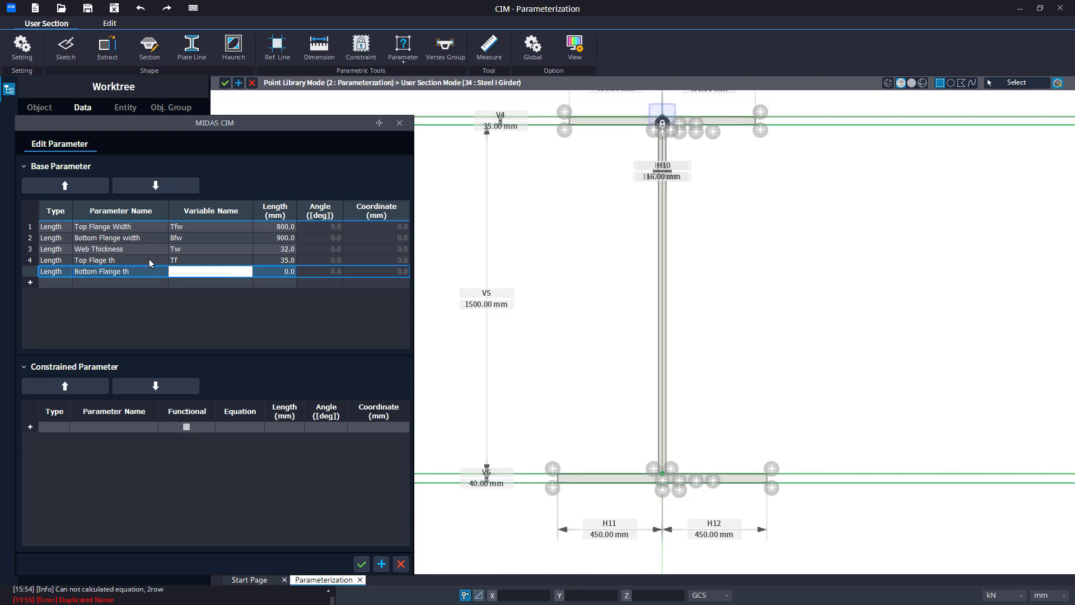
text(Bf)
key(Tab)
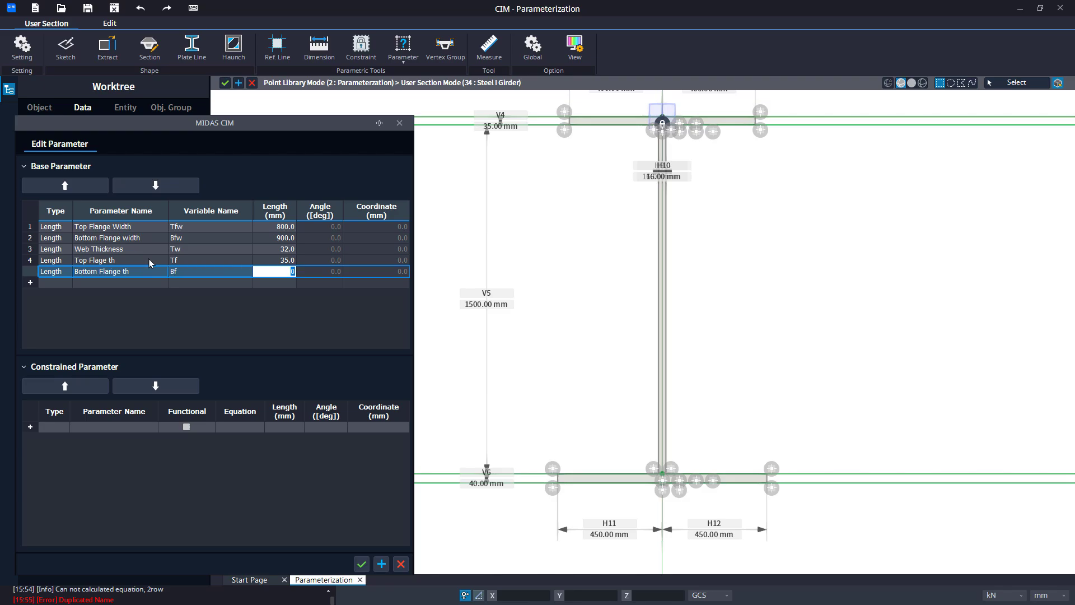
text(40)
key(Return)
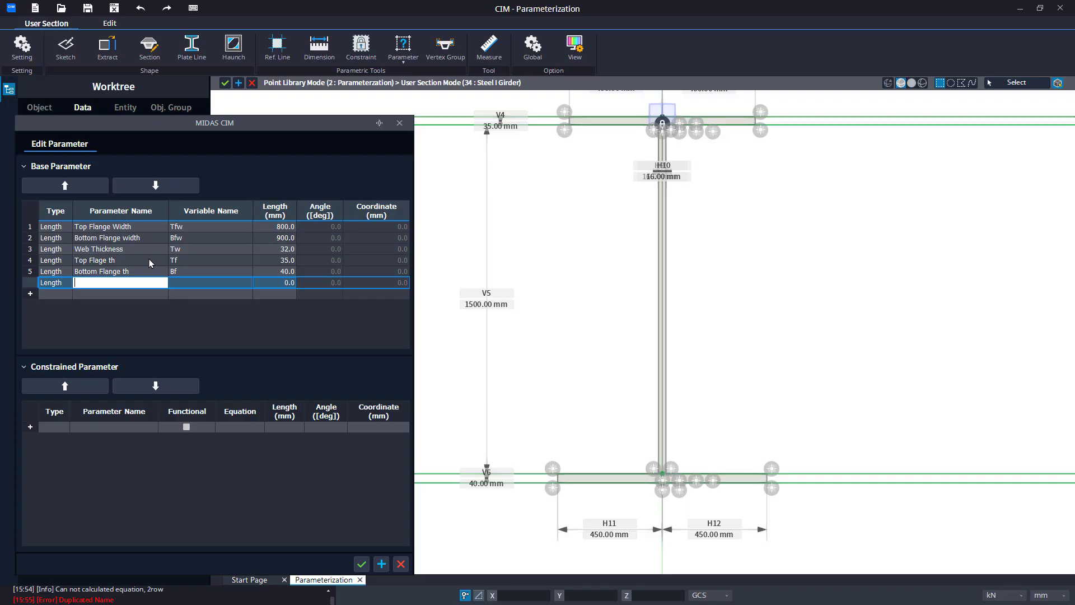
Add a Length base parameter named Height of Web with variable Hw and length 1500 mm.
text(Height of Web)
key(Tab)
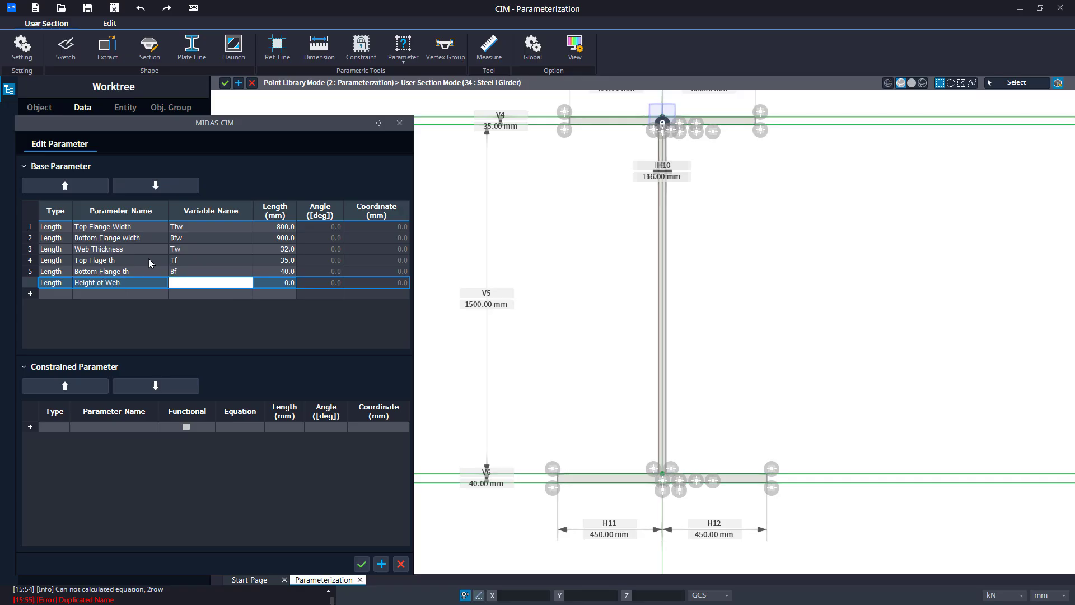
text(Hw)
key(Tab)
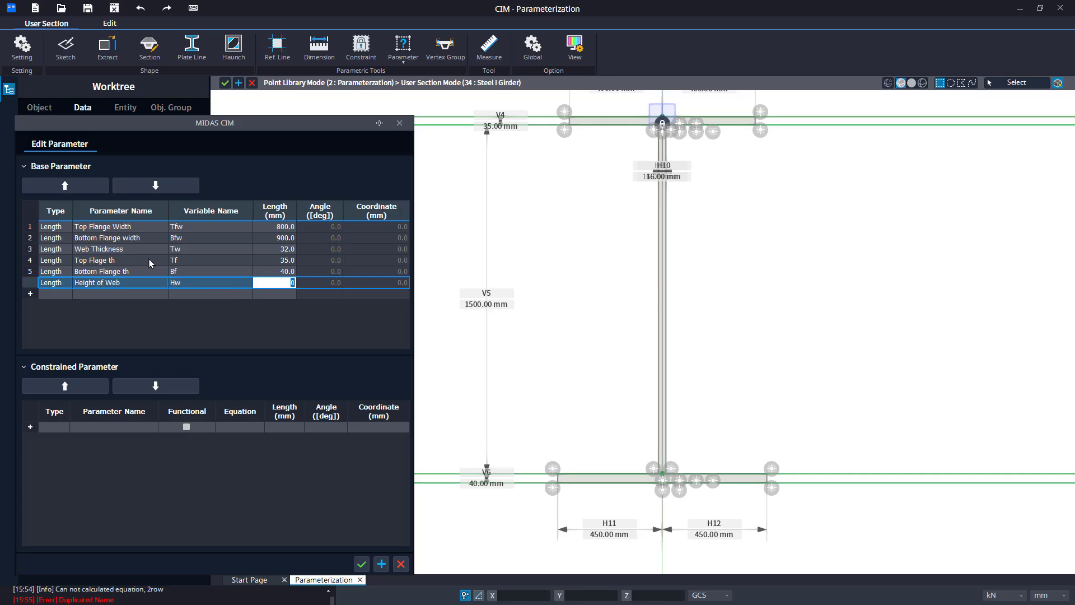
text(1500)
key(Up)
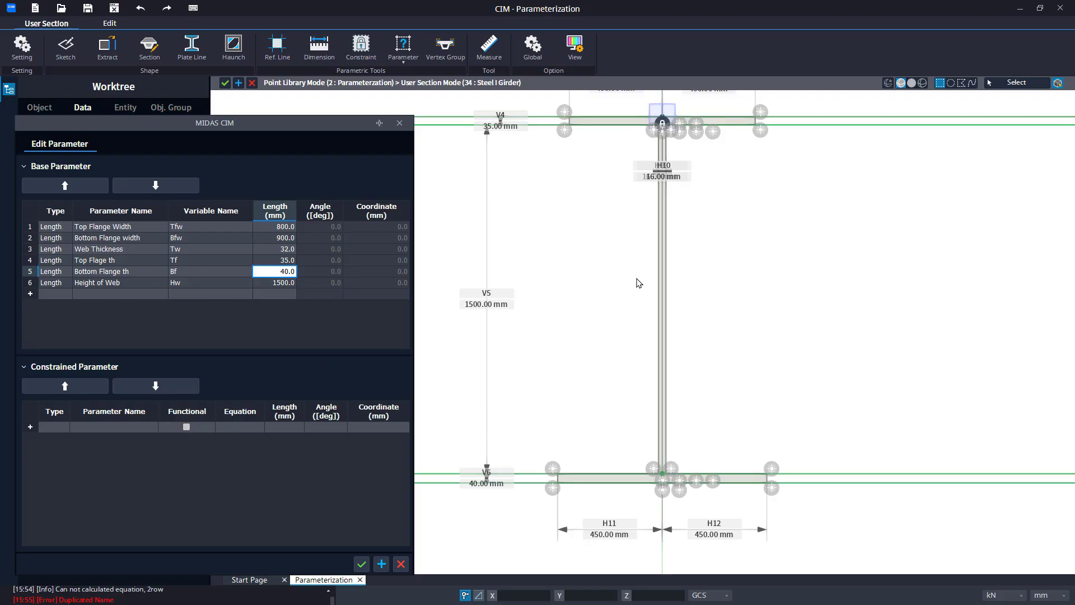
Add a functional Length constrained parameter named Half top flange width with equation Tfw/2.
click(65, 429)
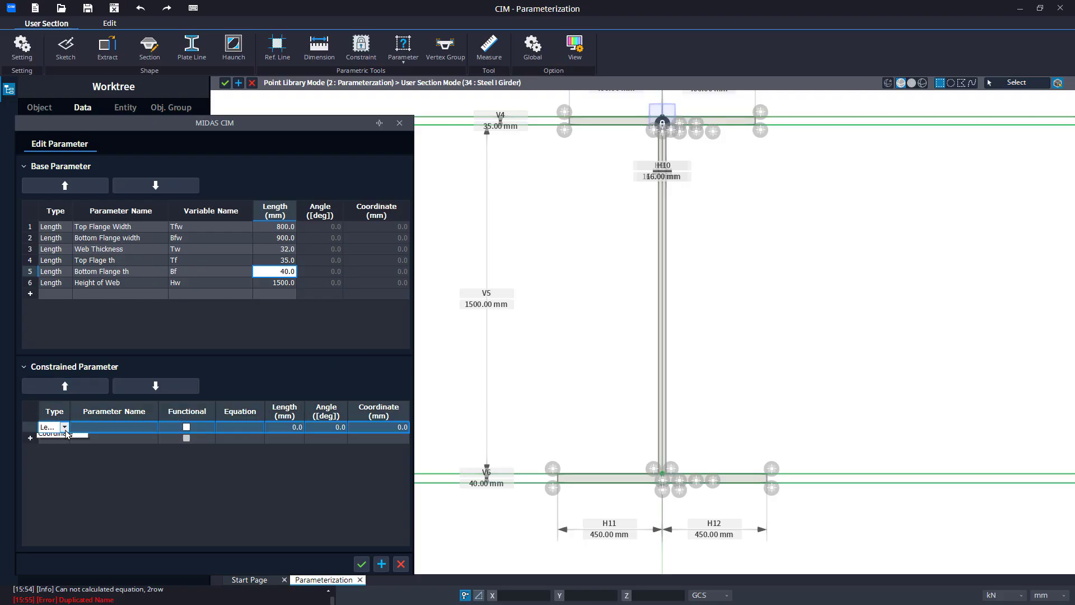
click(64, 426)
click(94, 429)
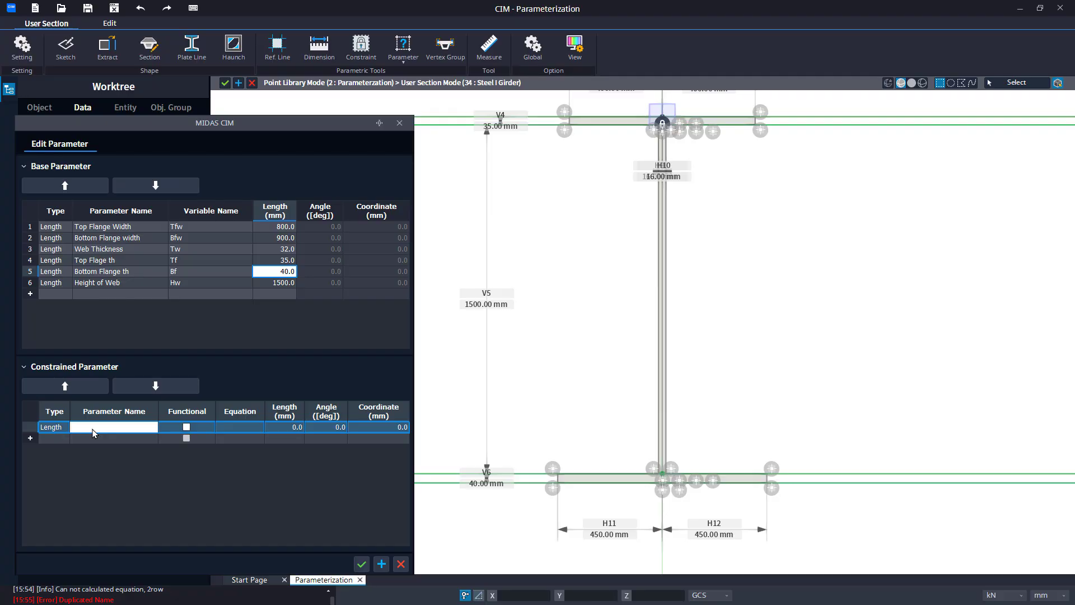
text(Half top flange width)
key(Tab)
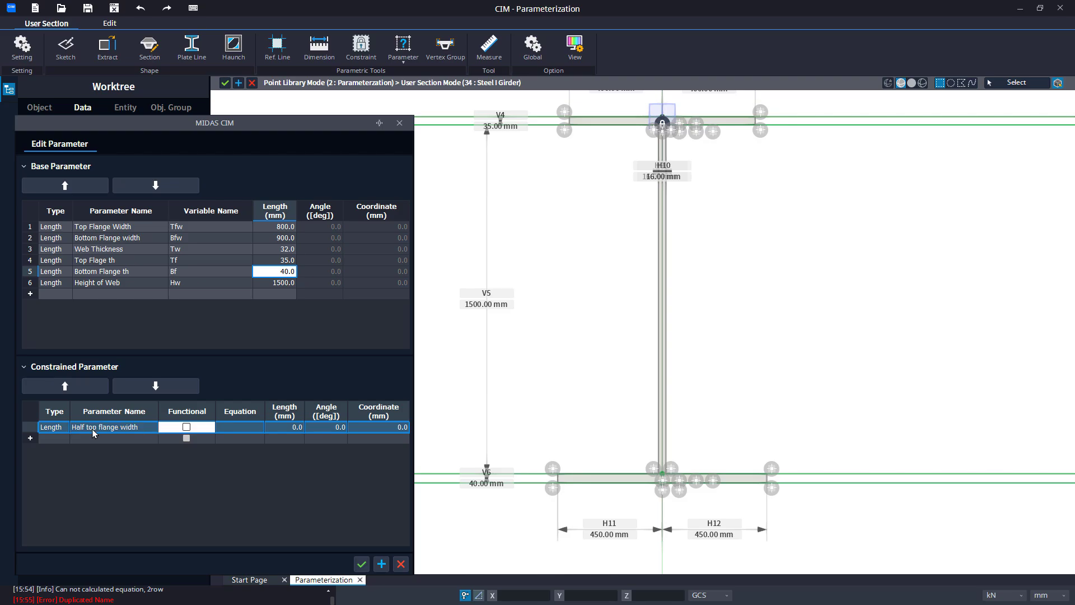
click(186, 427)
click(222, 428)
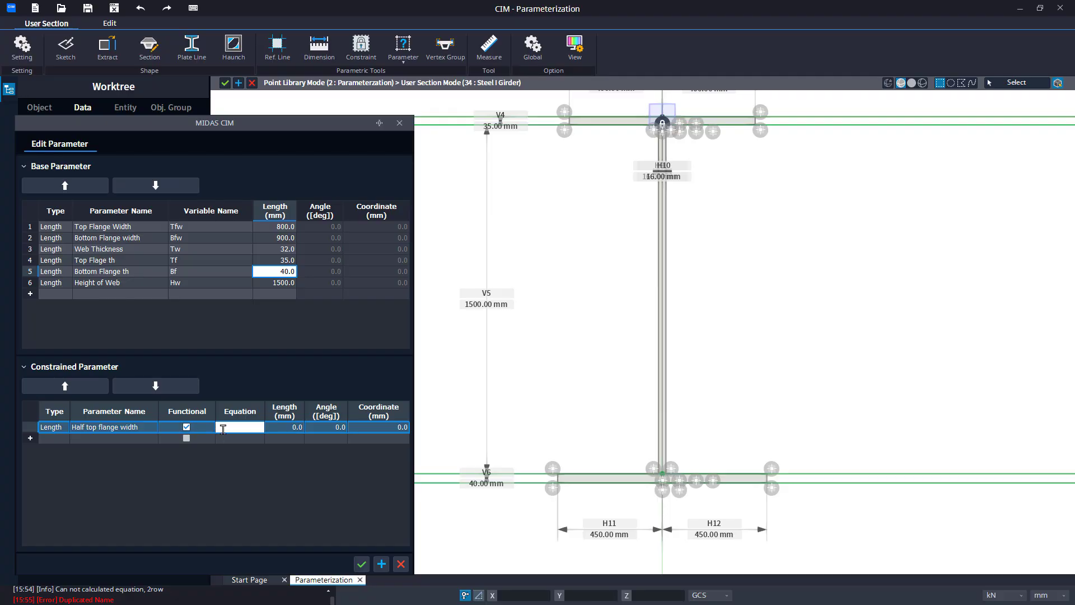
text(Tfw/2)
key(Return)
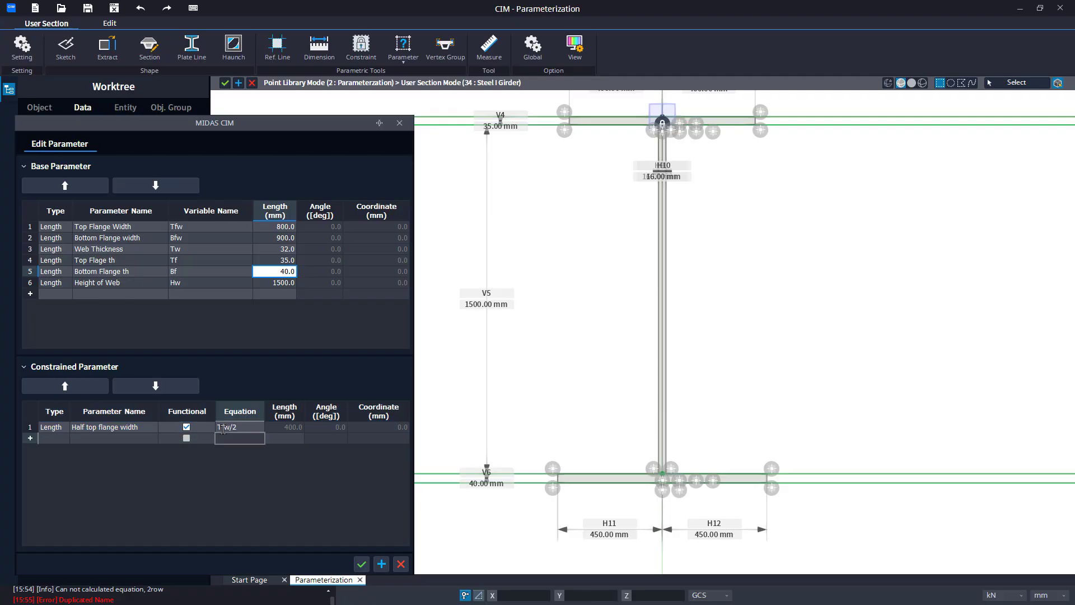
Add a functional constrained parameter named Half bottm flange width with equation Bfw/2.
key(Left)
key(Left)
text(Hal)
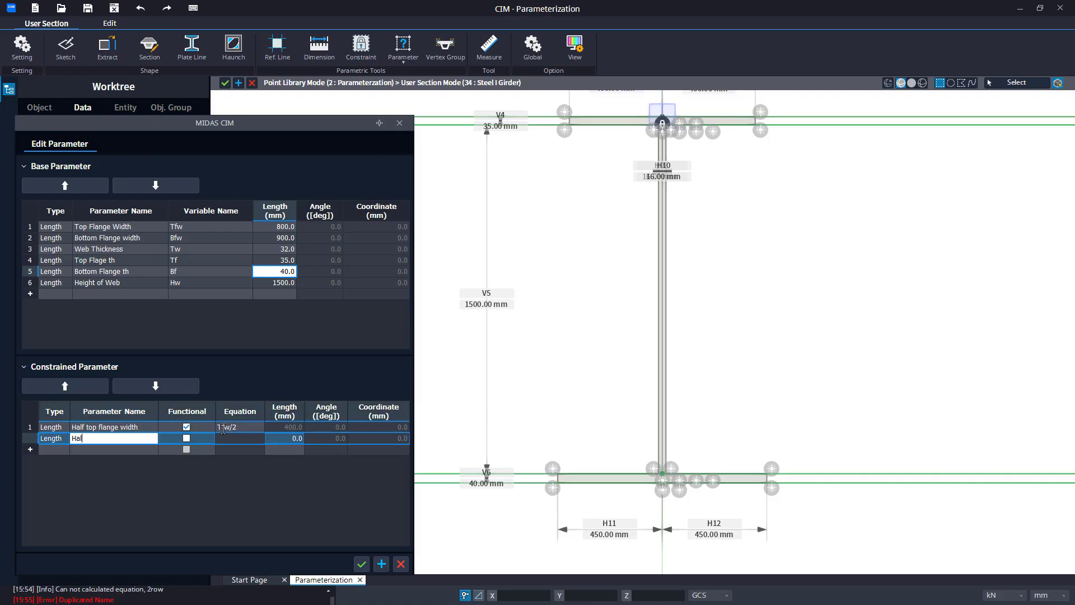
text(f bottm flange width)
click(187, 438)
click(235, 438)
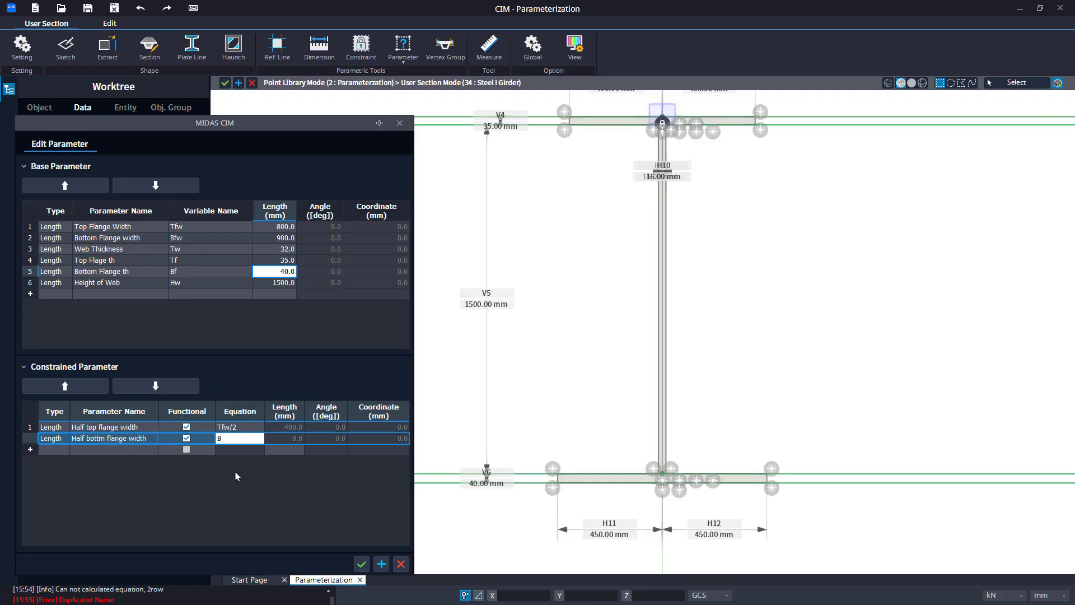
text(/2)
key(Return)
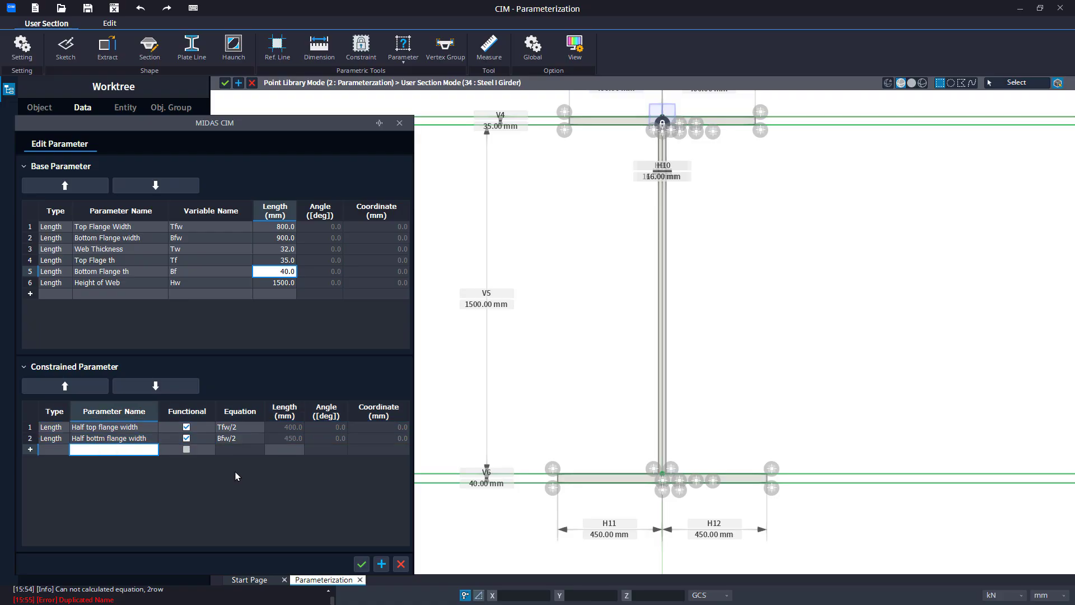
Add a functional constrained parameter named Half Web th with equation Tw/2 and apply the parameters.
text(Half Web th)
key(Return)
click(234, 452)
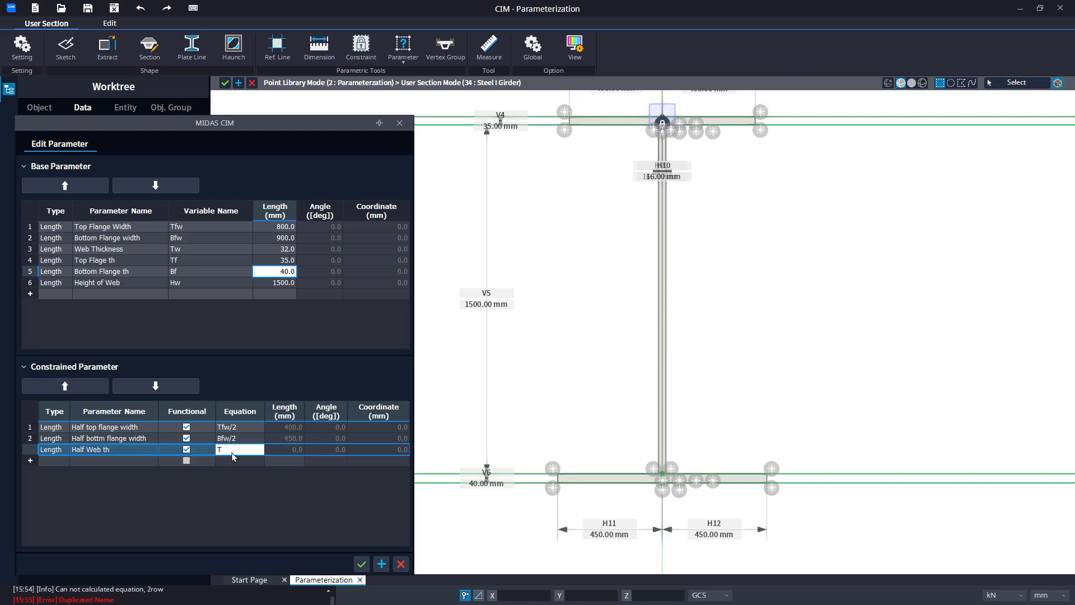
key(Return)
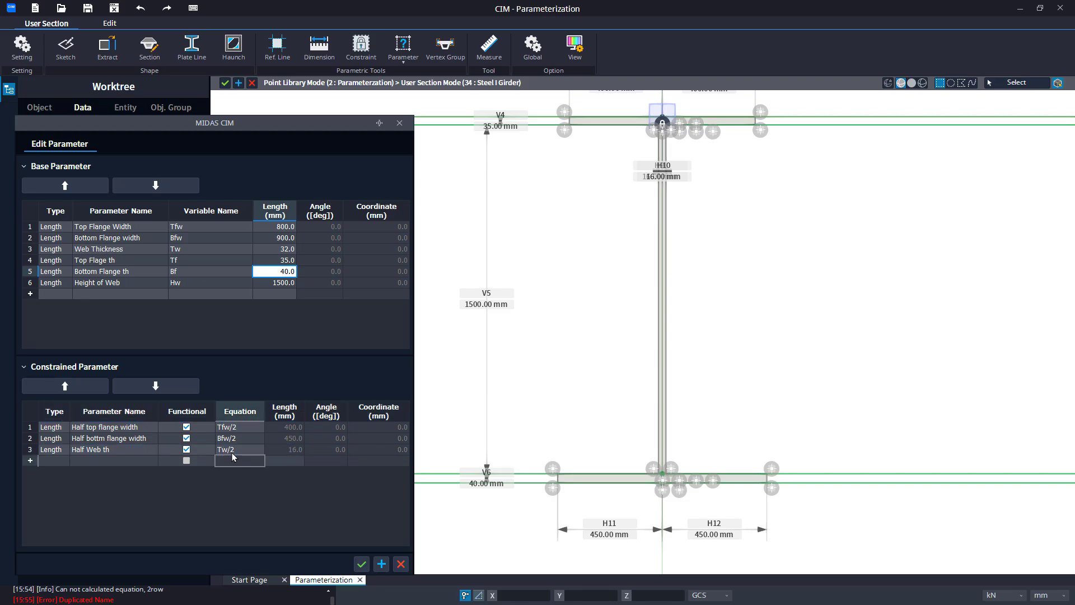
click(361, 564)
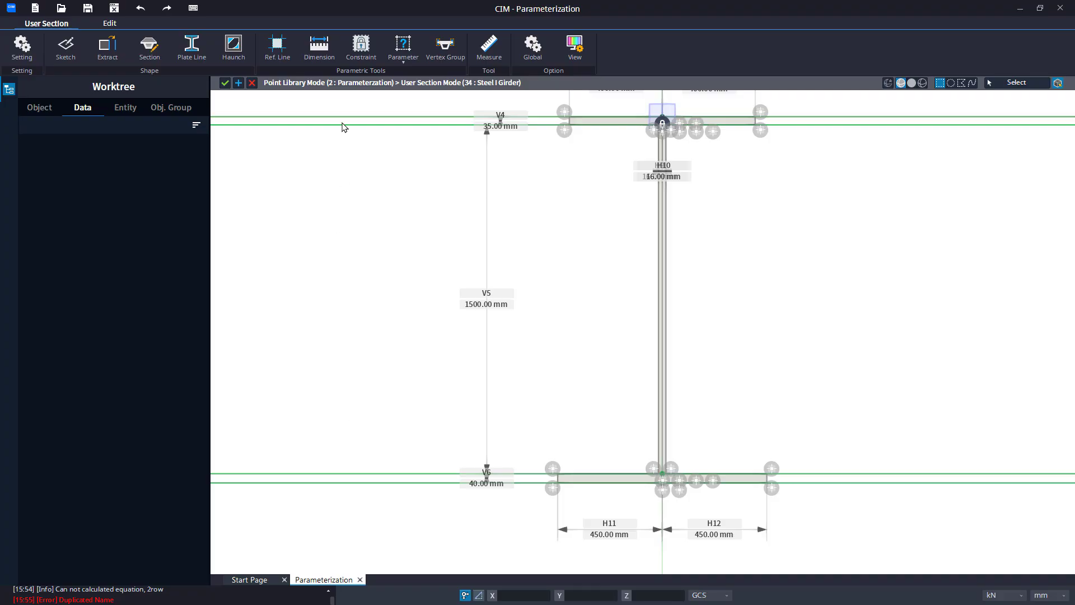
Open the parameter-to-dimension linking and link dimensions H7 and H8 to Half top flange width.
click(396, 66)
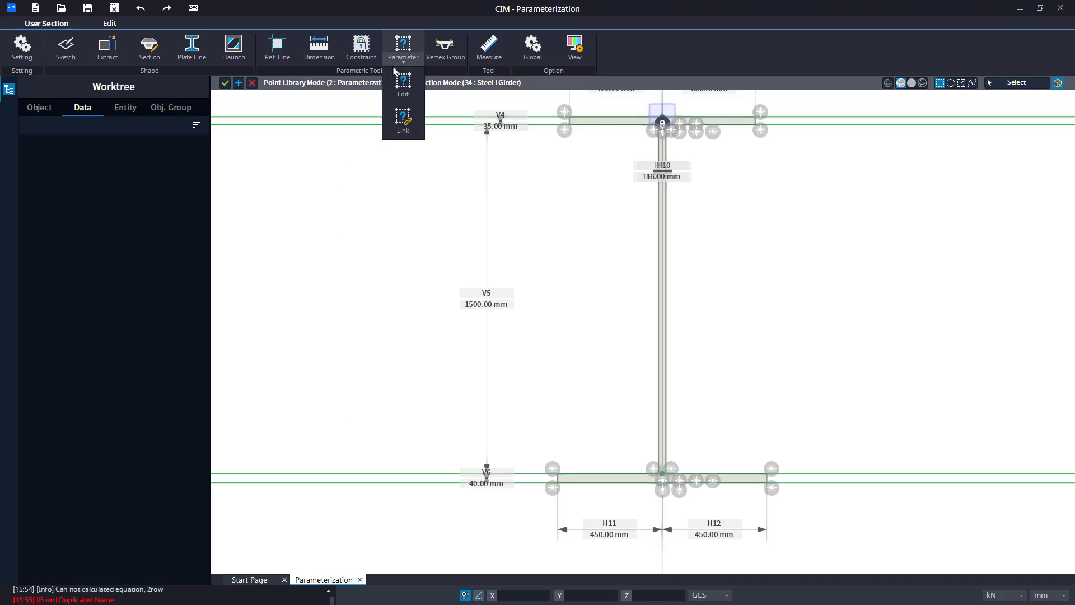
click(403, 130)
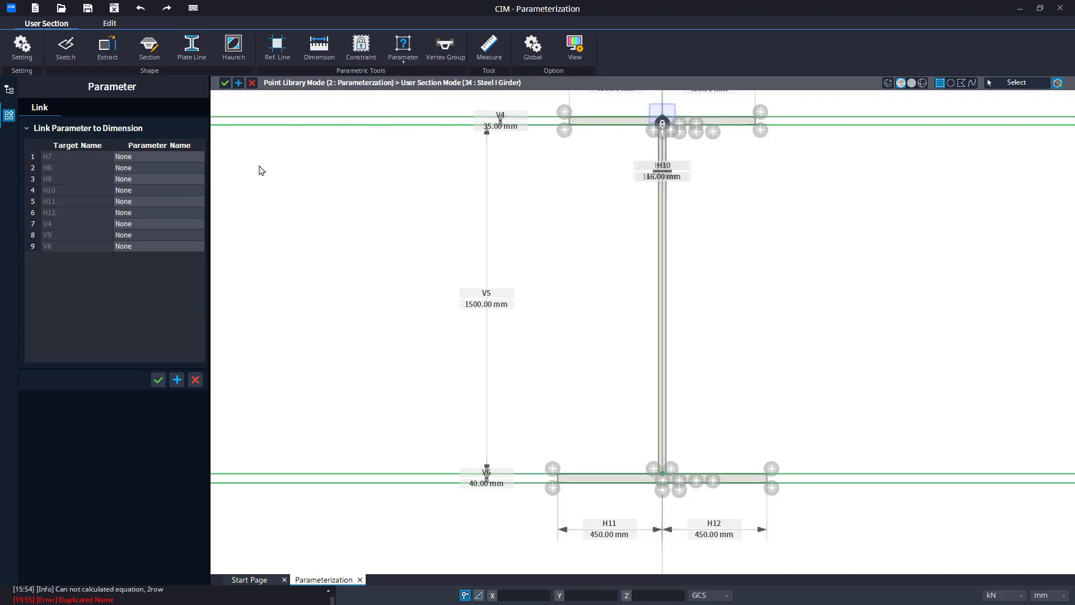
scroll(436, 170, down, 1)
mouse_move(437, 170)
middle_down()
mouse_move(399, 244)
mouse_move(362, 226)
middle_up()
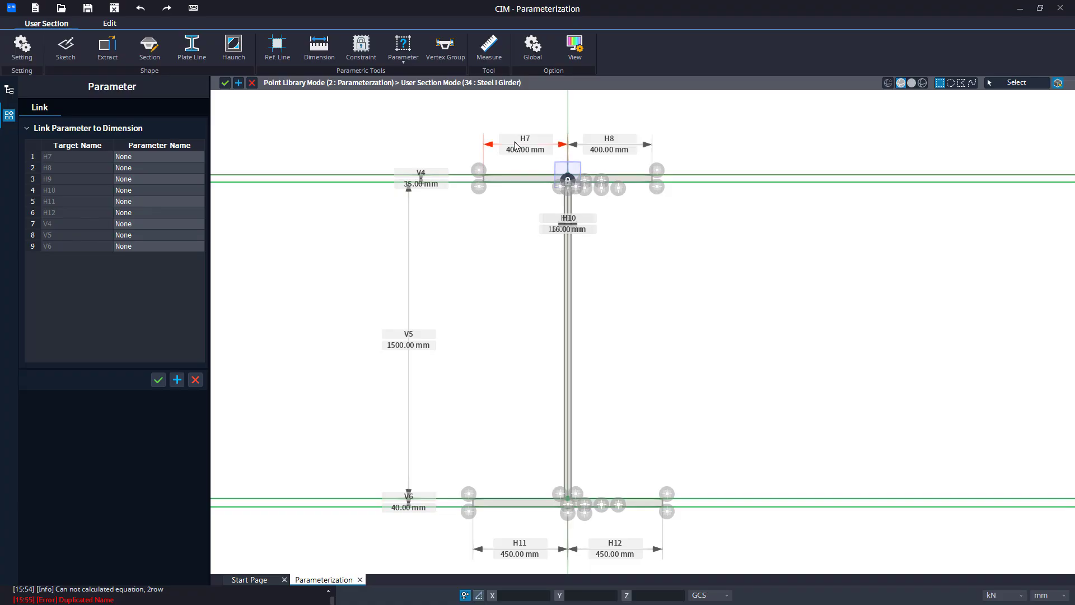
click(200, 158)
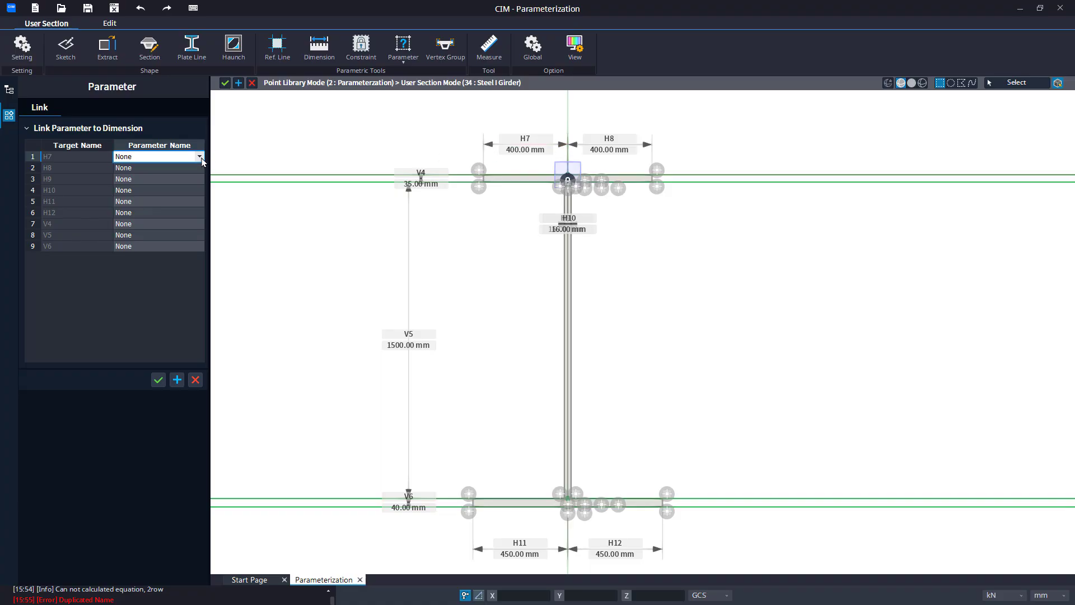
click(200, 157)
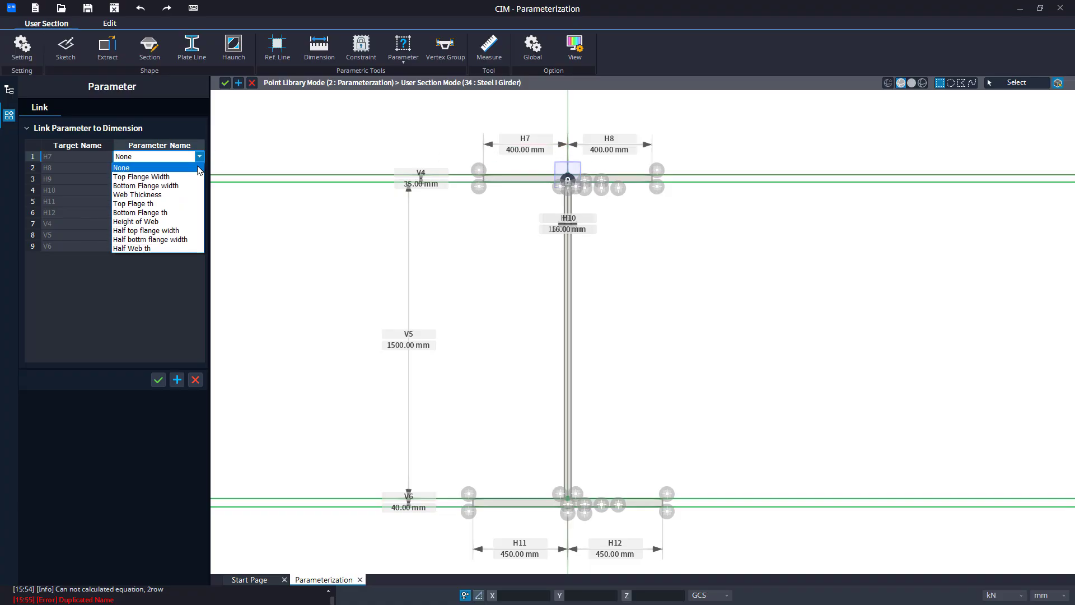
click(182, 230)
click(199, 168)
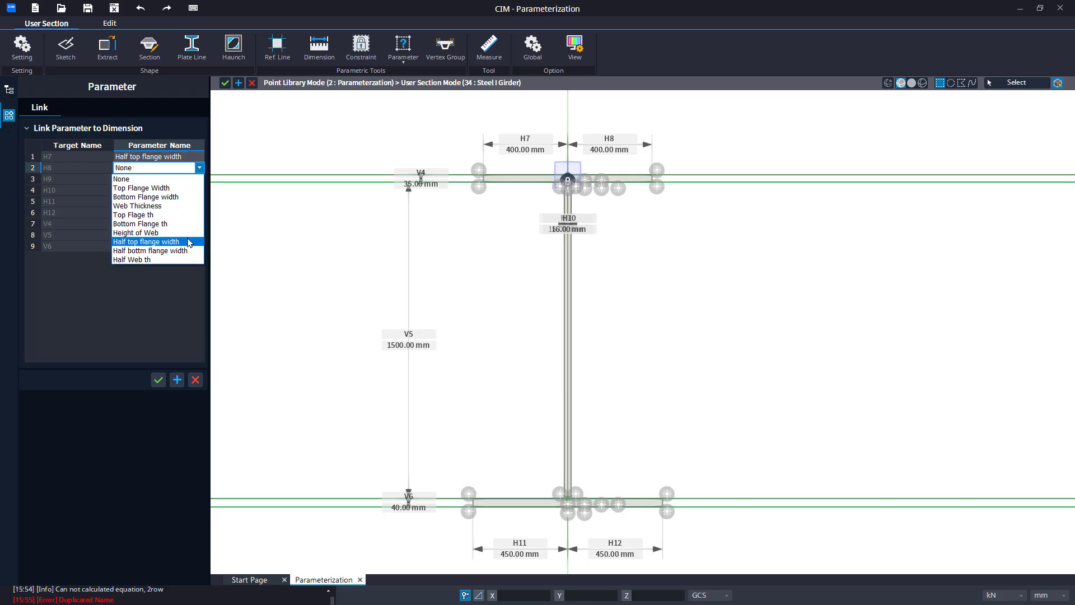
click(189, 242)
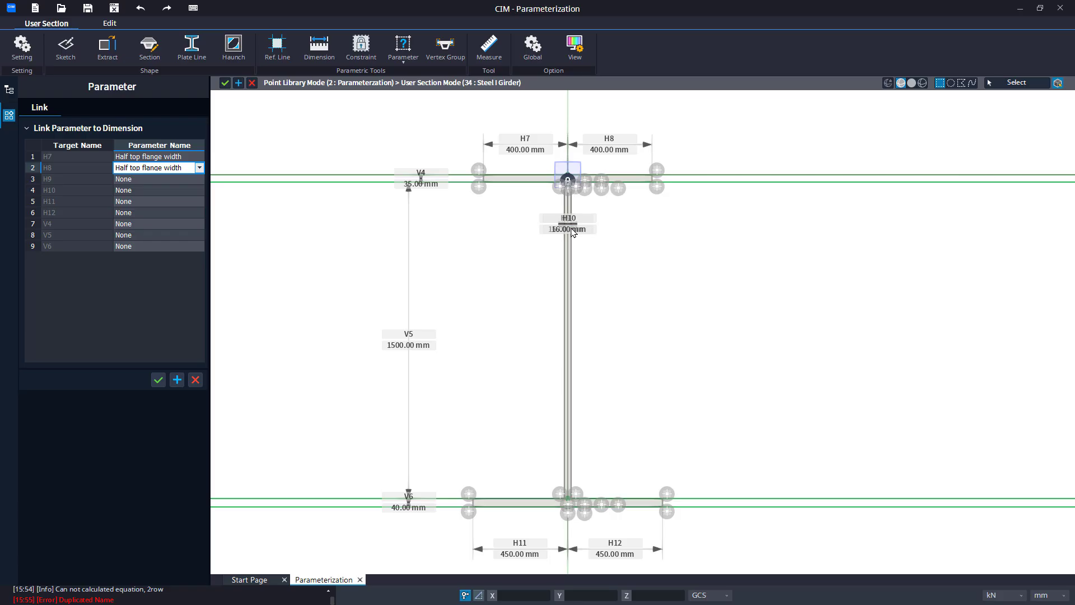
Link dimensions H9 and H10 to the Half Web th parameter.
click(202, 179)
click(199, 178)
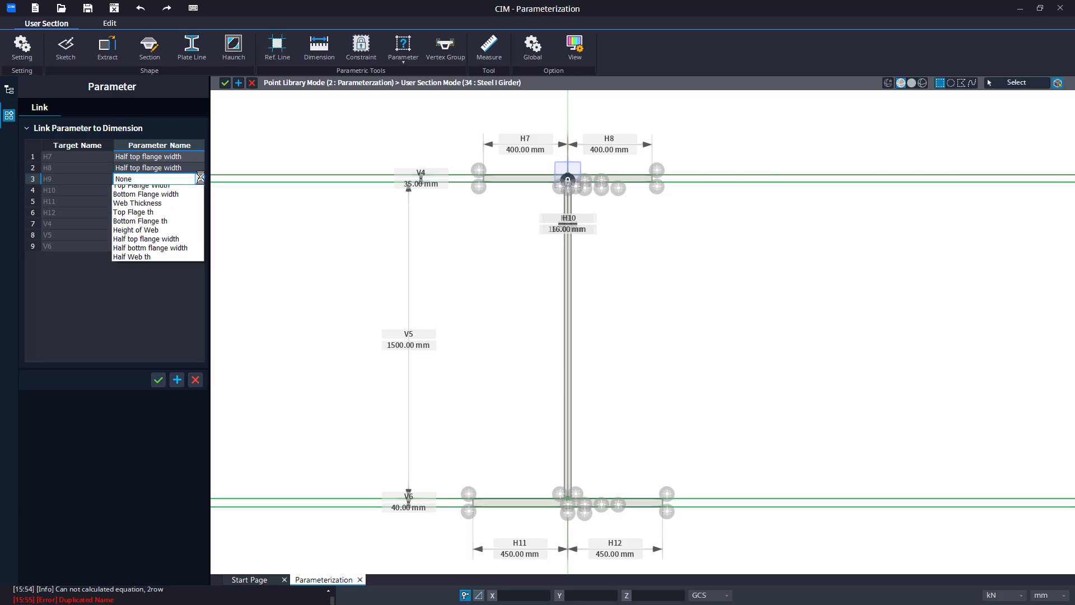
click(168, 271)
click(190, 190)
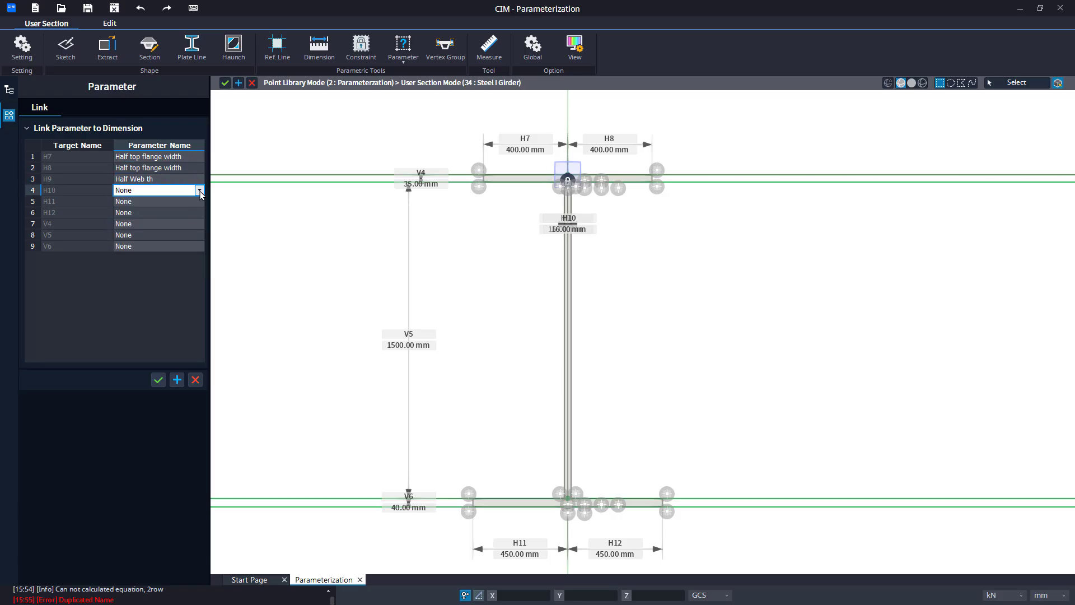
click(199, 190)
click(155, 281)
Link dimensions H11 and H12 to the Half bottm flange width parameter.
click(197, 202)
click(199, 201)
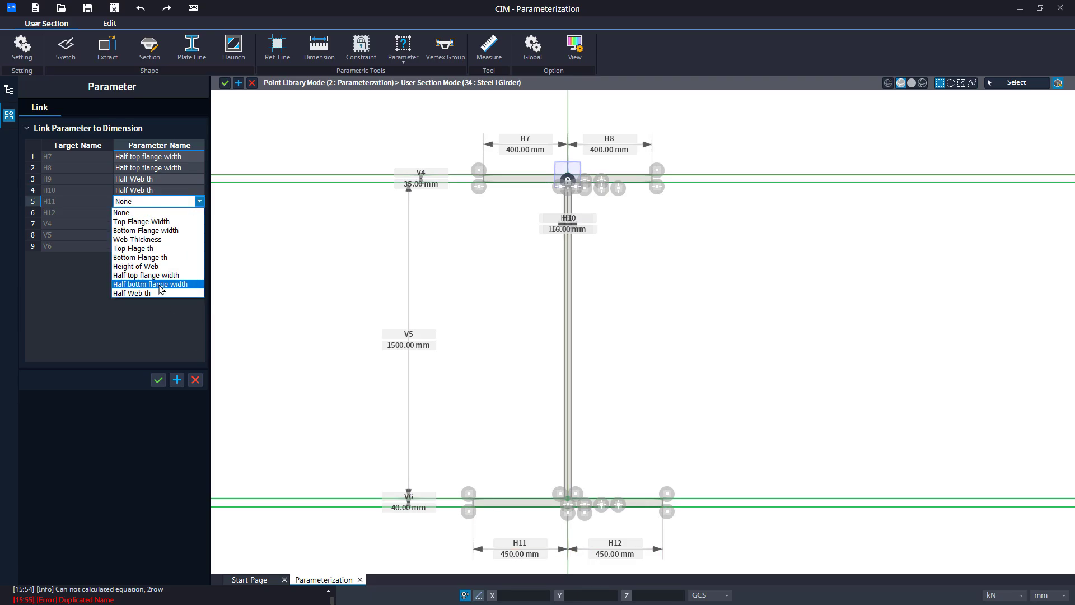
click(160, 285)
click(200, 212)
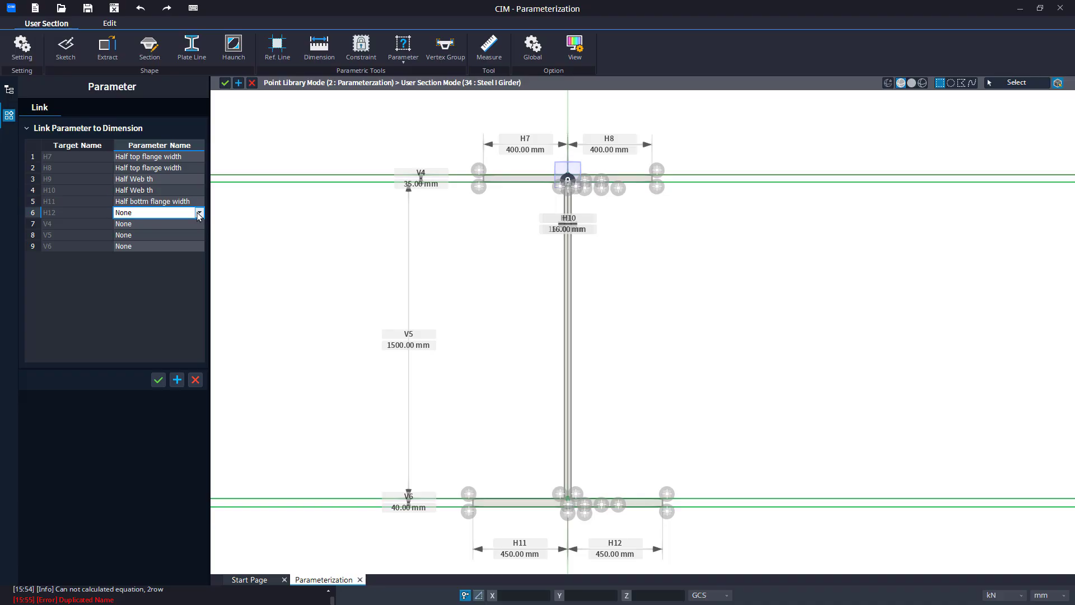
click(199, 212)
click(178, 297)
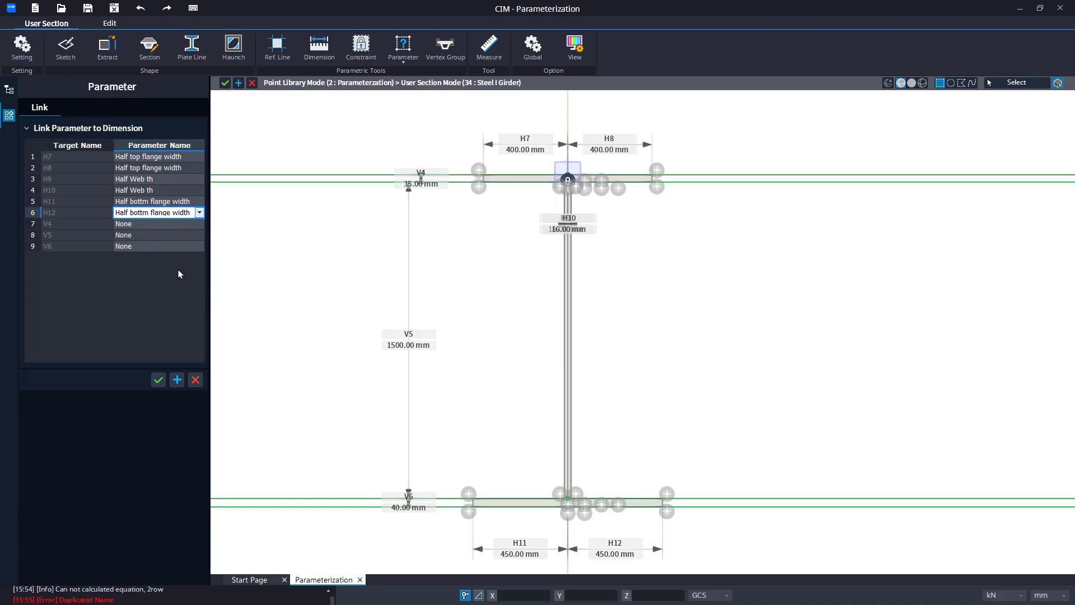
Link dimension V4 to Top Flage th and V5 to Height of Web.
click(199, 222)
click(199, 223)
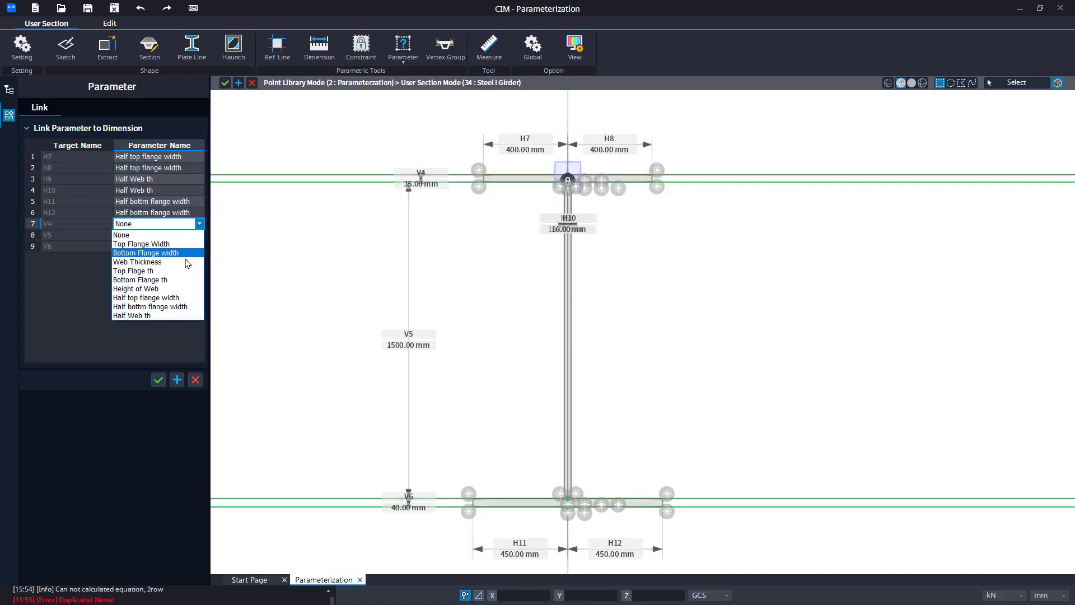
click(185, 270)
click(200, 236)
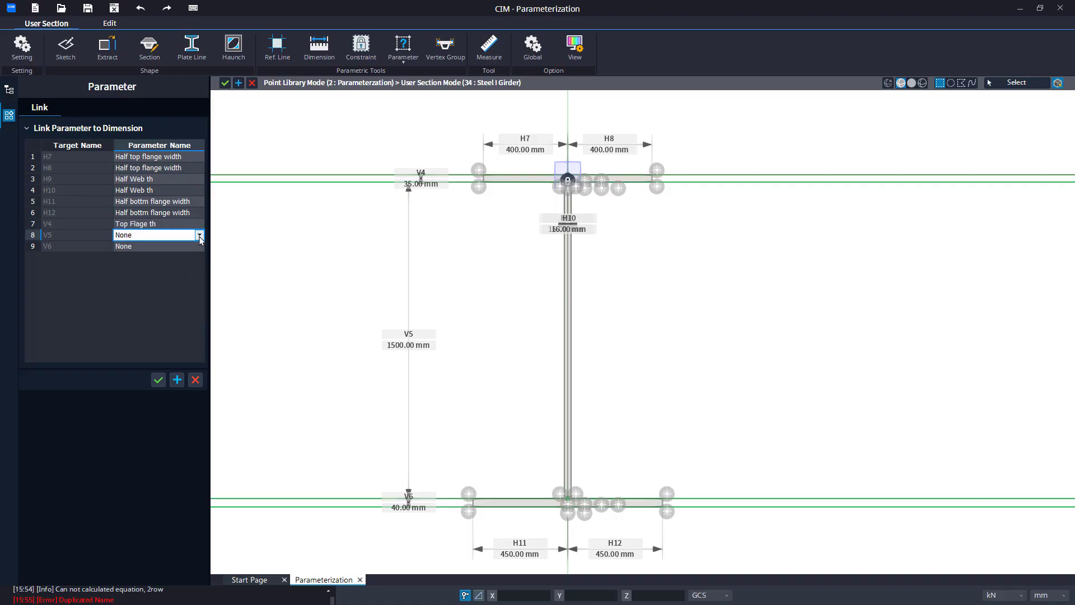
click(199, 235)
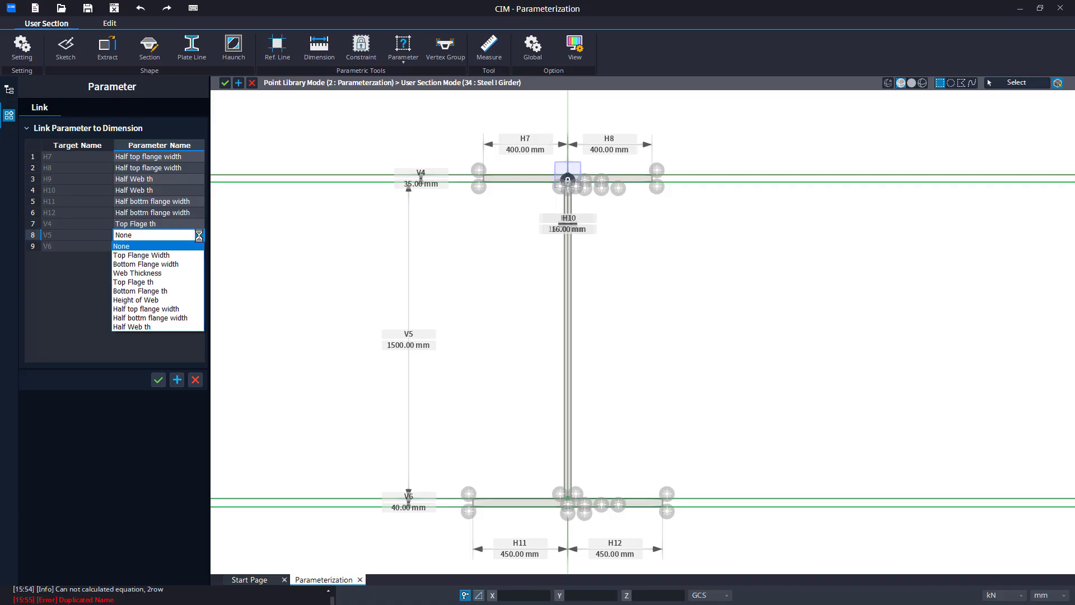
click(164, 301)
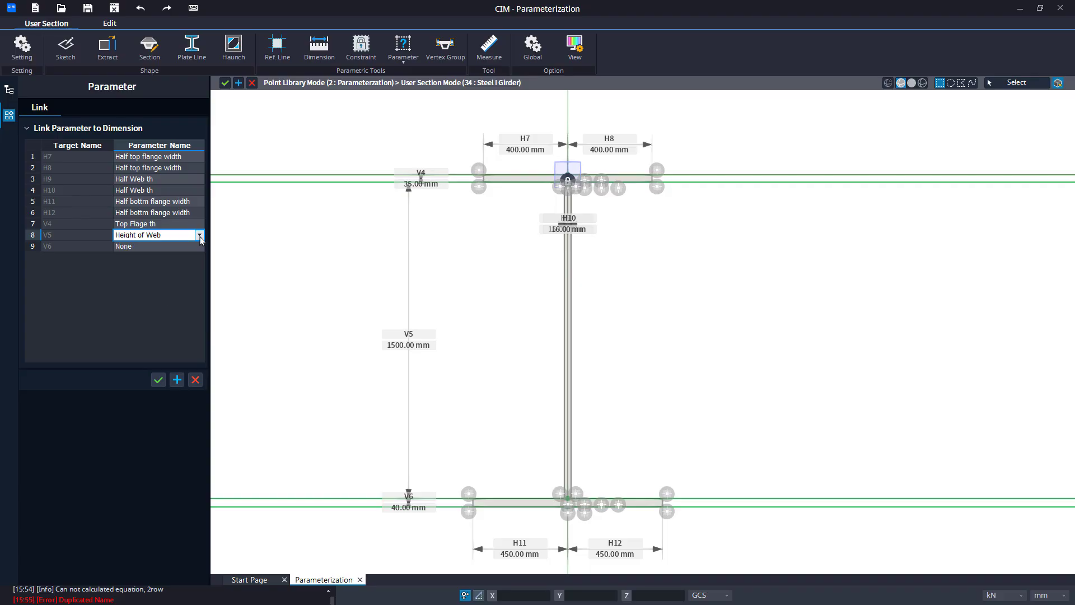
Link dimension V6 to the Bottom Flange th parameter.
click(200, 246)
click(199, 246)
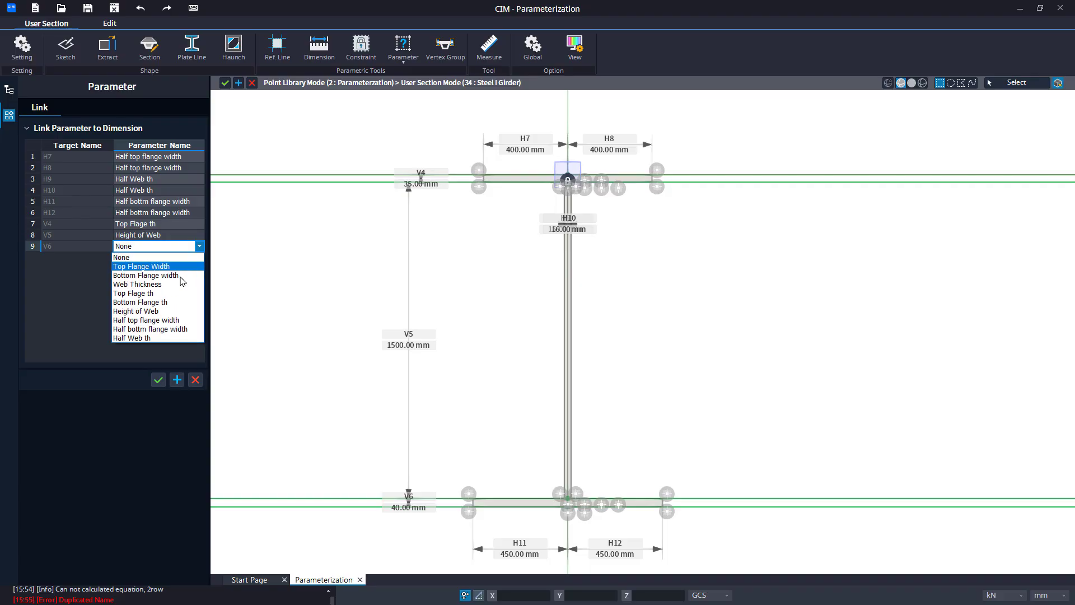
click(160, 303)
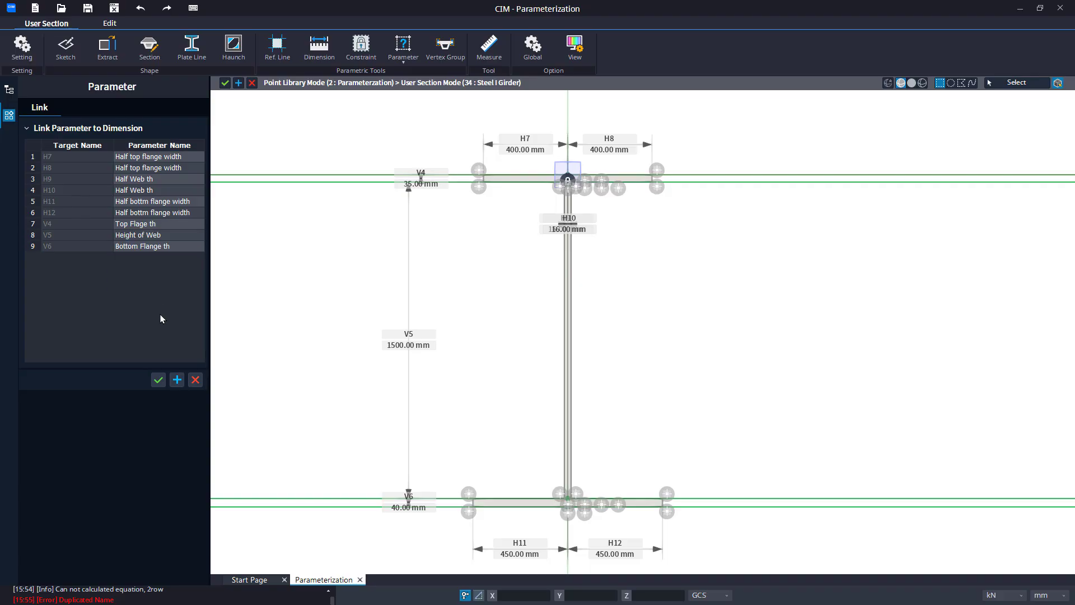
Confirm the dimension links, open Edit Parameter and set the Top Flange Width base parameter to 1000 mm, applying the change.
click(158, 381)
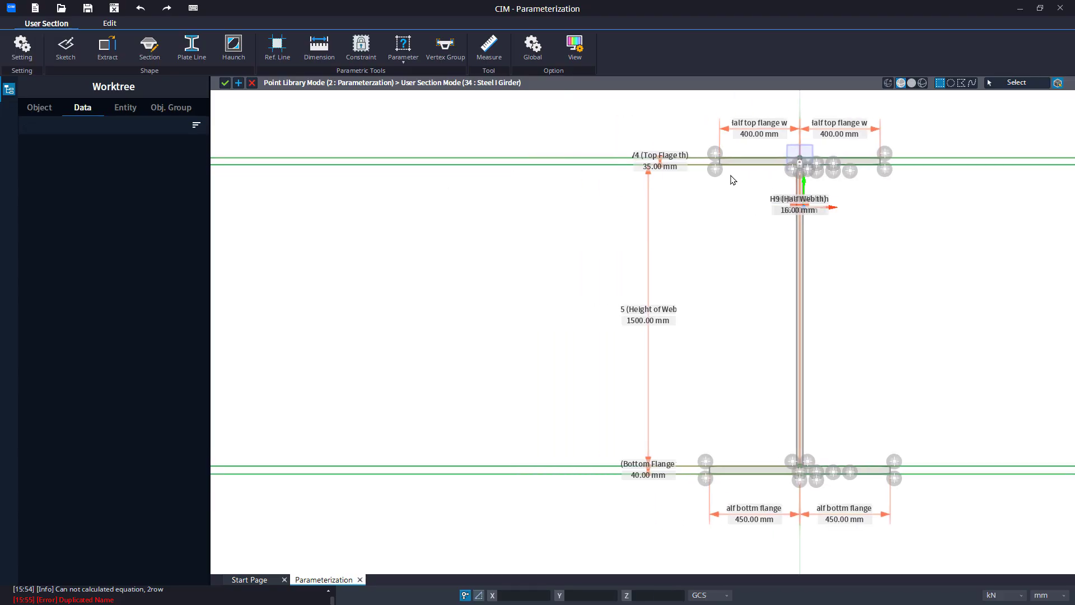
click(403, 62)
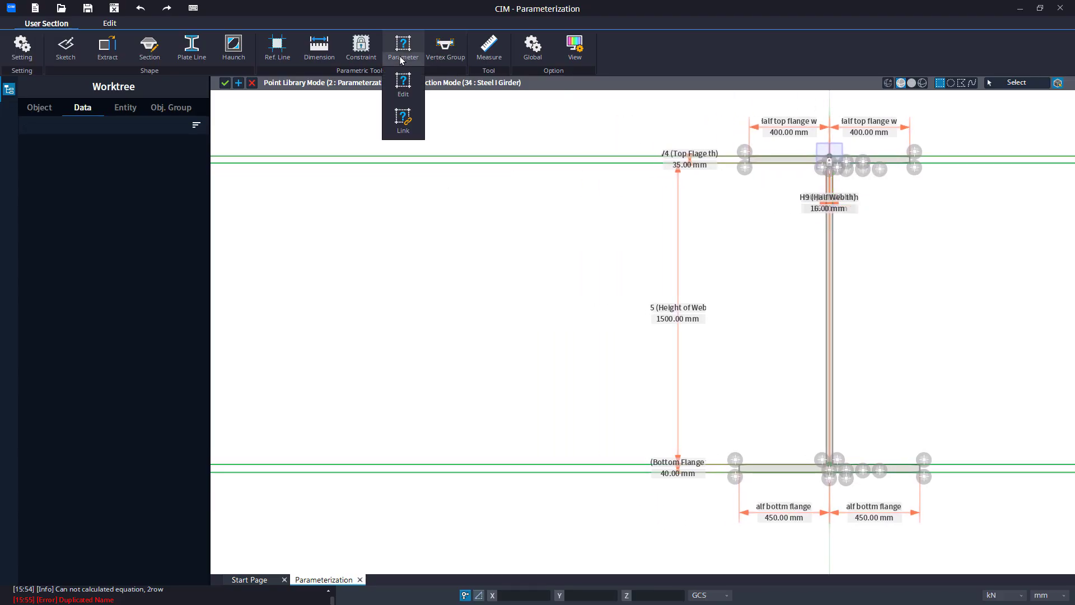
click(402, 88)
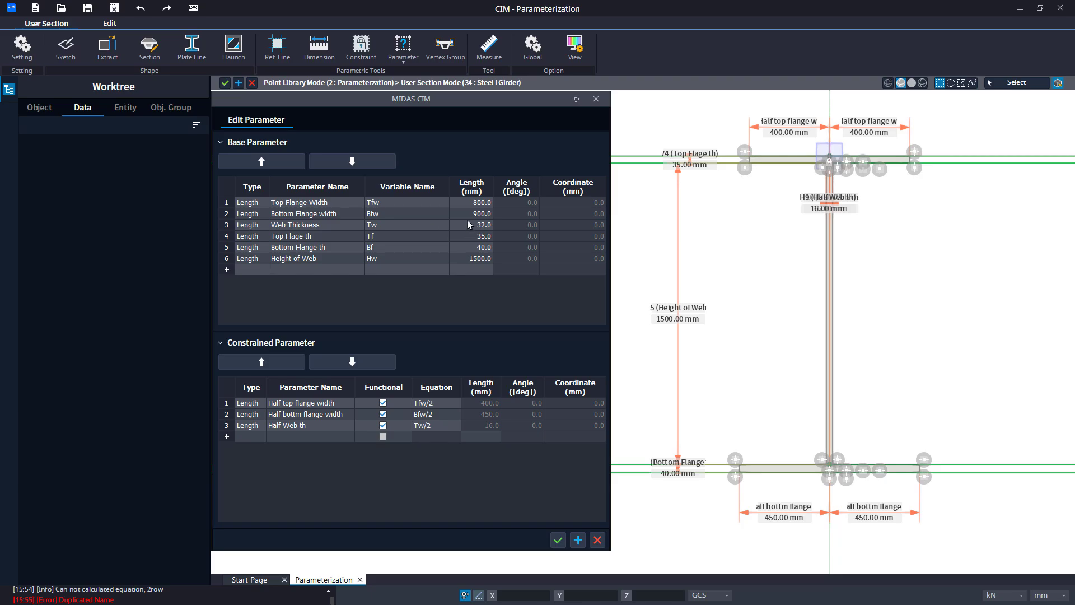
double_click(478, 203)
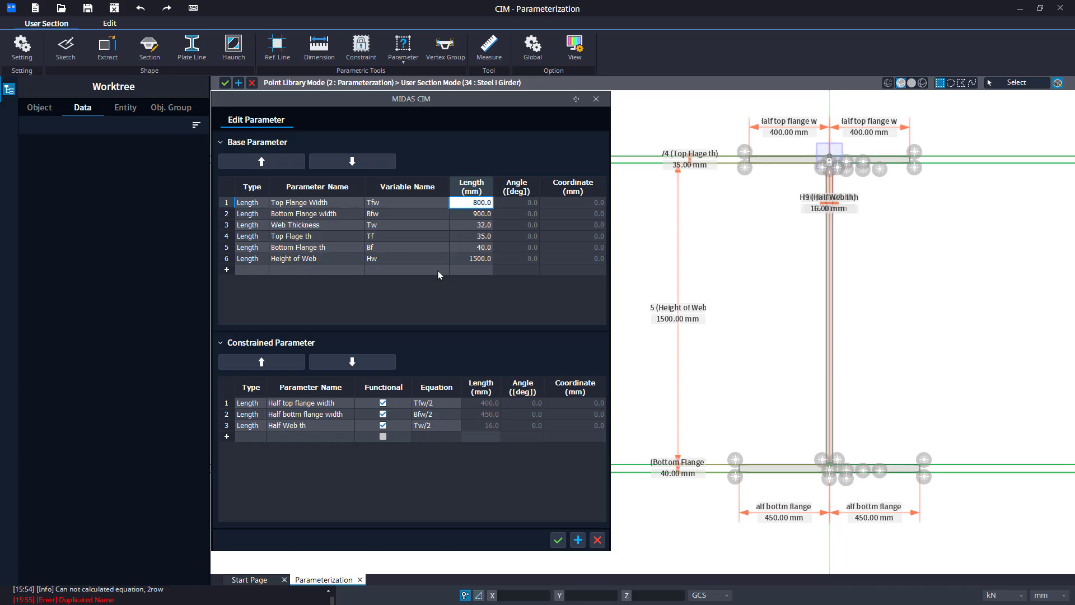
key(BackSpace)
key(BackSpace)
key(BackSpace)
key(BackSpace)
key(BackSpace)
text(1000)
key(Tab)
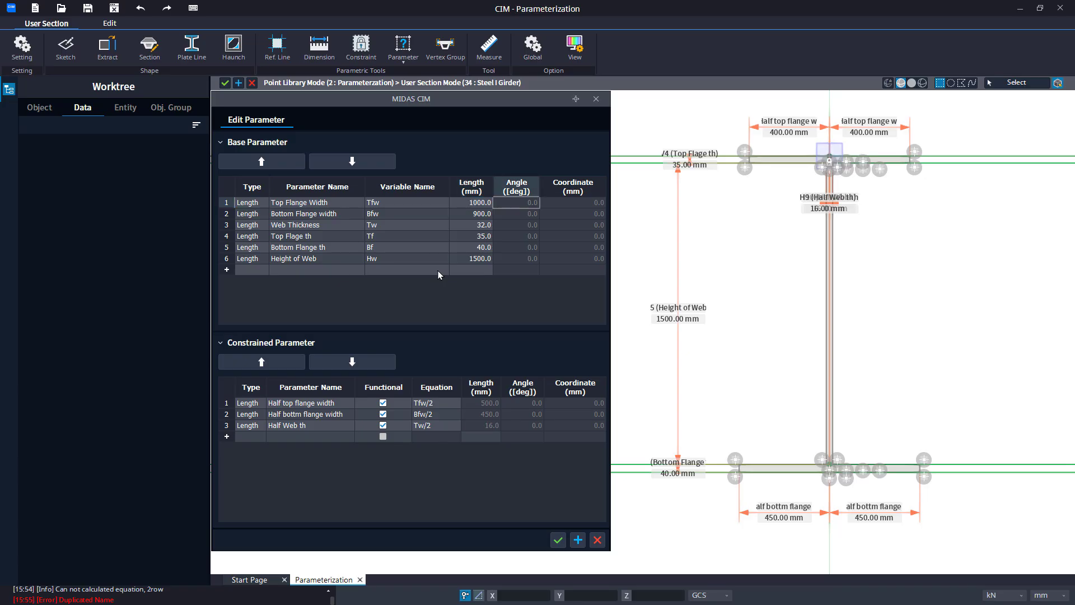
click(578, 540)
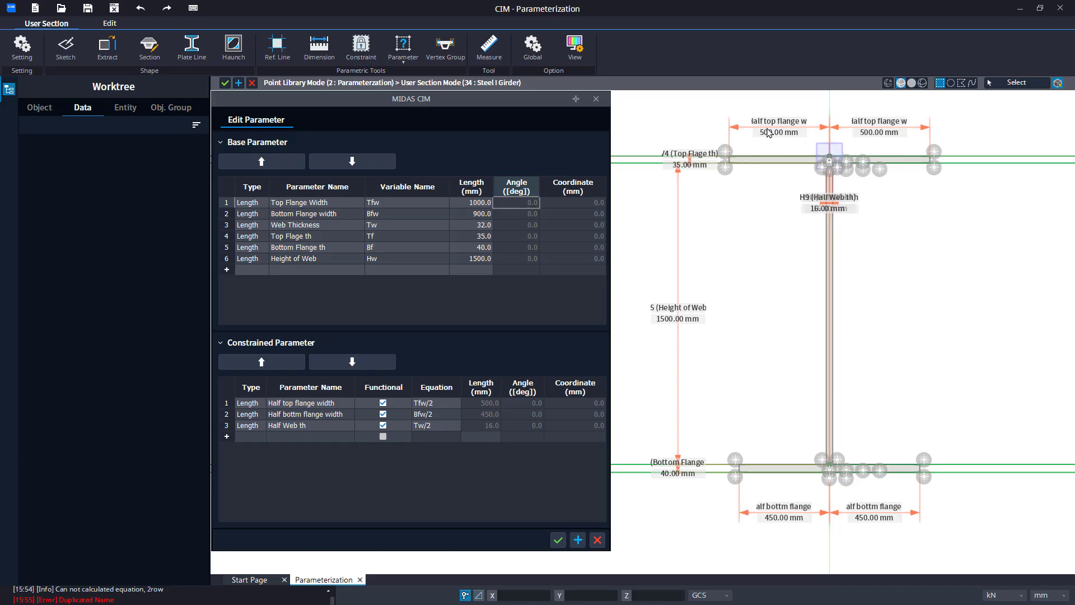
Set the Web Thickness base parameter to 28 mm and apply it.
click(480, 227)
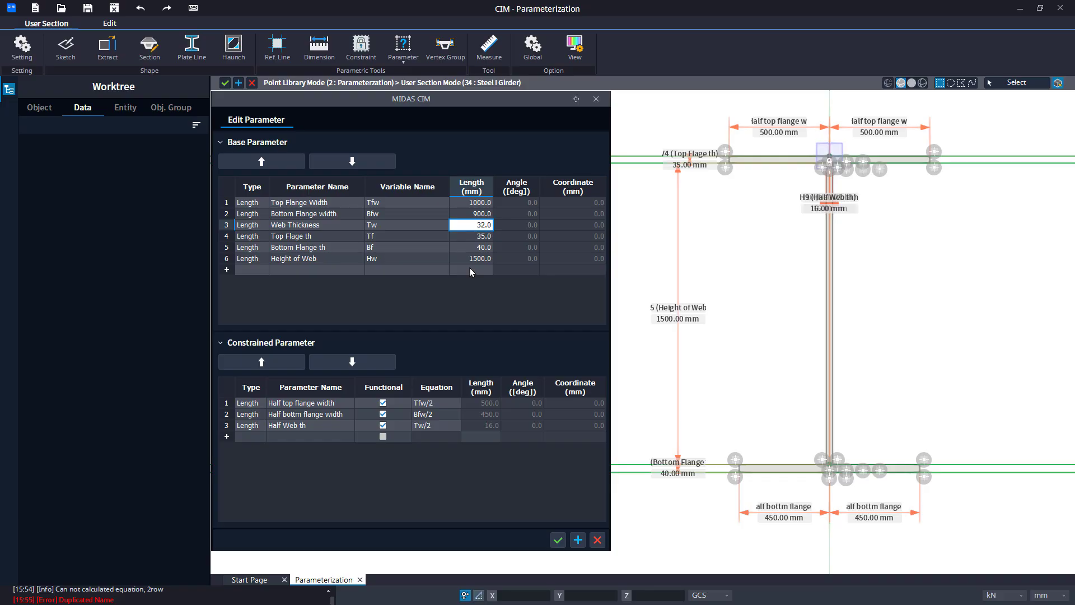
key(BackSpace)
key(BackSpace)
key(BackSpace)
key(BackSpace)
text(28)
key(Tab)
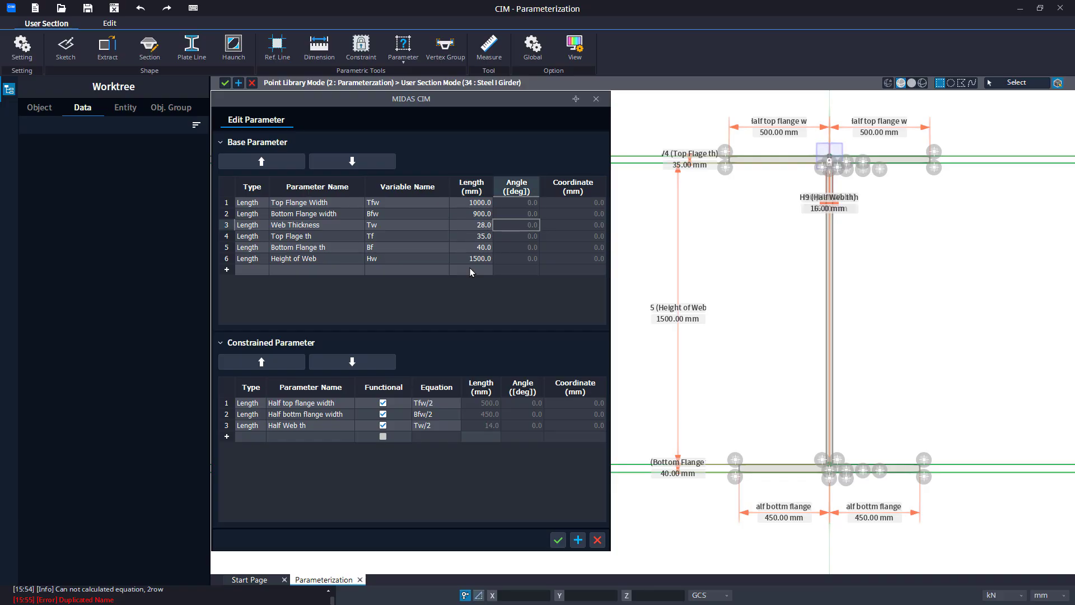
click(578, 545)
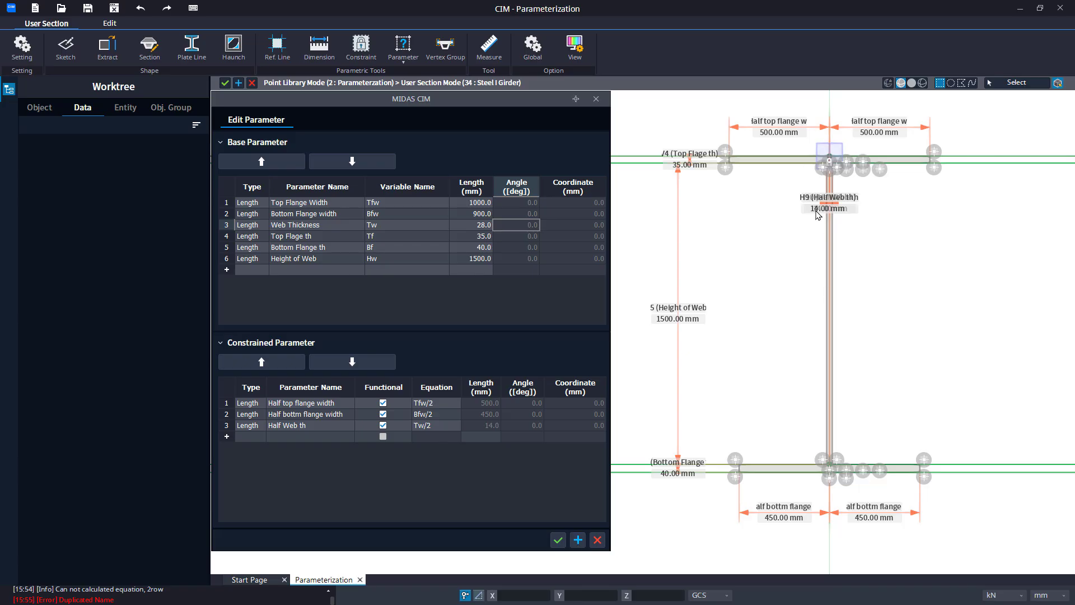
Set the Web Thickness base parameter to 50 mm and apply it.
double_click(476, 227)
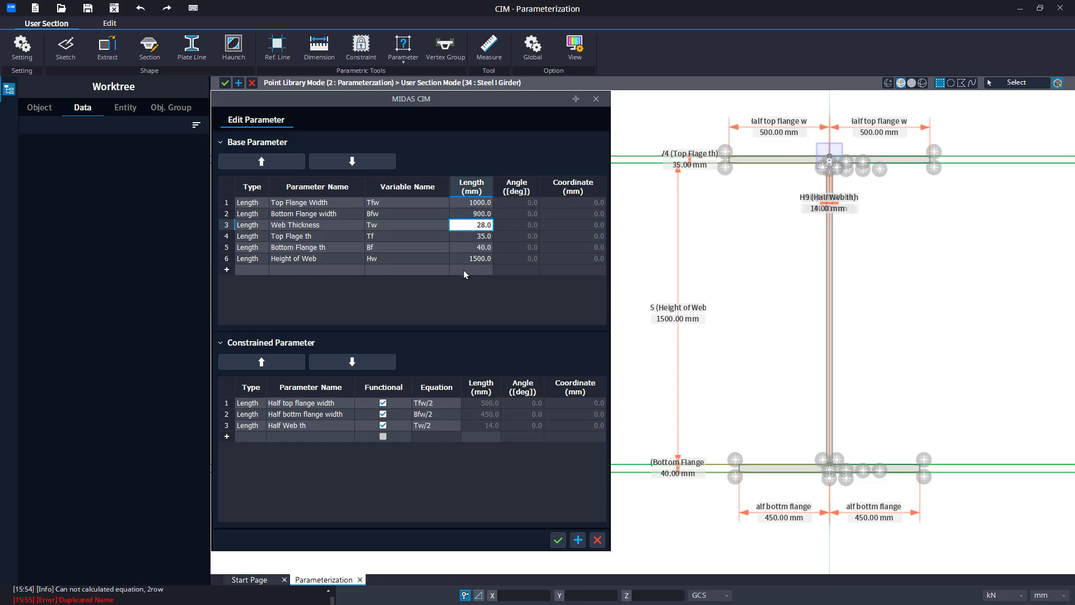
text(50)
key(Tab)
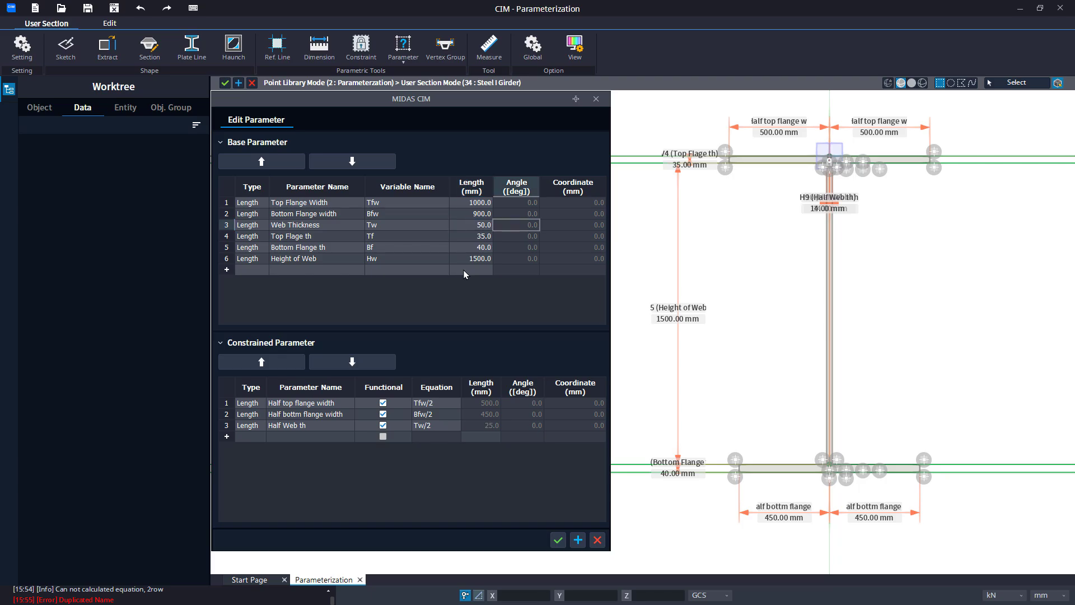
click(578, 539)
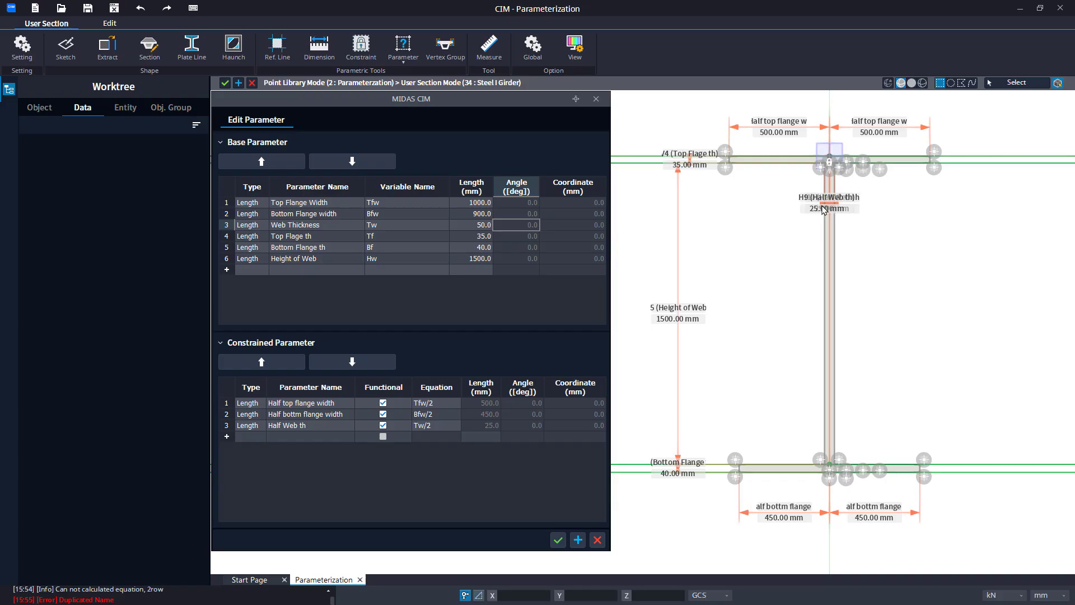
Set the Height of Web base parameter to 2500 mm, apply it, and close the parameter dialog.
click(477, 261)
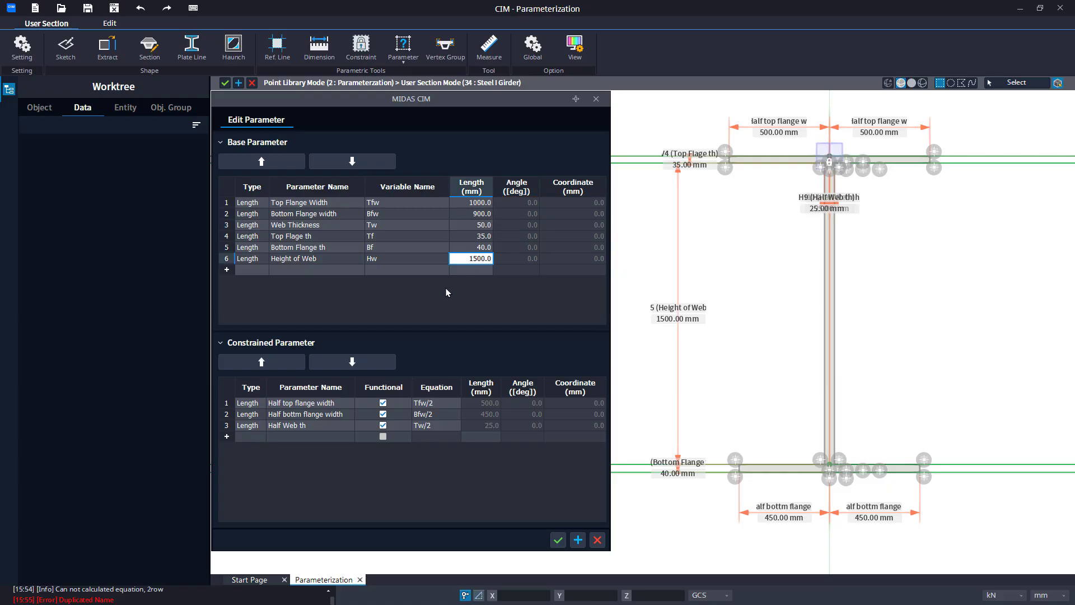
text(250)
key(Tab)
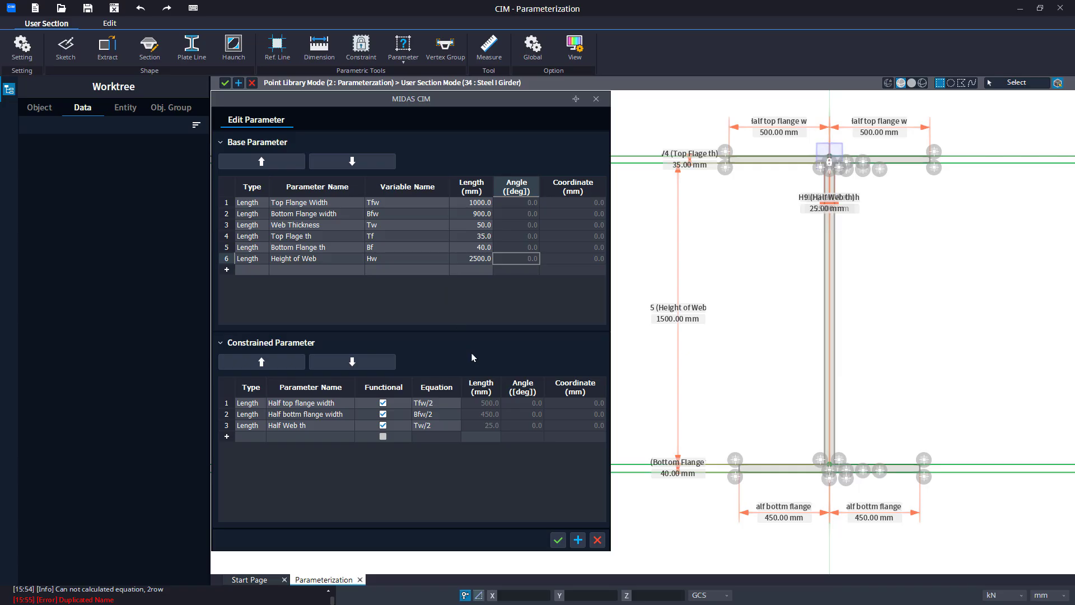
click(583, 545)
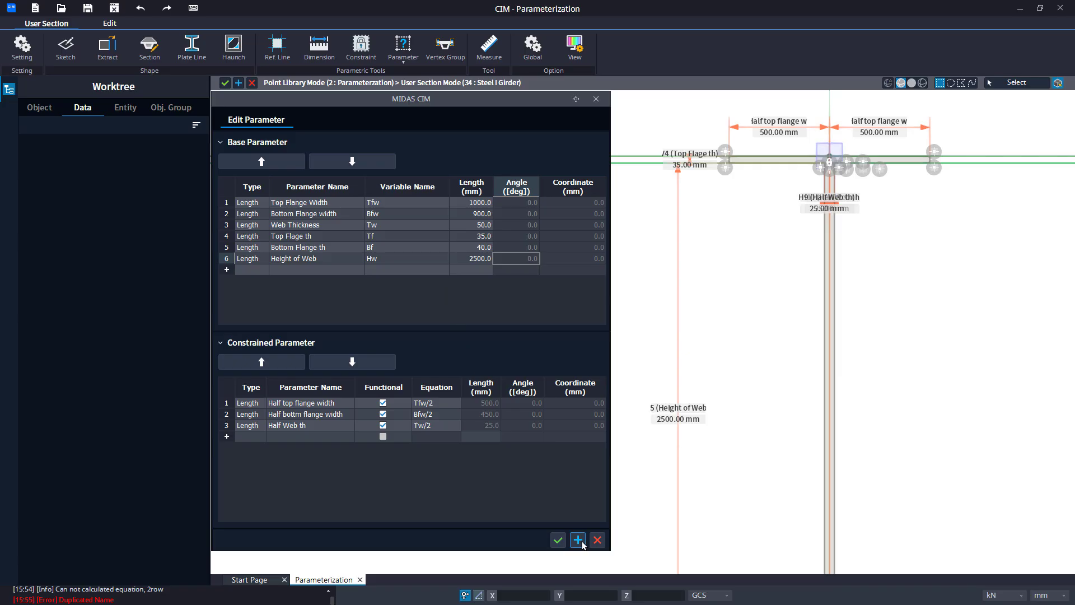
click(594, 541)
scroll(654, 436, down, 5)
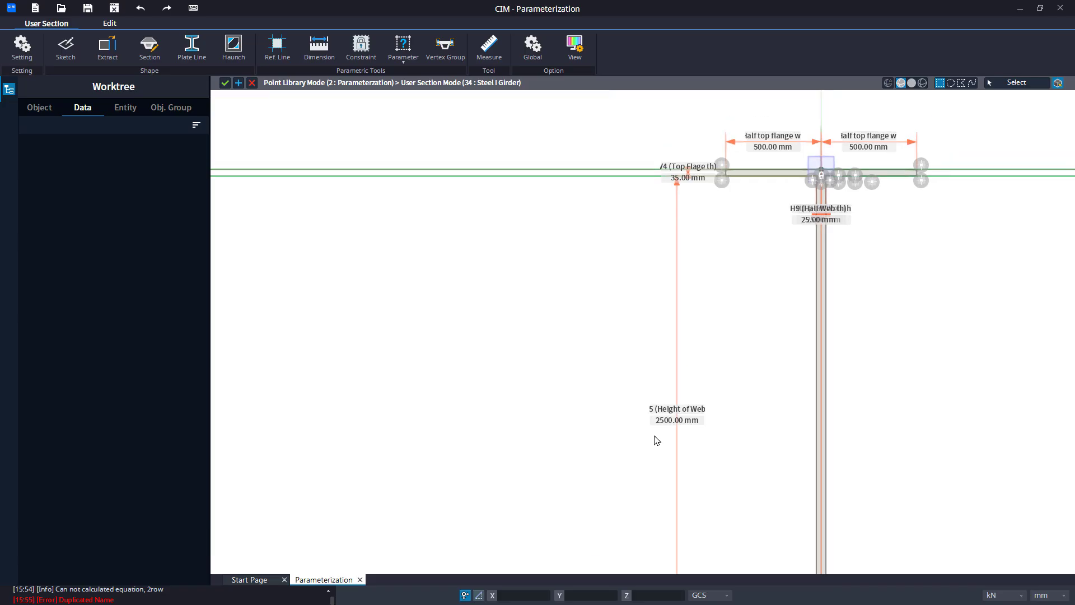
middle_drag(630, 361, 595, 181)
scroll(601, 284, down, 2)
middle_drag(602, 285, 614, 375)
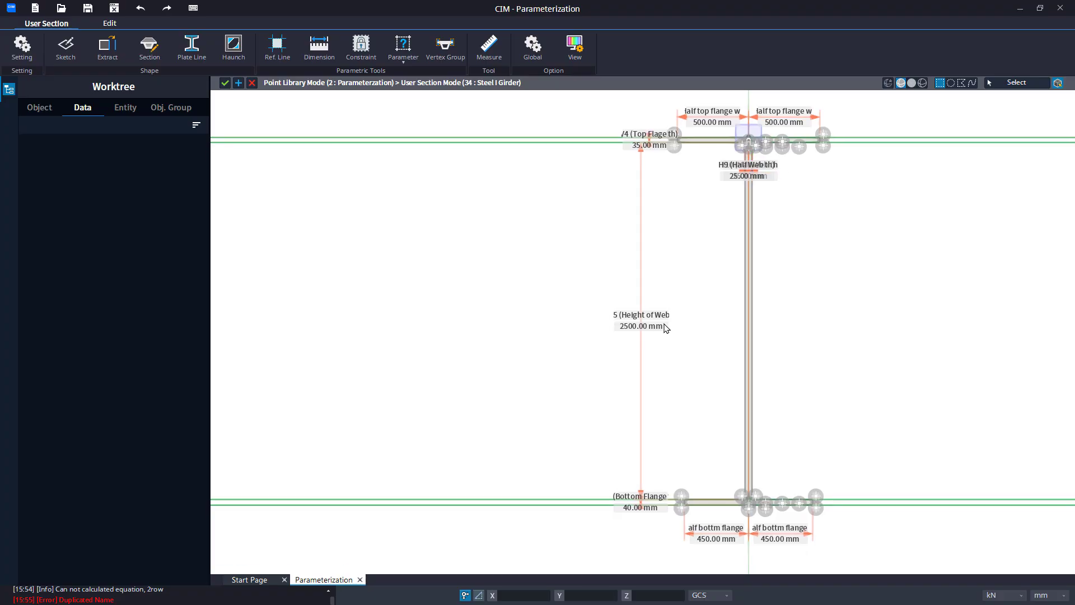